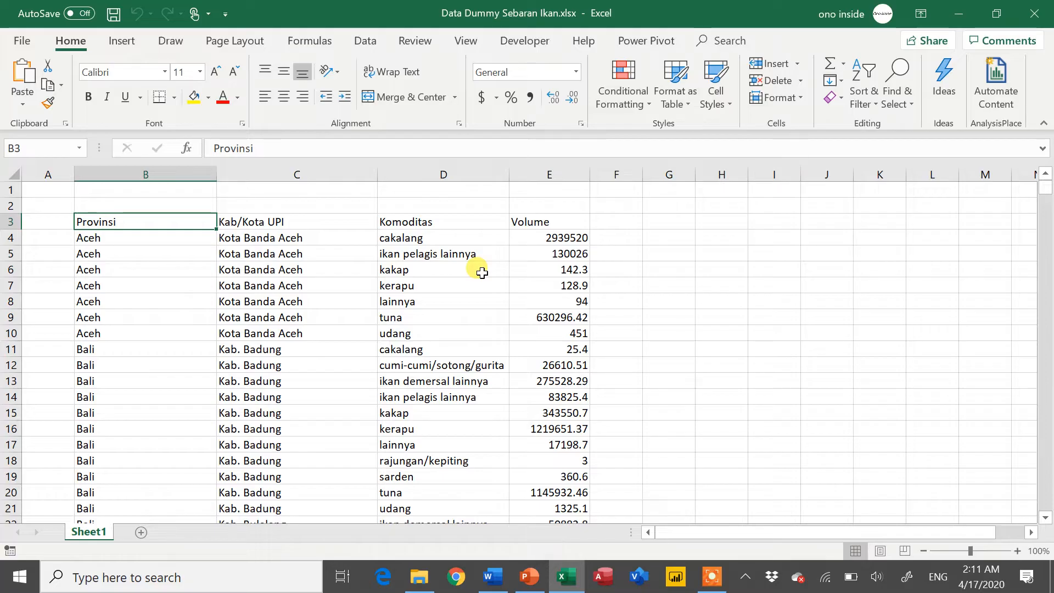
Step: Examine the extent of the fish data table and its Provinsi, Kab/Kota UPI, Komoditas and Volume columns
click(409, 284)
click(291, 300)
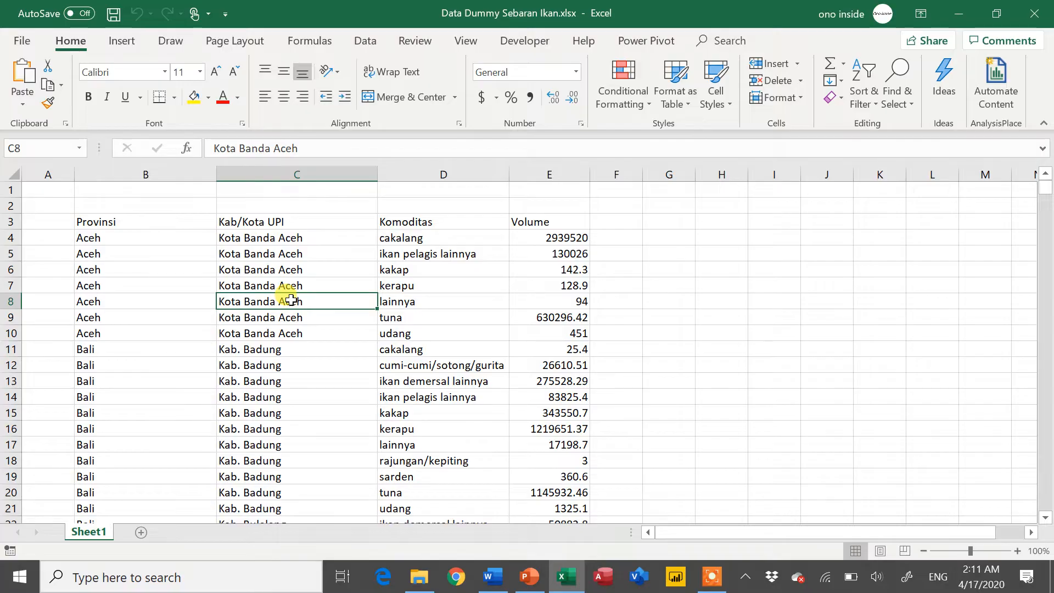
key(Left)
key(ctrl+Up)
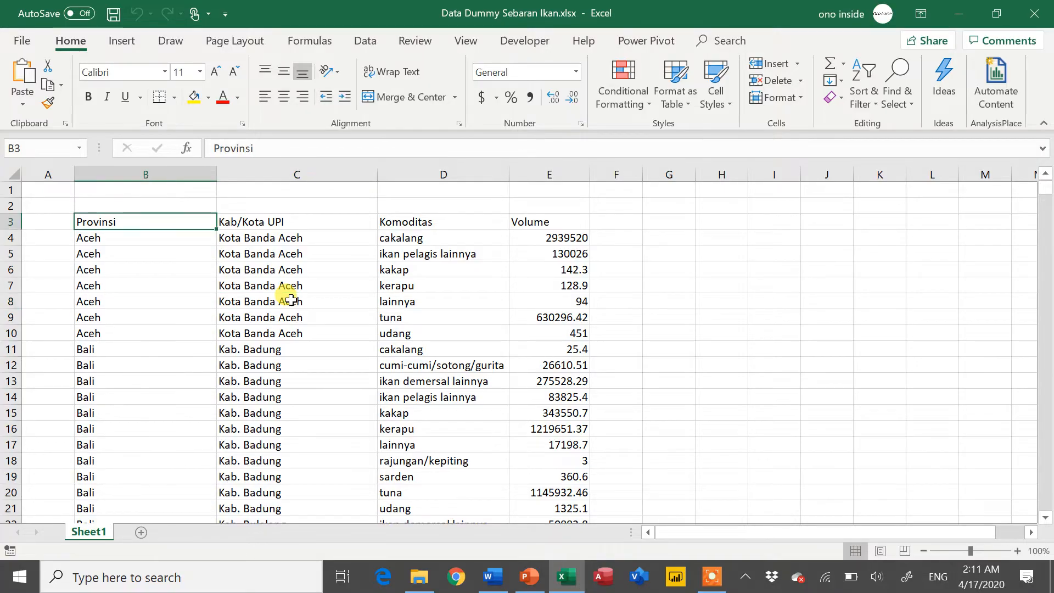
key(ctrl+Down)
key(ctrl+Up)
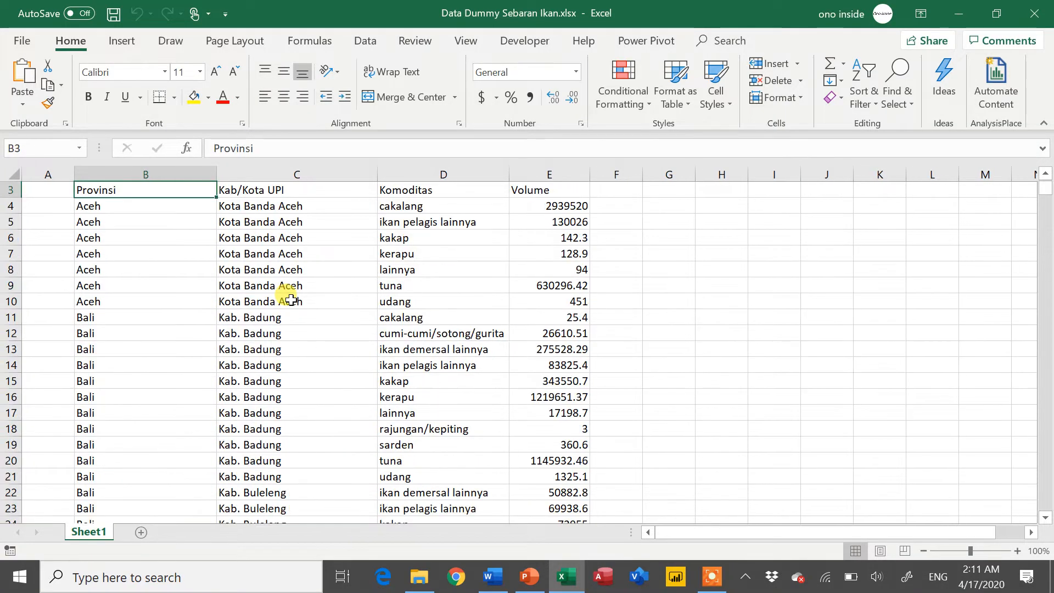
scroll(291, 300, up, 1)
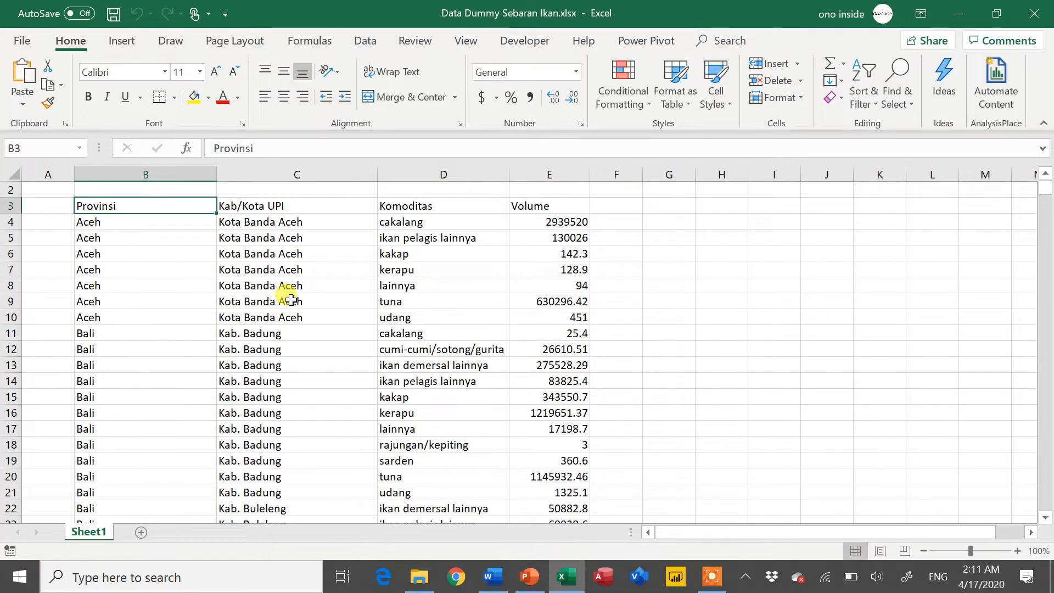
click(177, 242)
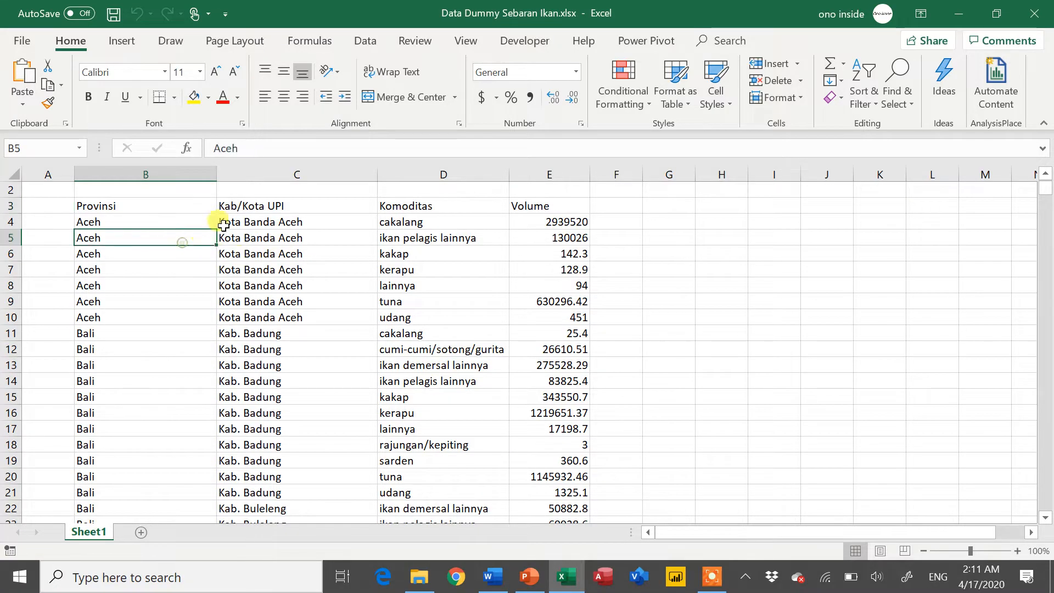
click(282, 219)
click(426, 218)
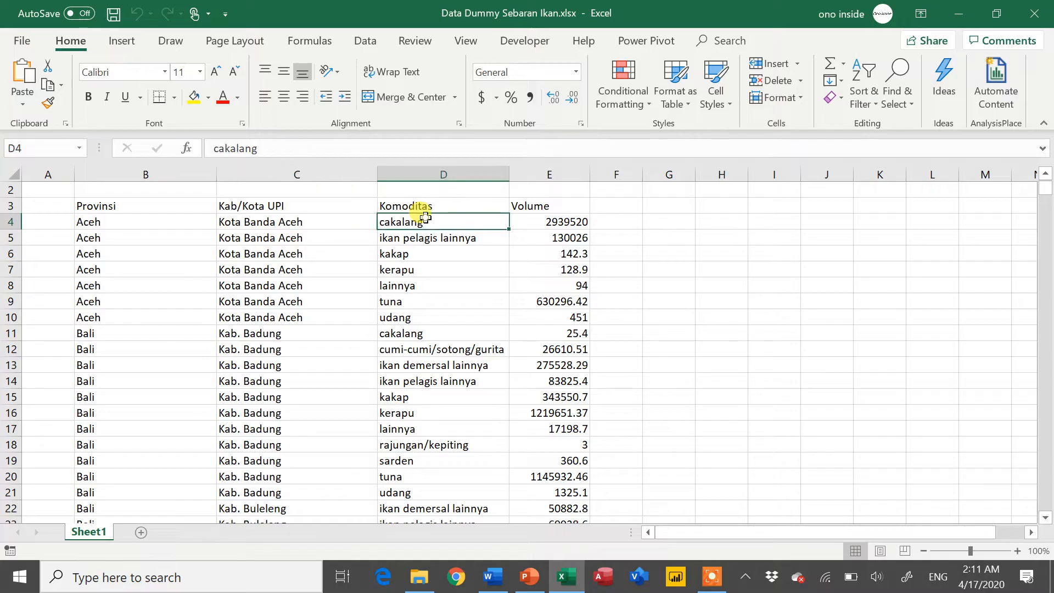
click(522, 218)
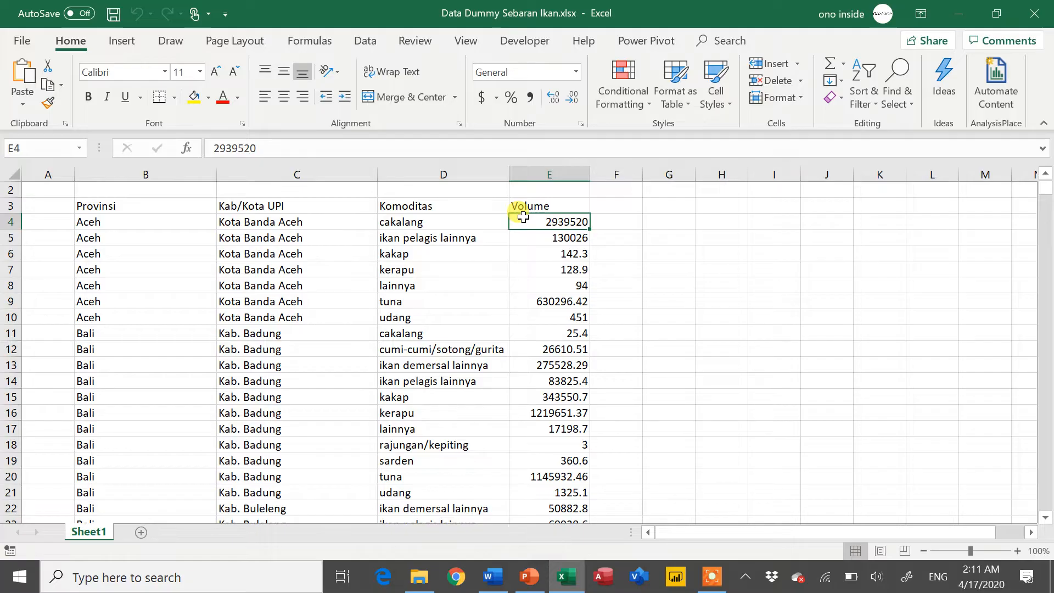
click(463, 234)
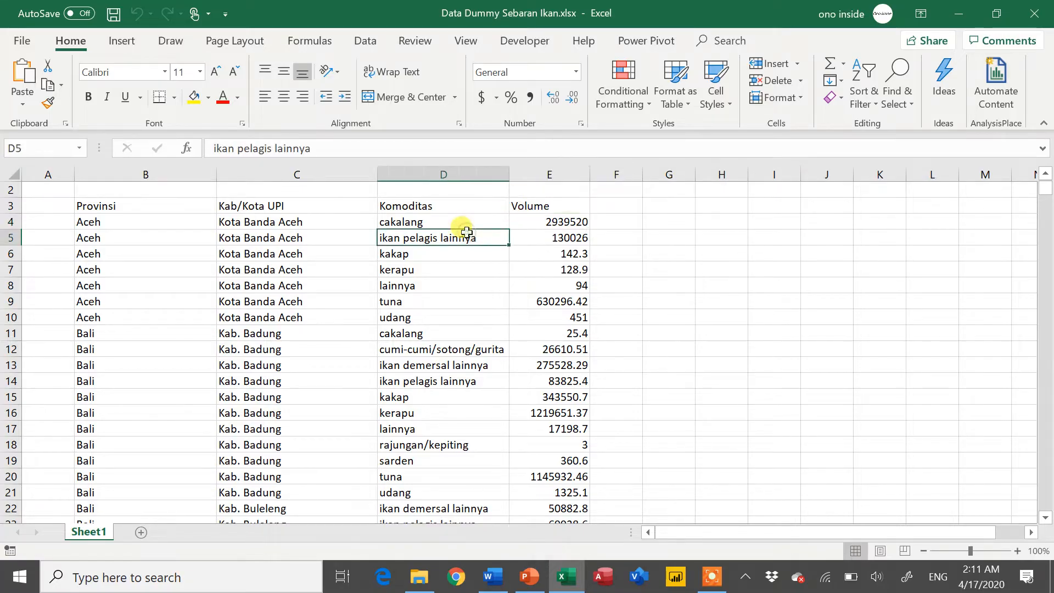
click(331, 241)
click(173, 237)
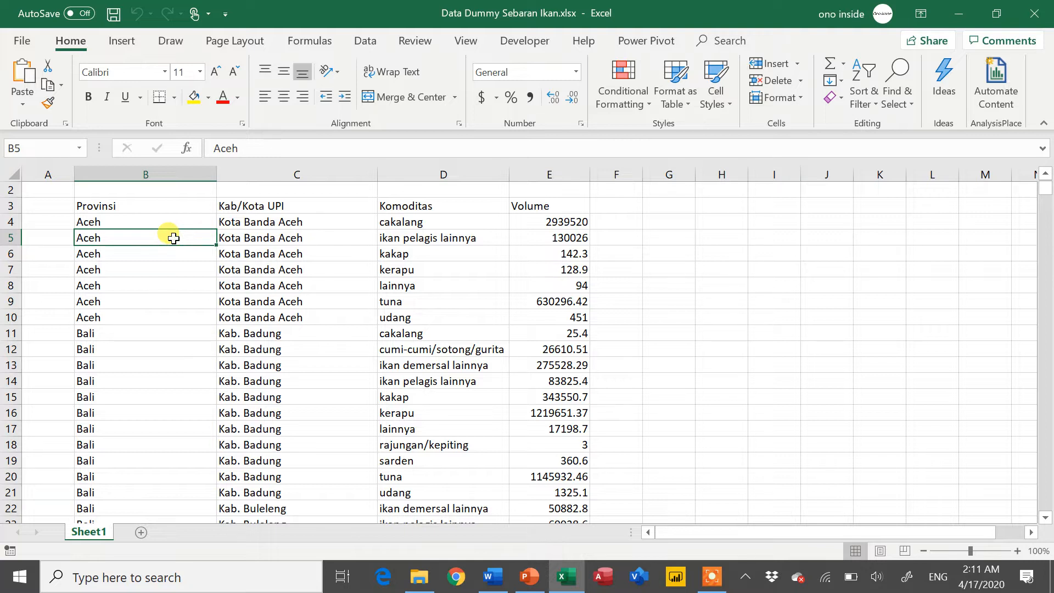
Step: Examine the repeated Aceh entries in the Provinsi column and the matching Kota Banda Aceh entries under Kab/Kota UPI
drag(156, 218, 141, 321)
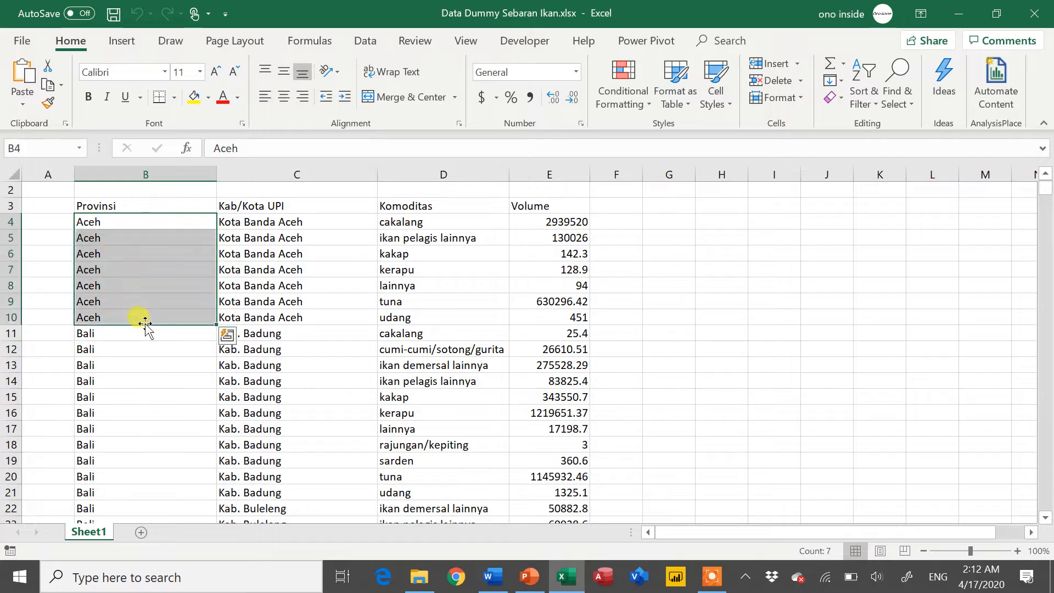
click(156, 291)
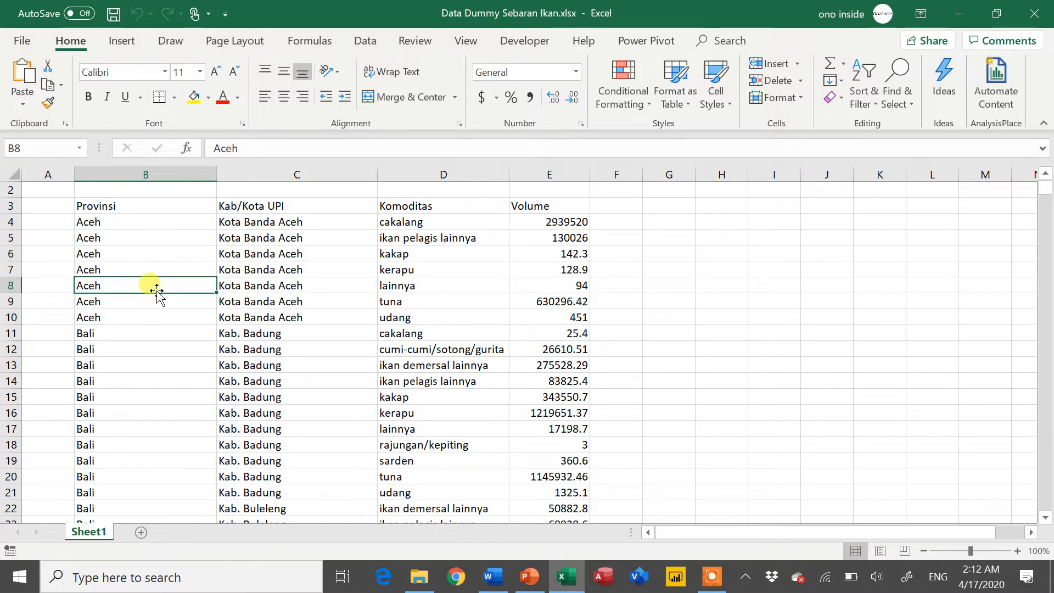
click(230, 302)
click(256, 236)
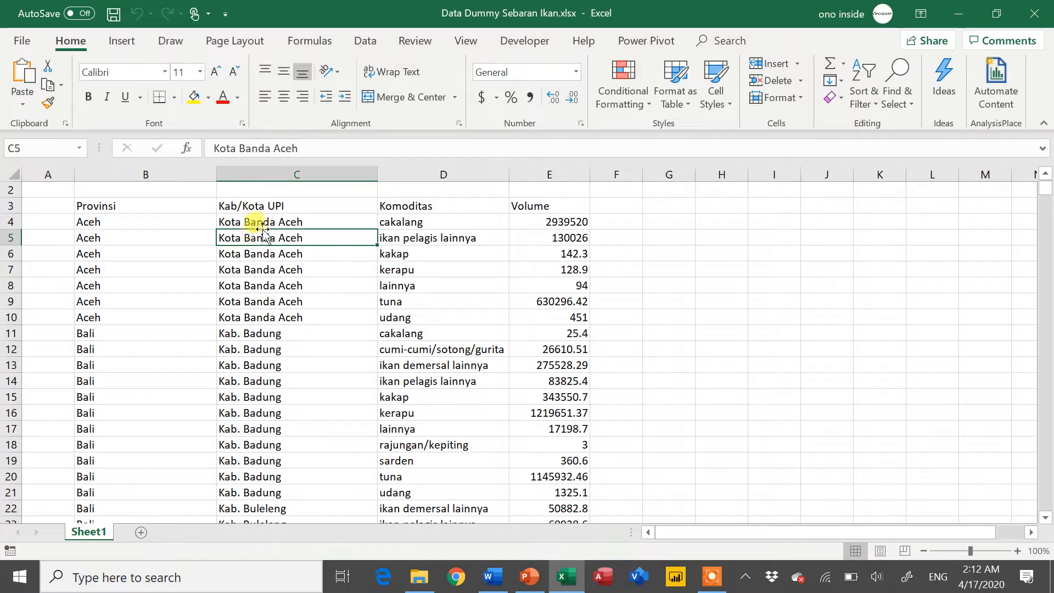
click(267, 224)
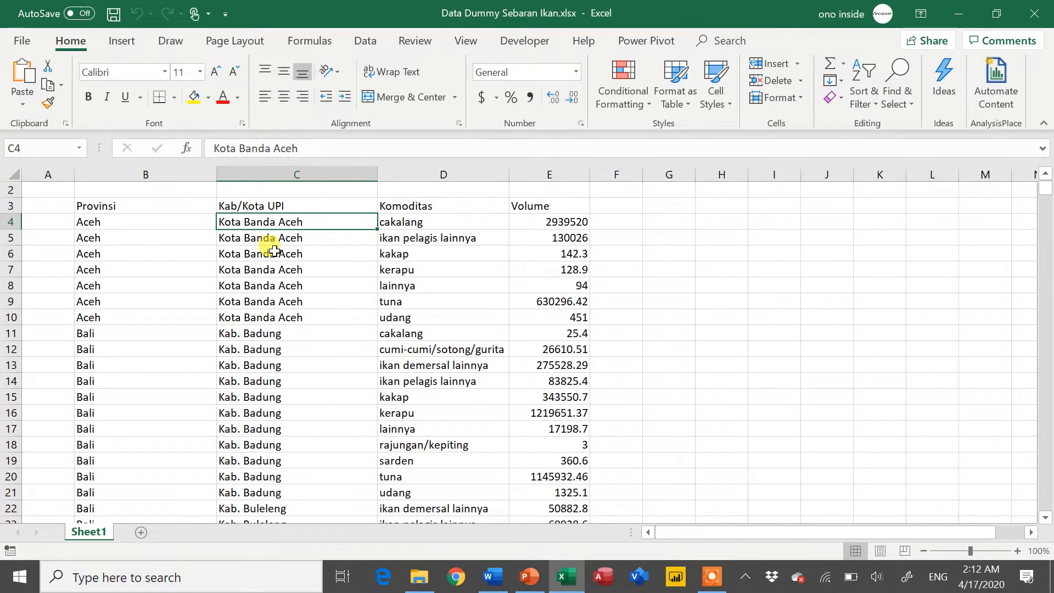
click(291, 256)
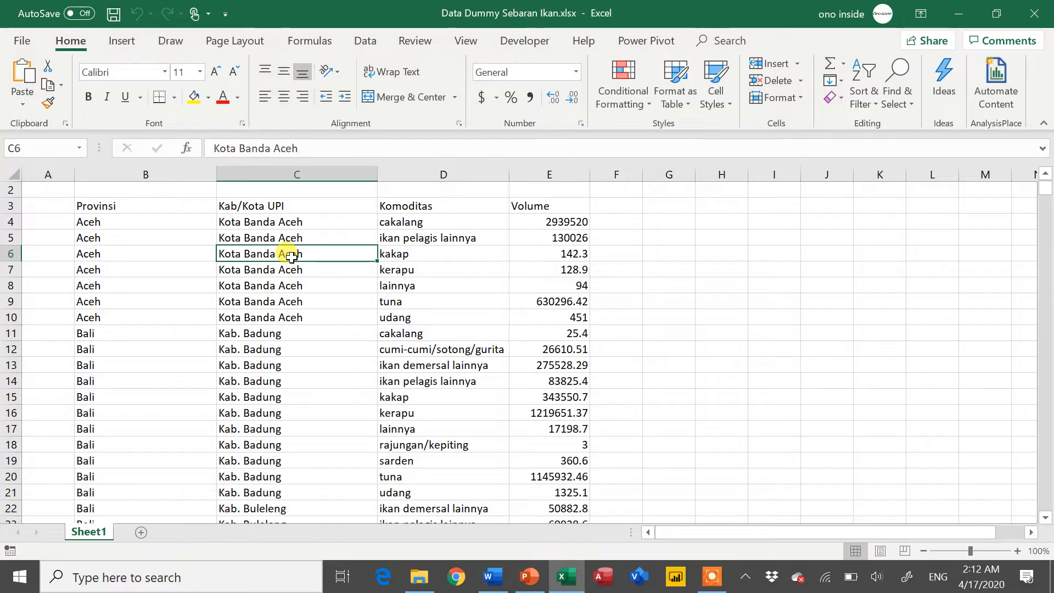
click(183, 252)
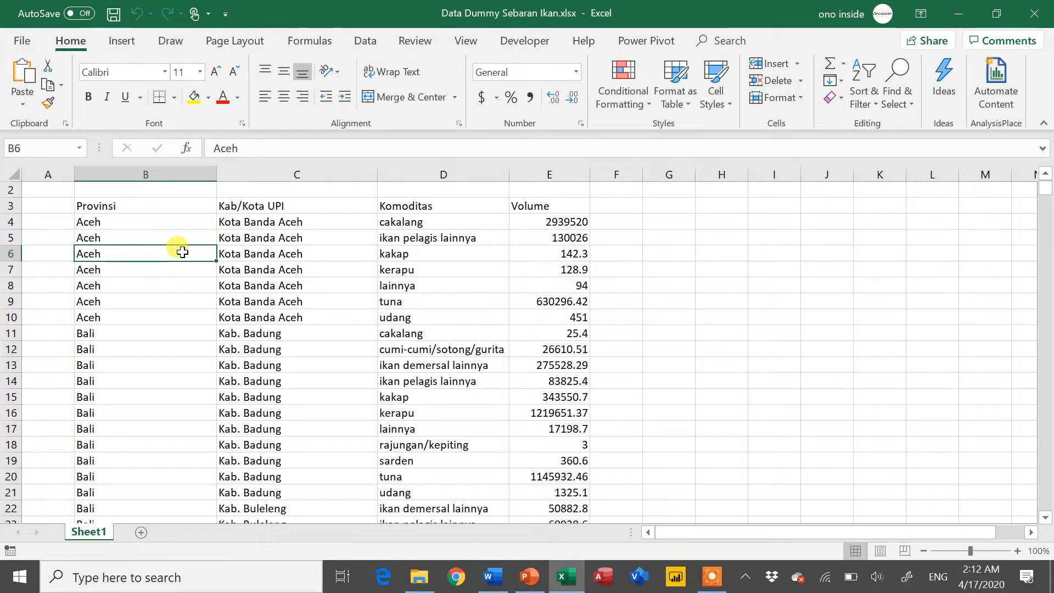
click(273, 268)
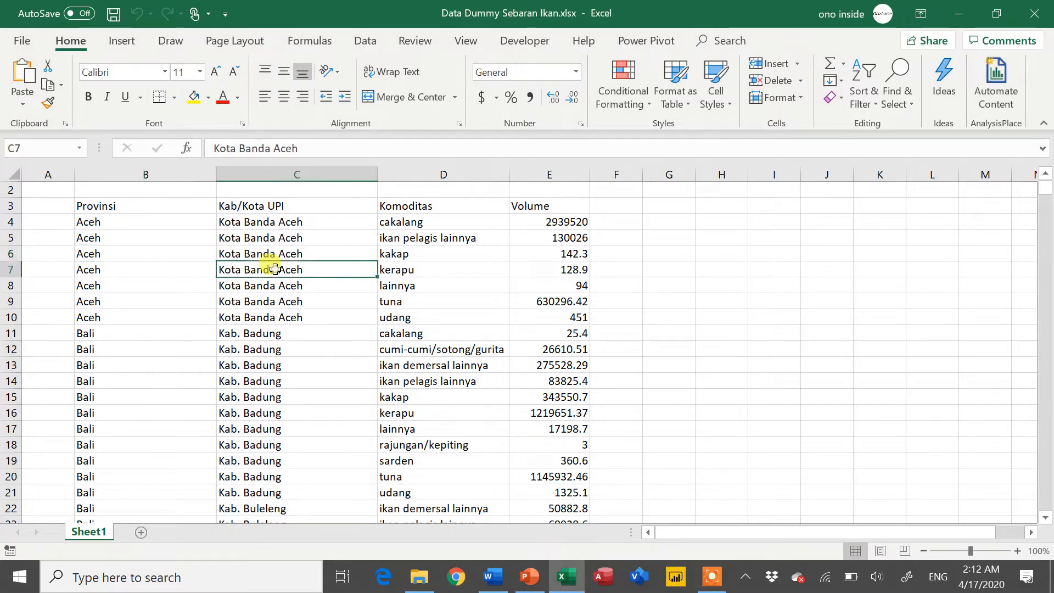
drag(295, 236, 278, 332)
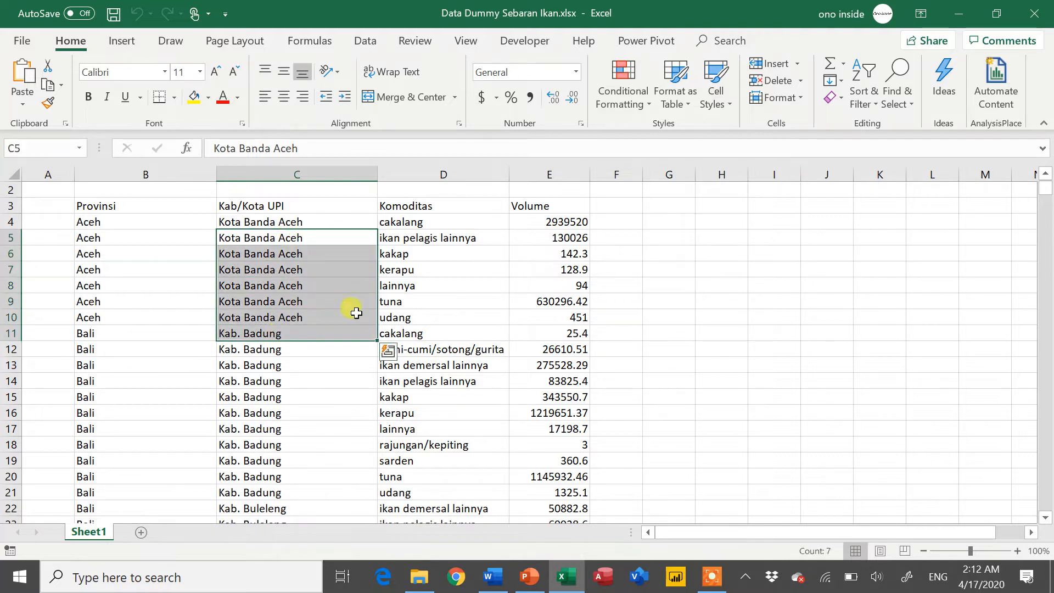
click(424, 287)
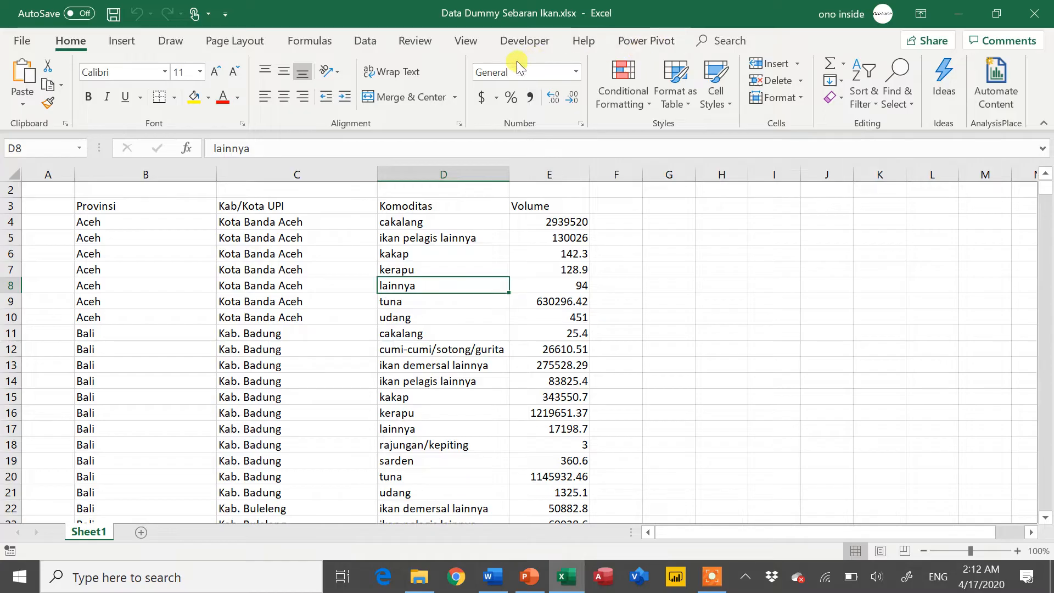
Step: Check the 3D Map options available for mapping the fish data
click(374, 40)
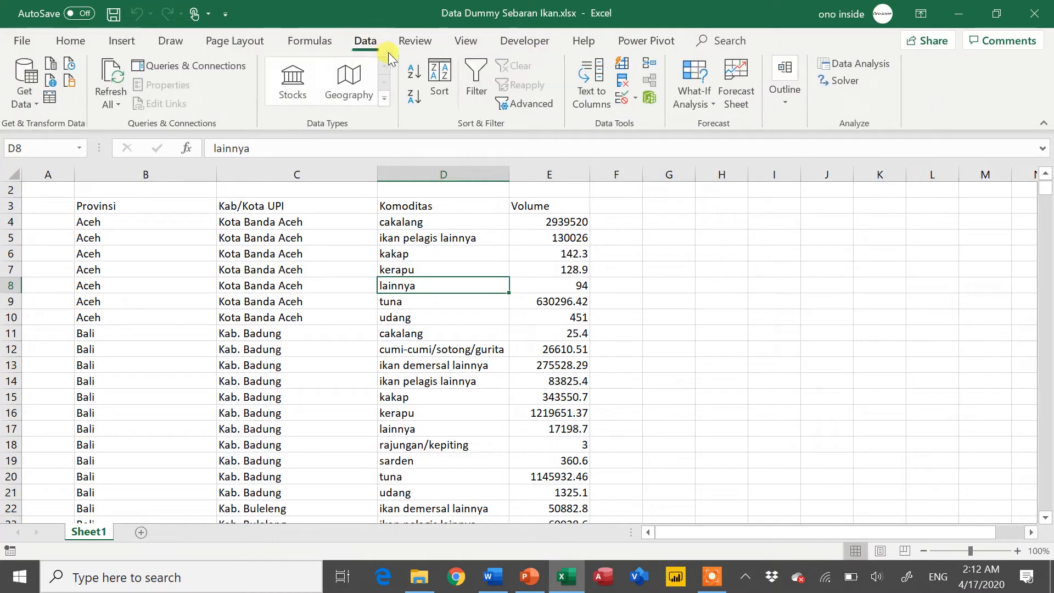
click(135, 41)
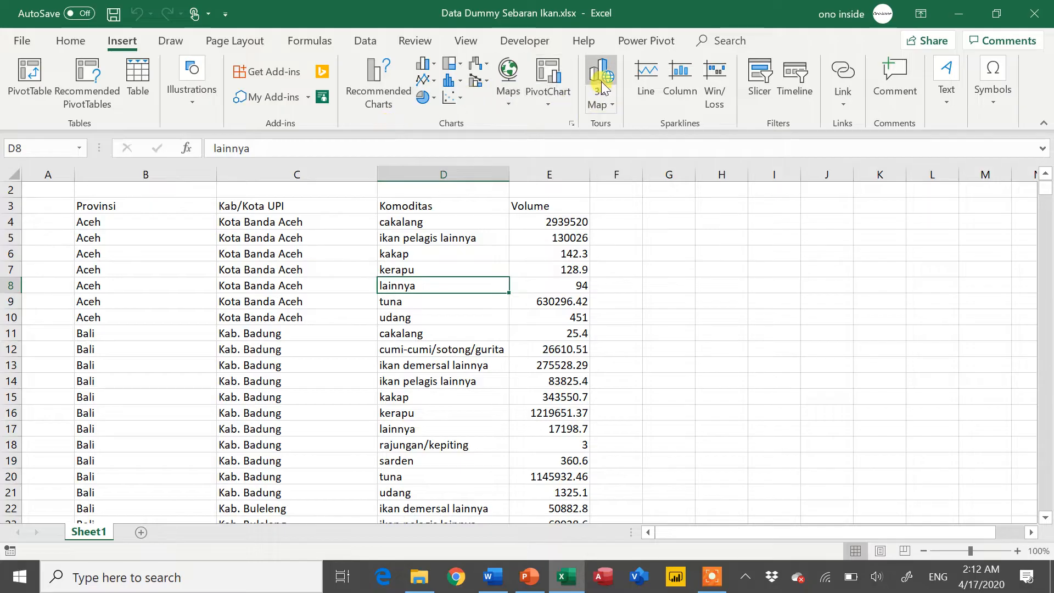
click(601, 104)
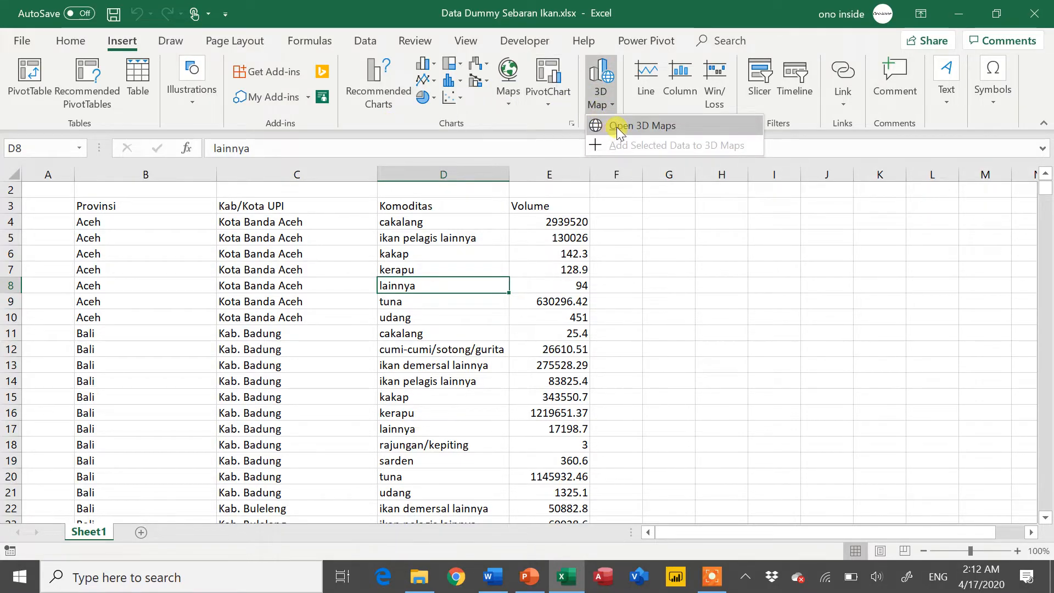
click(468, 244)
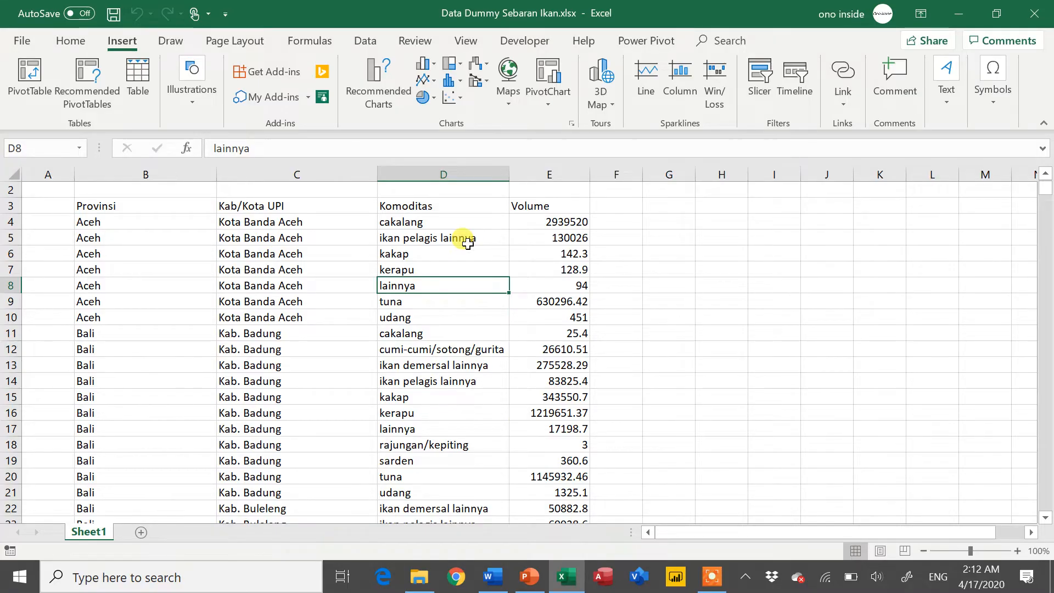
click(541, 493)
Step: Switch to PowerPoint and review the title, Power BI logo and callout on the distribution map slide
click(536, 581)
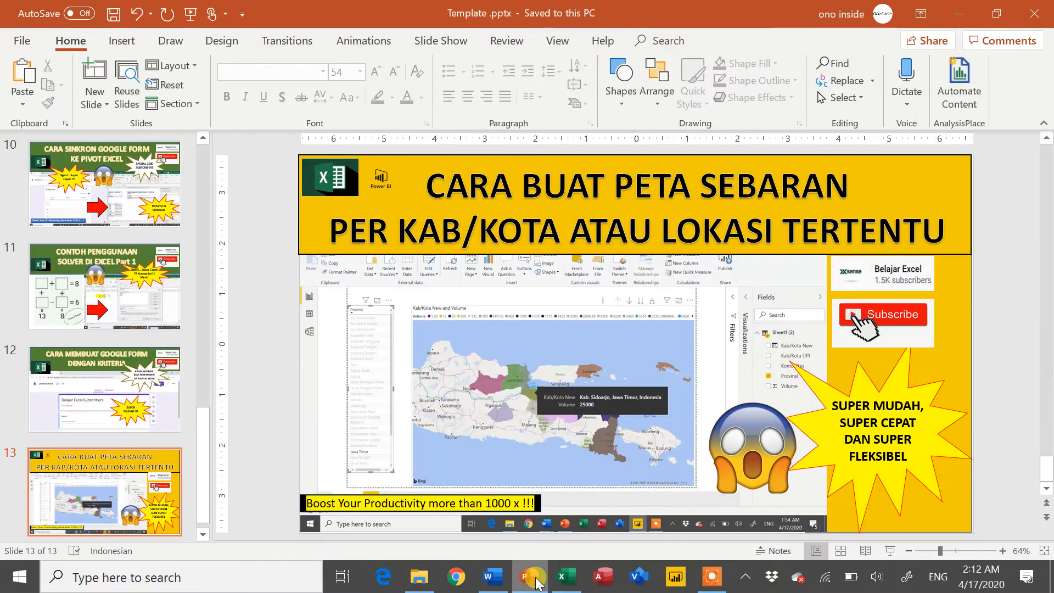
click(383, 181)
click(434, 217)
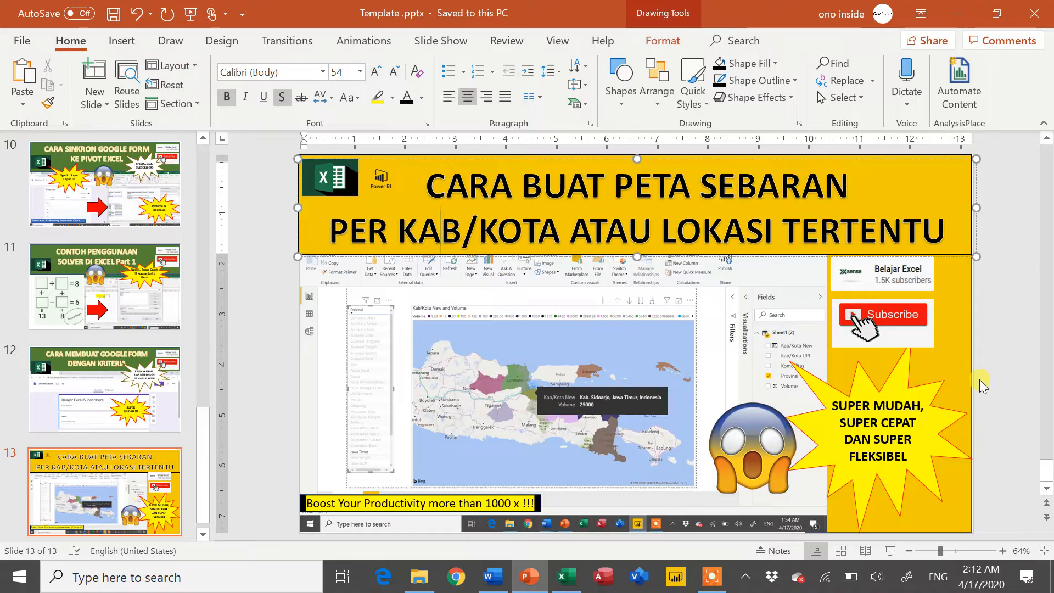
click(947, 367)
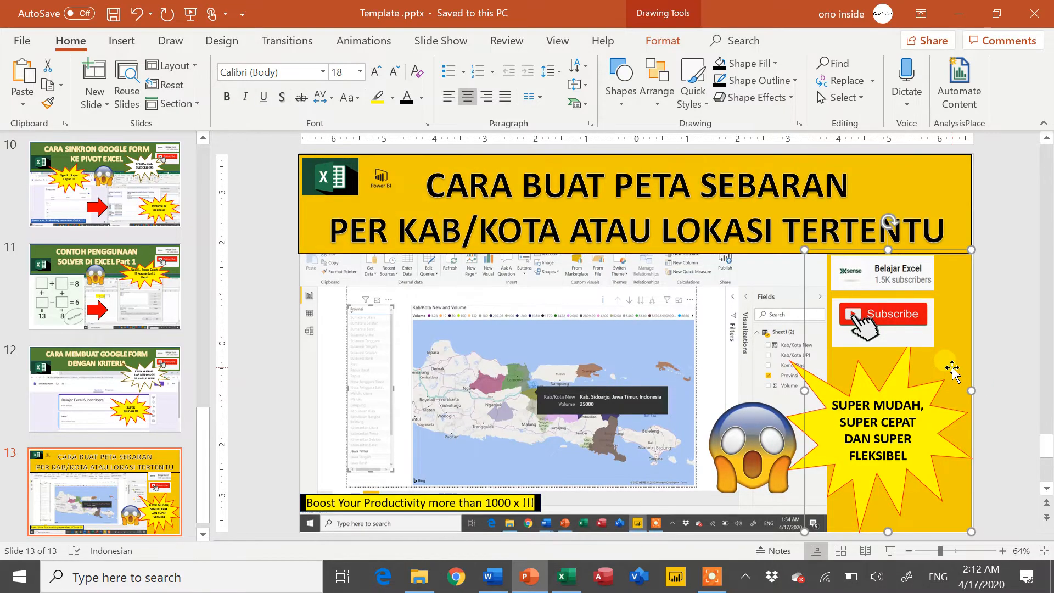
click(384, 179)
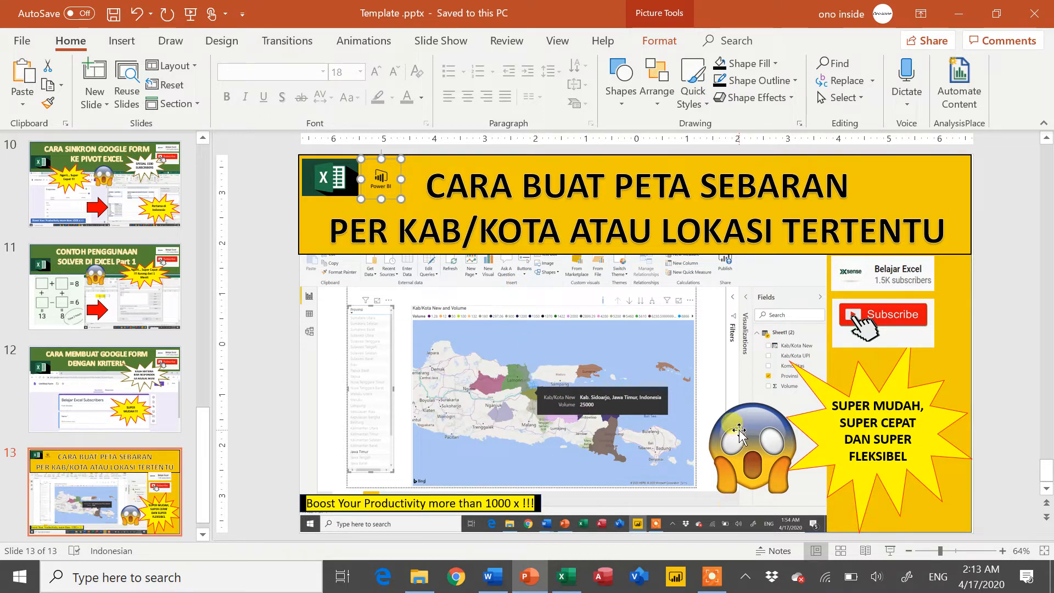
click(966, 487)
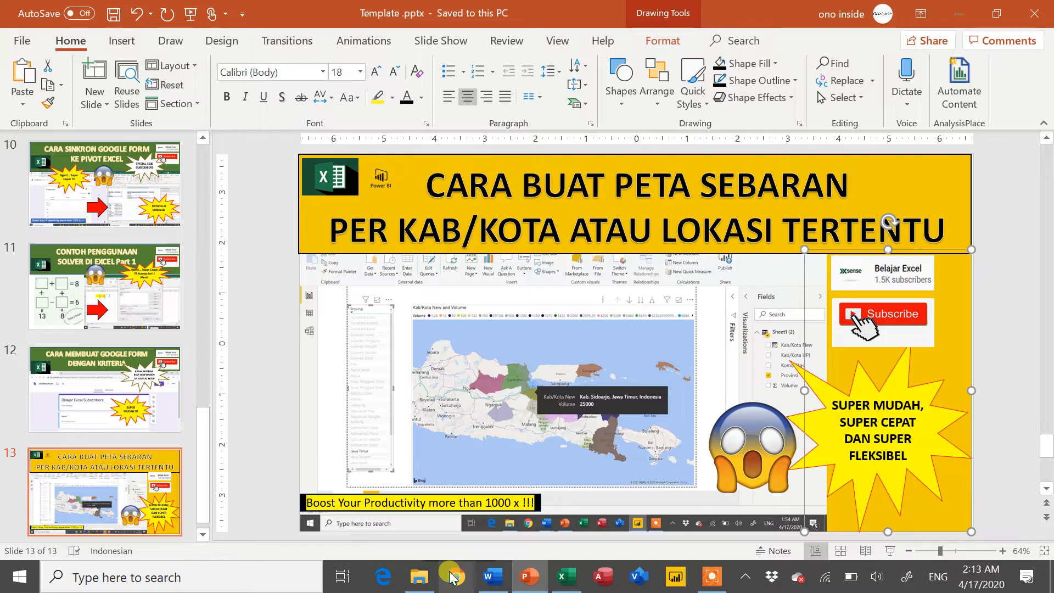
Step: Return to the fish data workbook in Excel and review the available Power Pivot and Data tools
click(562, 578)
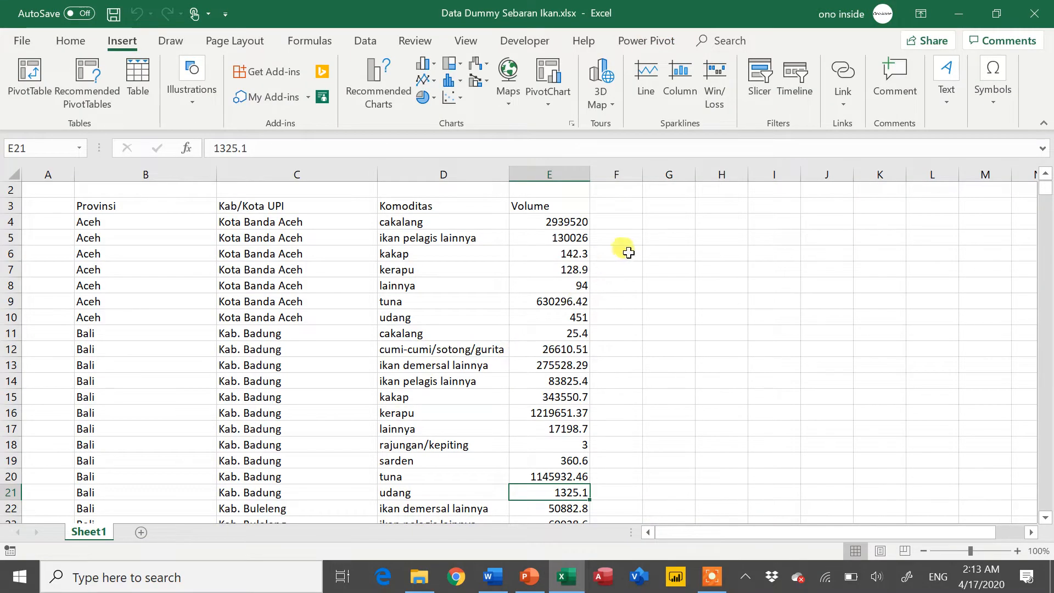
click(560, 256)
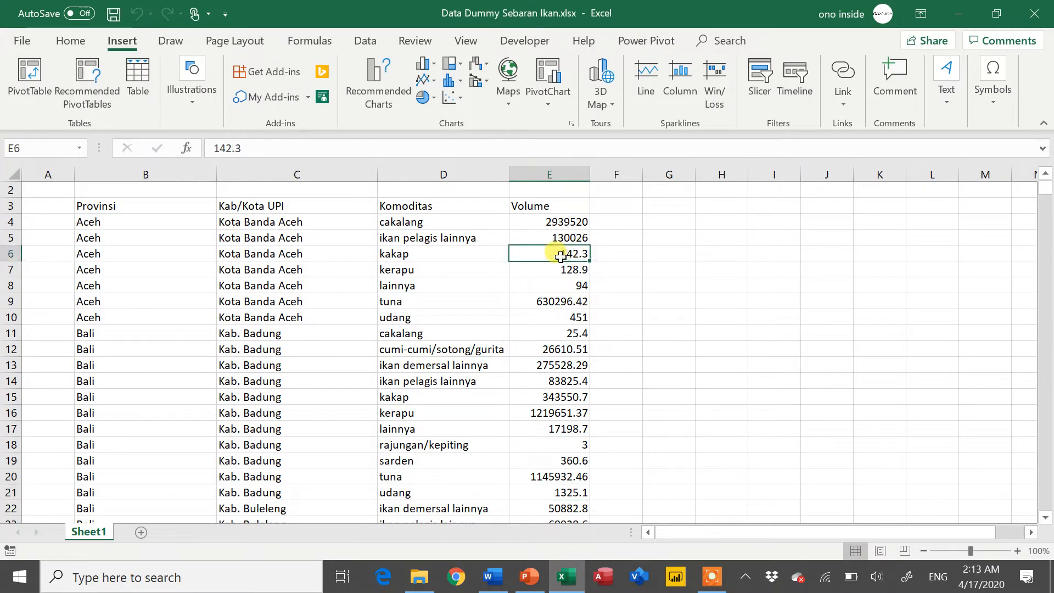
click(635, 44)
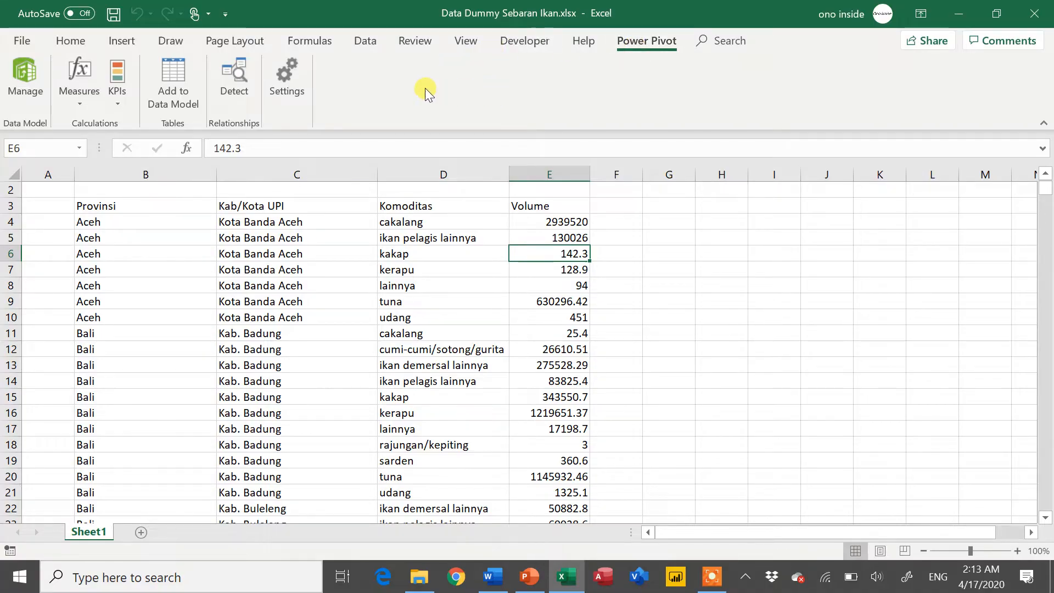
click(378, 40)
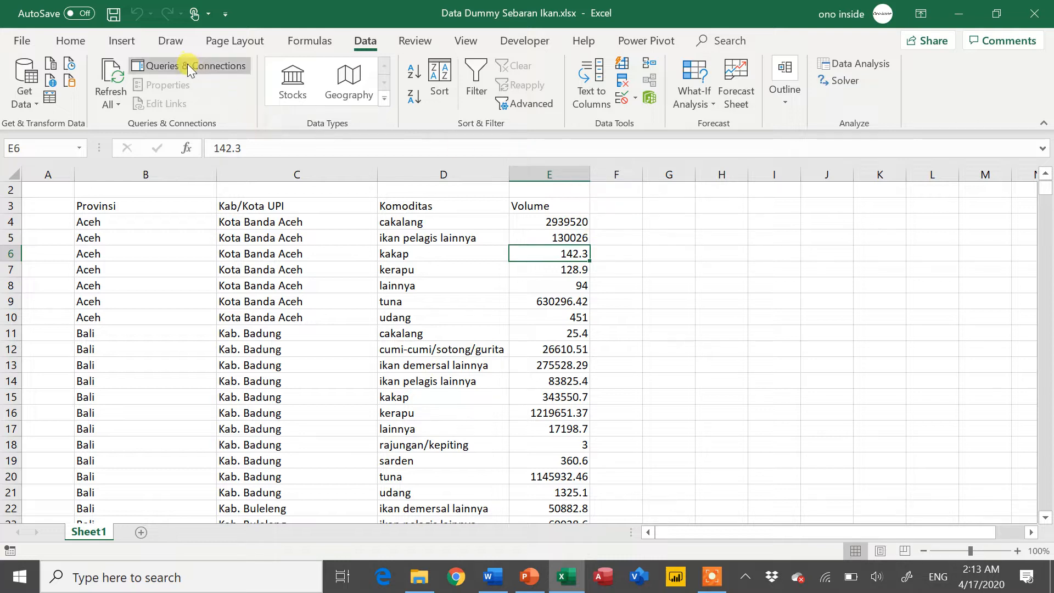
click(664, 40)
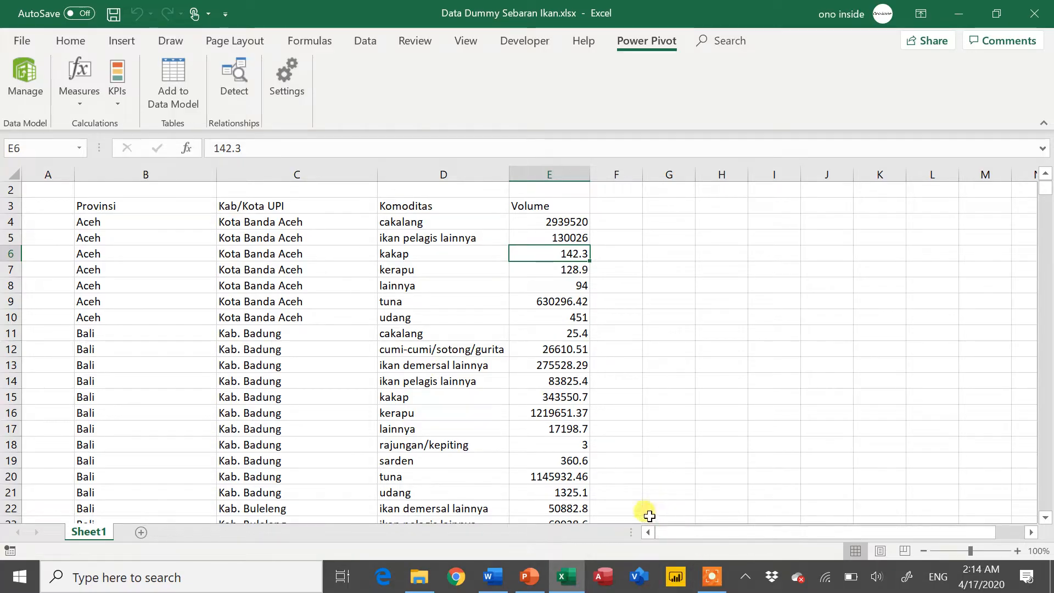
Step: Switch to Chrome and search Google for "power bi download"
click(452, 576)
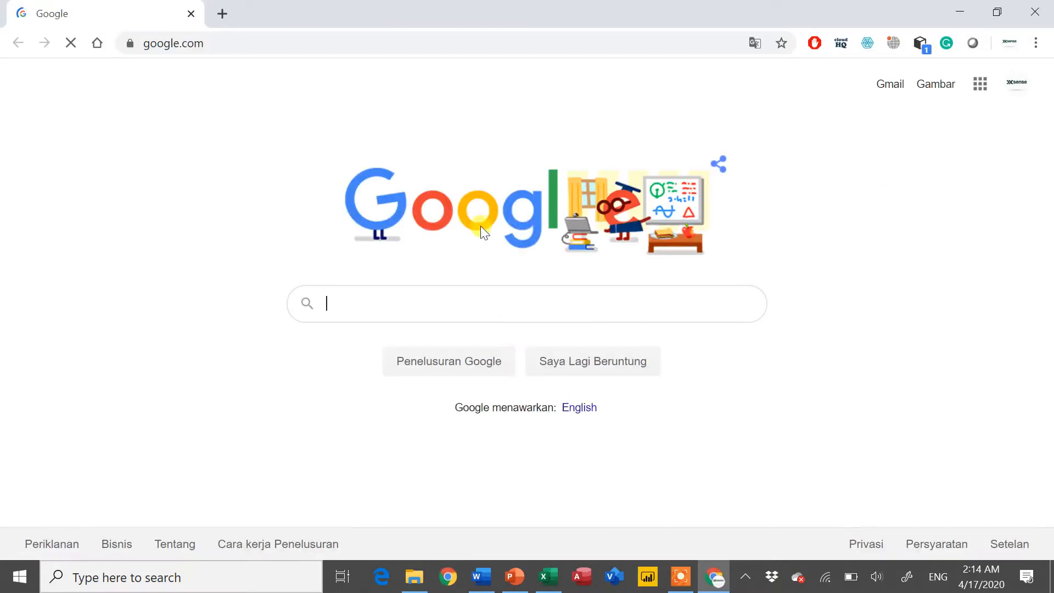
click(417, 41)
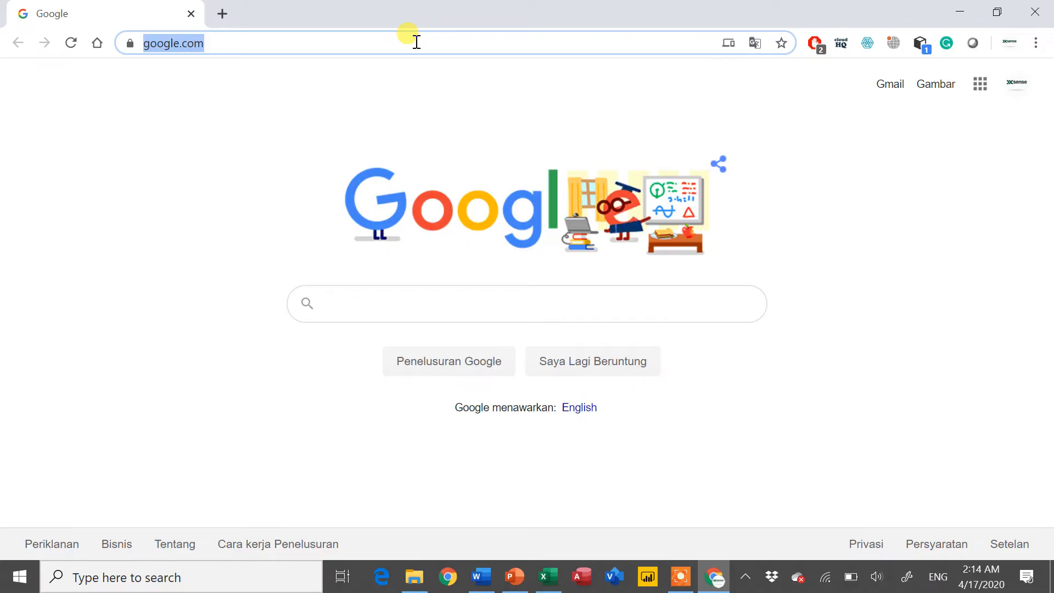
text(power bi)
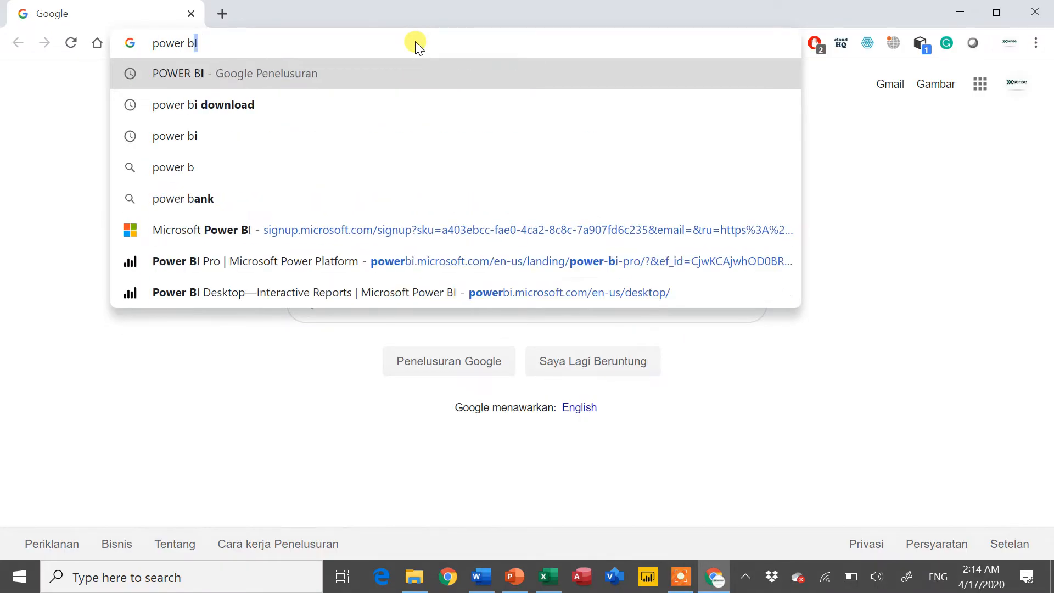
text( download)
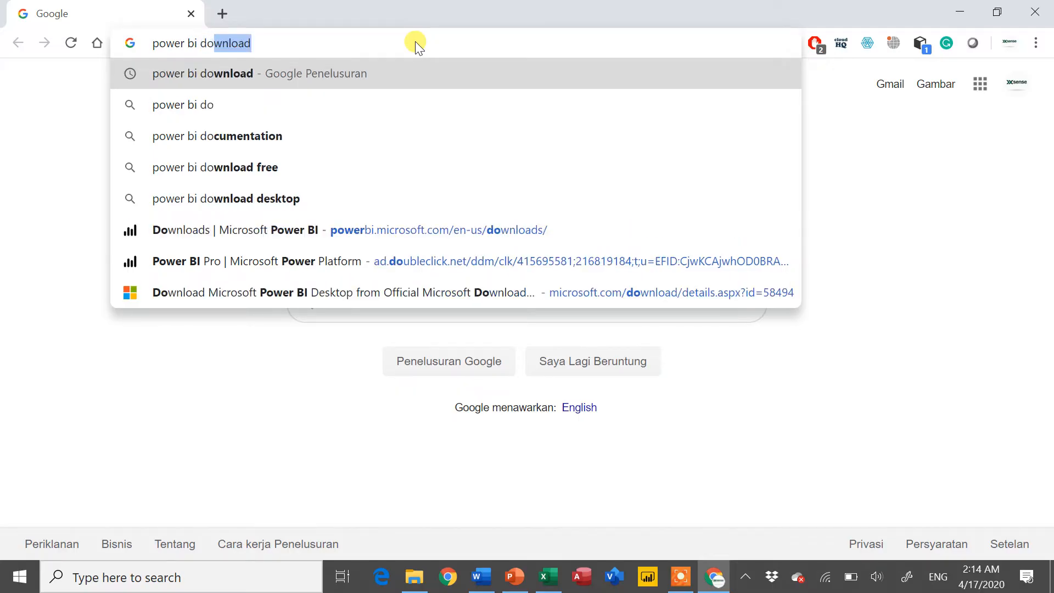
click(412, 68)
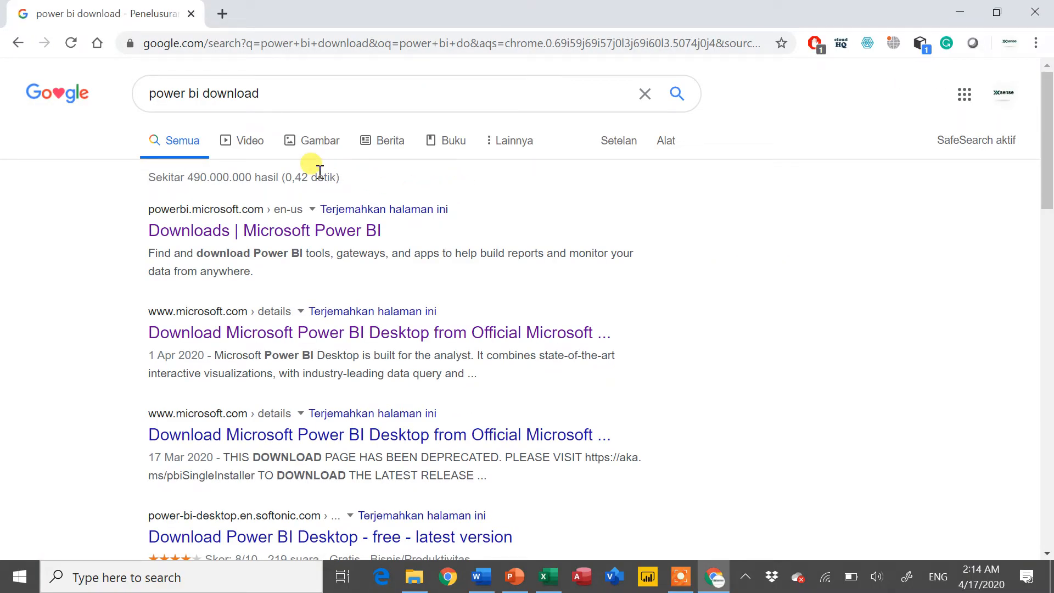
Step: Open the Microsoft Power BI Downloads result and go to its Power BI Desktop page
click(204, 235)
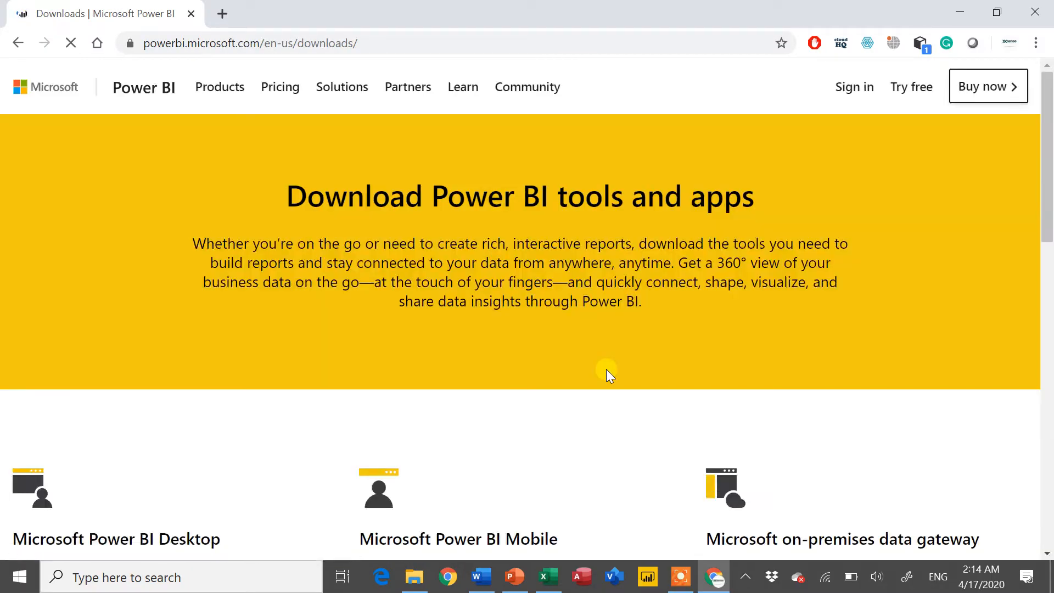
scroll(606, 369, down, 15)
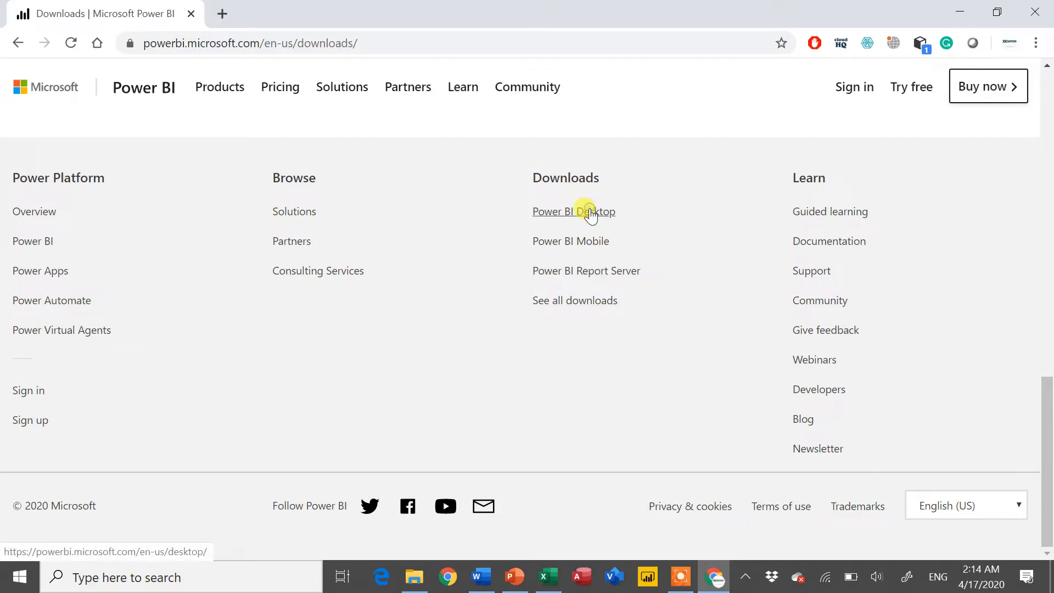
click(590, 212)
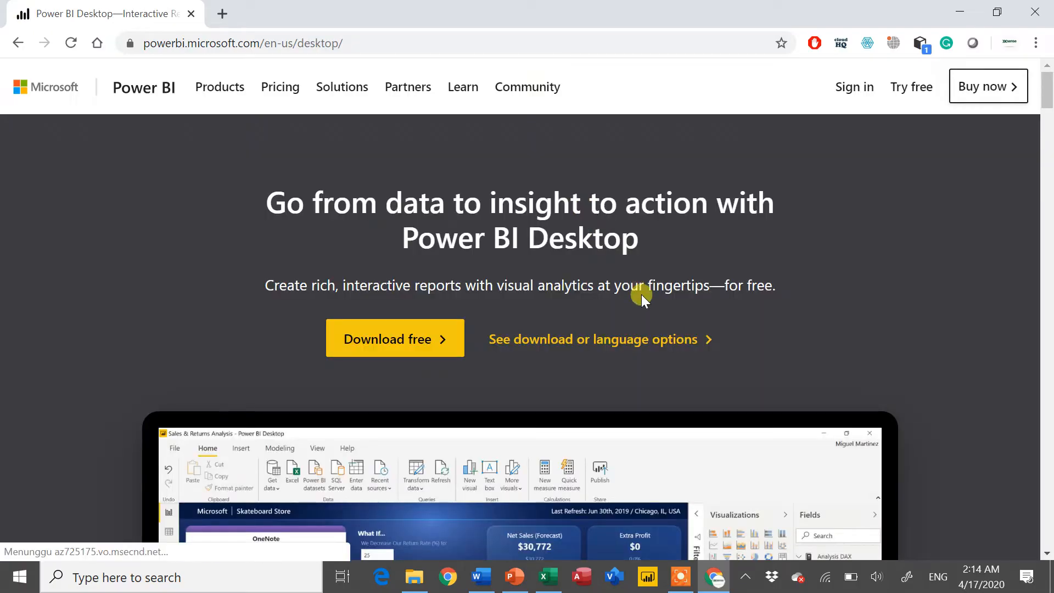
Step: Examine the Power BI Desktop product page from its introduction down to the footer
scroll(643, 297, down, 20)
scroll(641, 295, down, 5)
scroll(641, 295, down, 10)
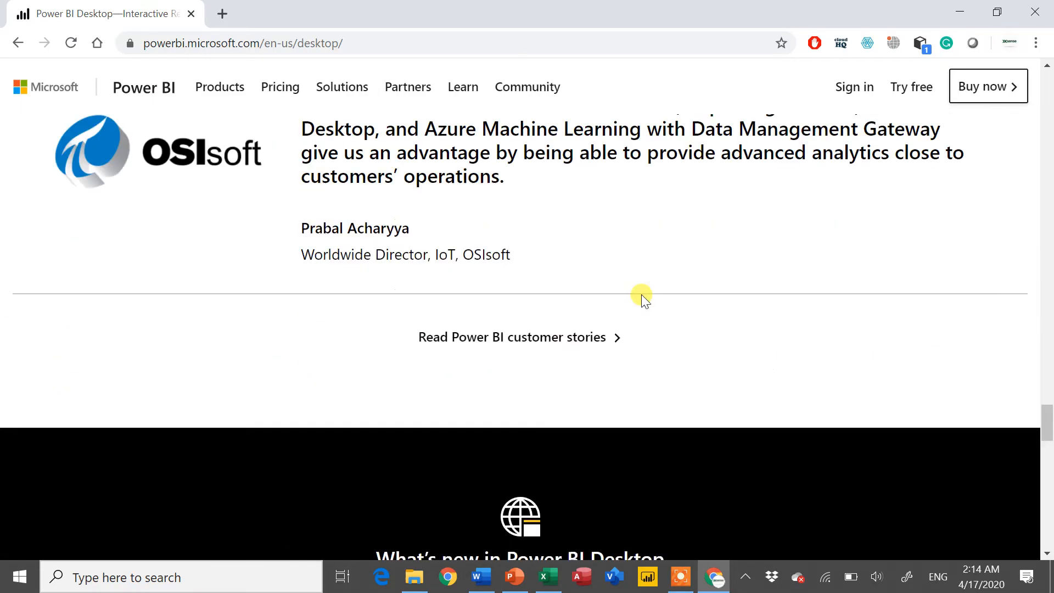
scroll(641, 294, down, 10)
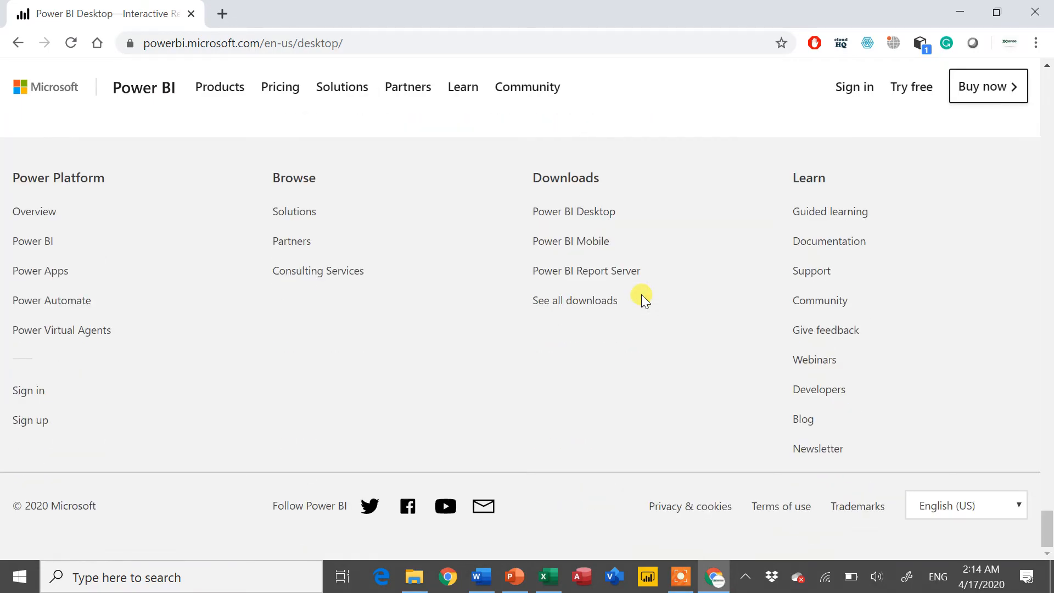
scroll(641, 297, up, 4)
scroll(642, 296, down, 2)
scroll(641, 296, up, 10)
scroll(641, 296, up, 15)
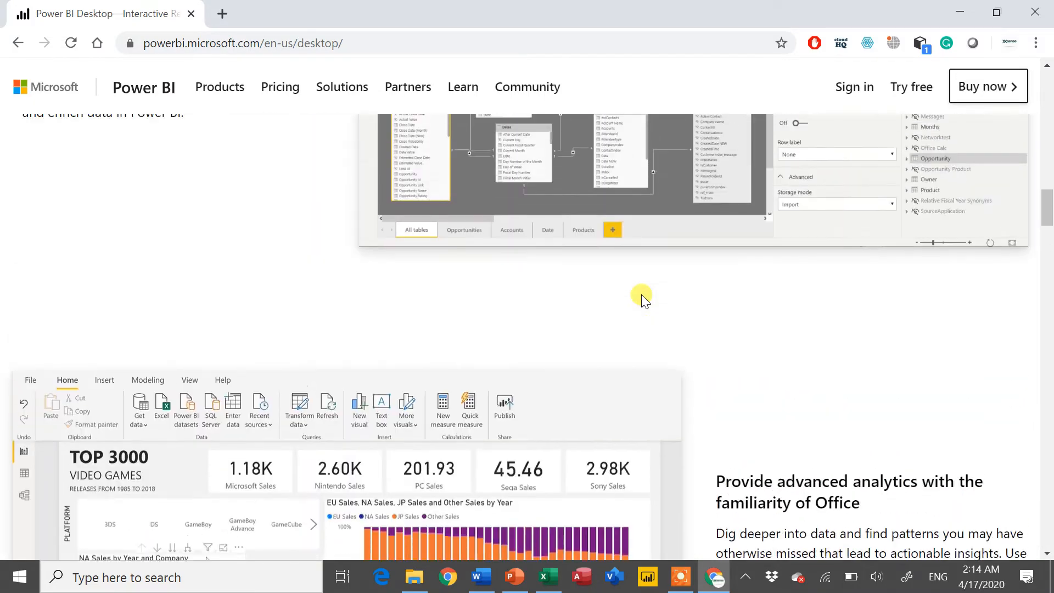
scroll(642, 295, up, 15)
scroll(588, 402, down, 5)
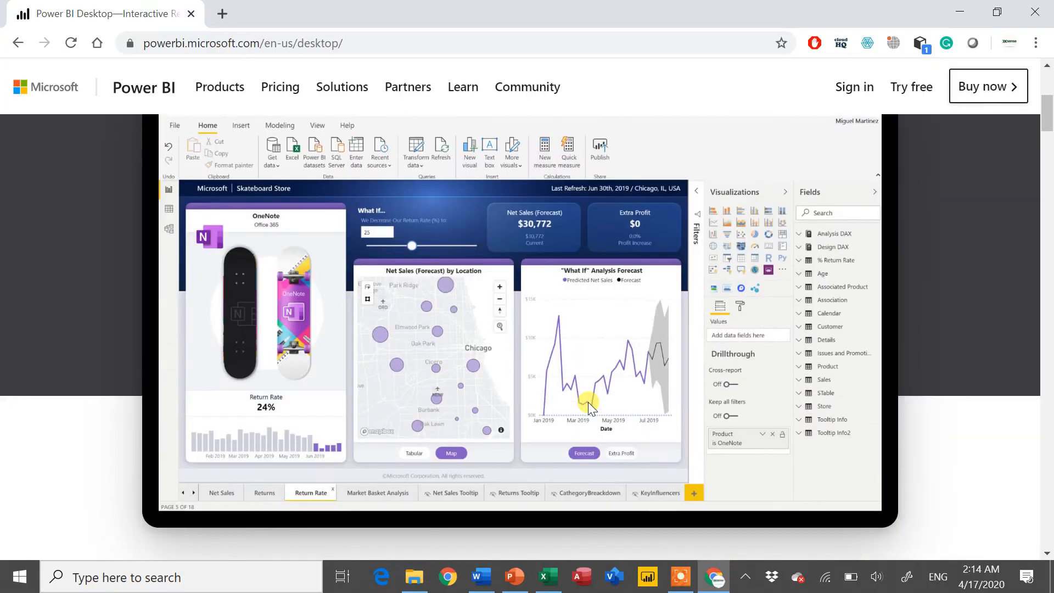
scroll(588, 401, down, 15)
scroll(588, 402, up, 20)
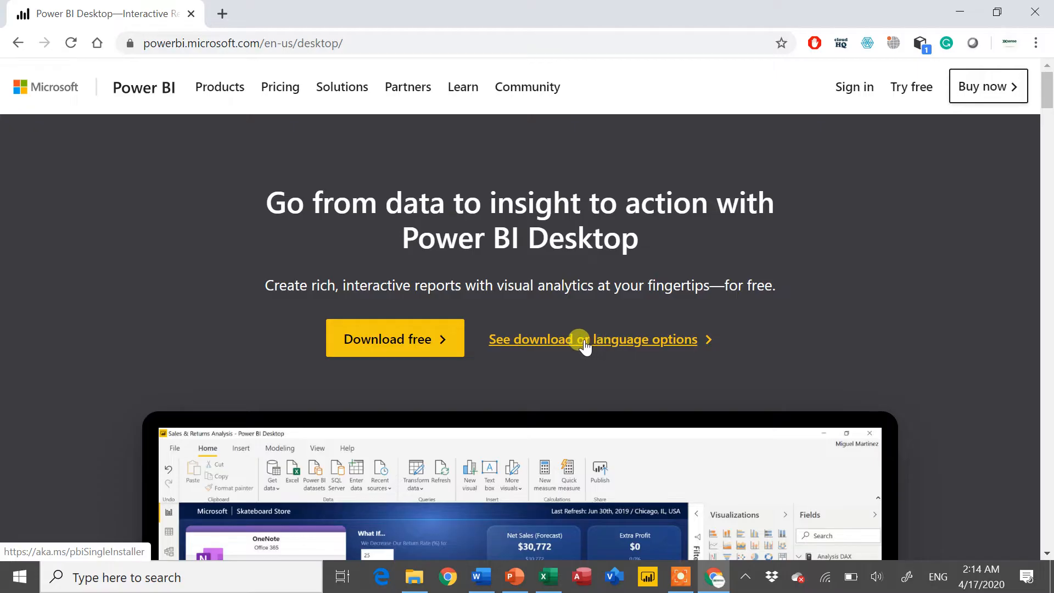
Step: Open the Power BI Desktop download and language options and review the supported operating systems in the system requirements
click(583, 340)
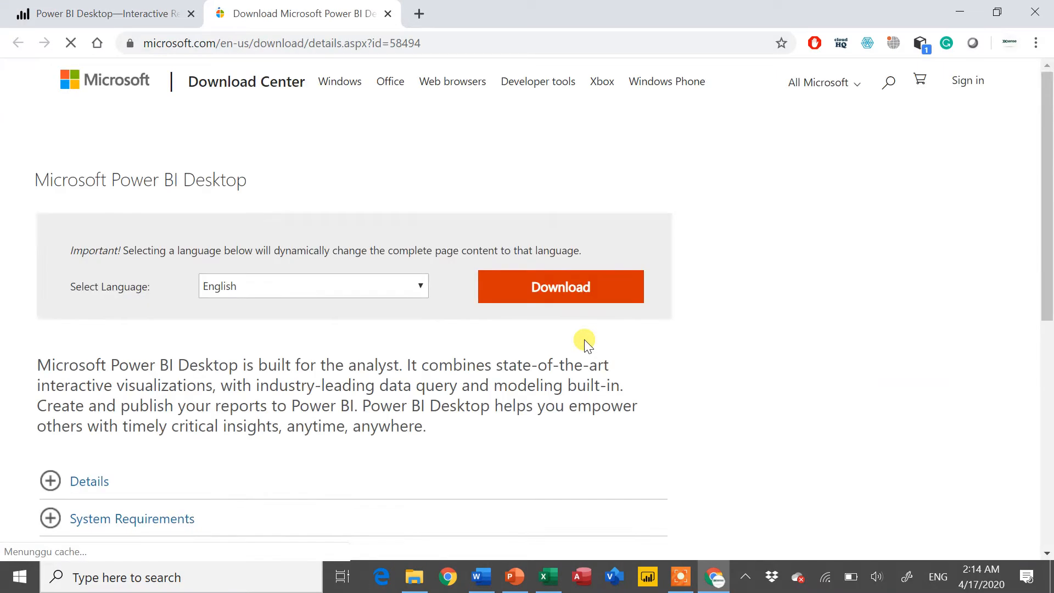
scroll(585, 340, down, 4)
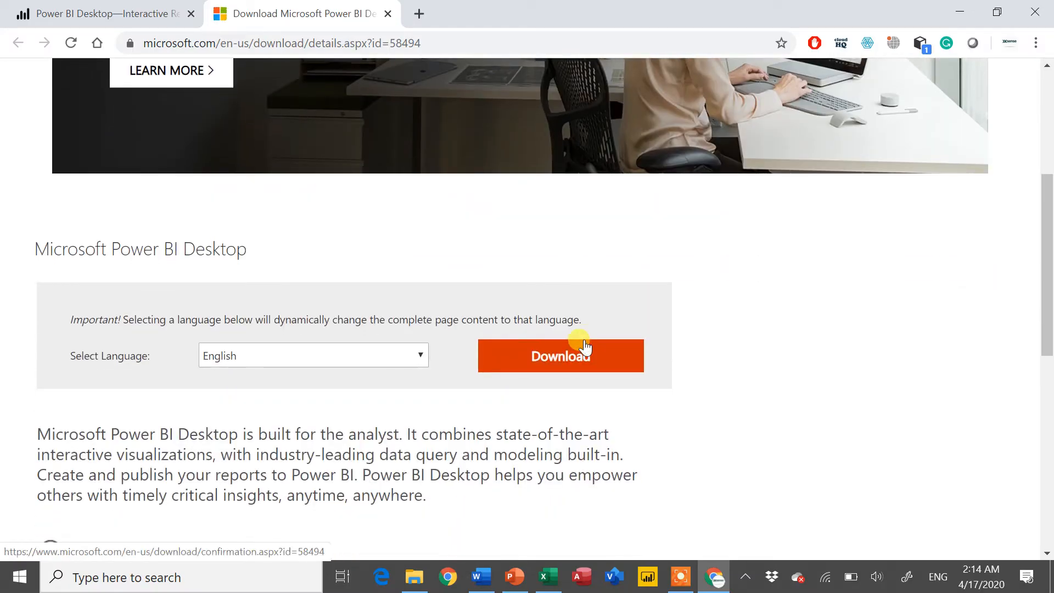
scroll(585, 346, down, 3)
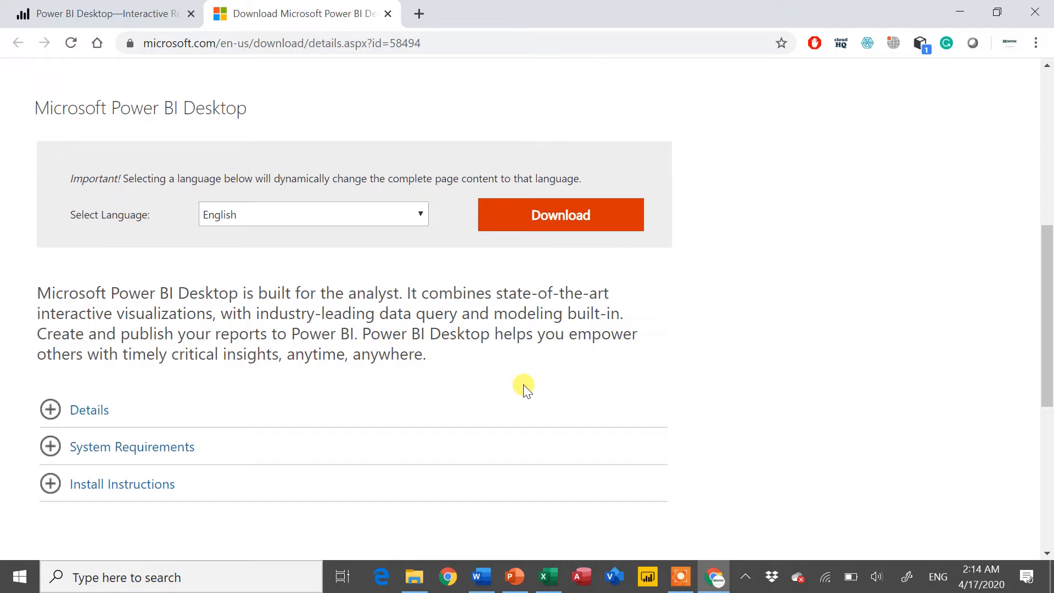
scroll(522, 386, down, 1)
click(156, 412)
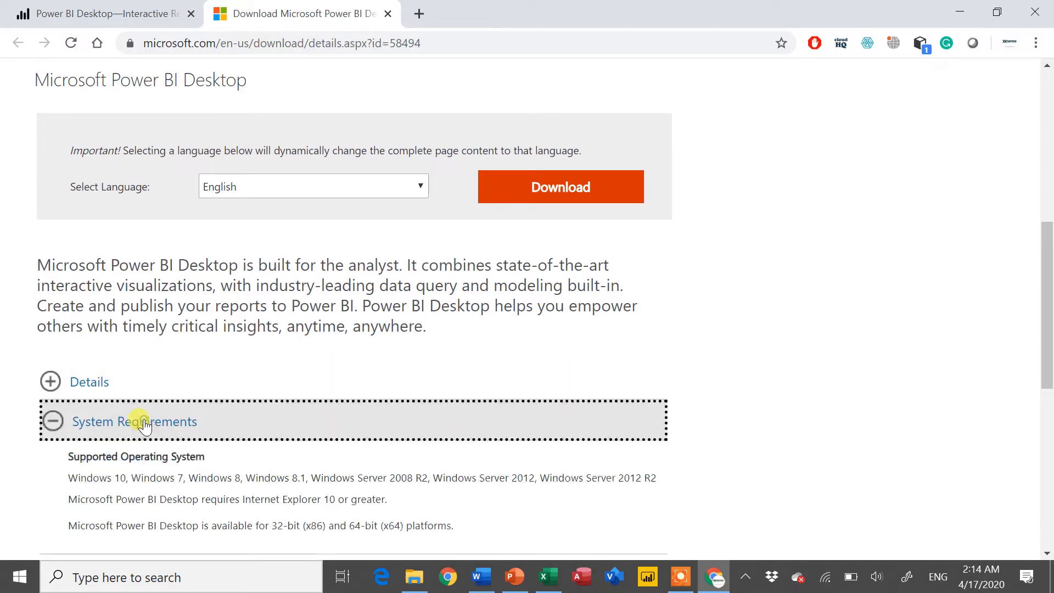
scroll(239, 411, down, 2)
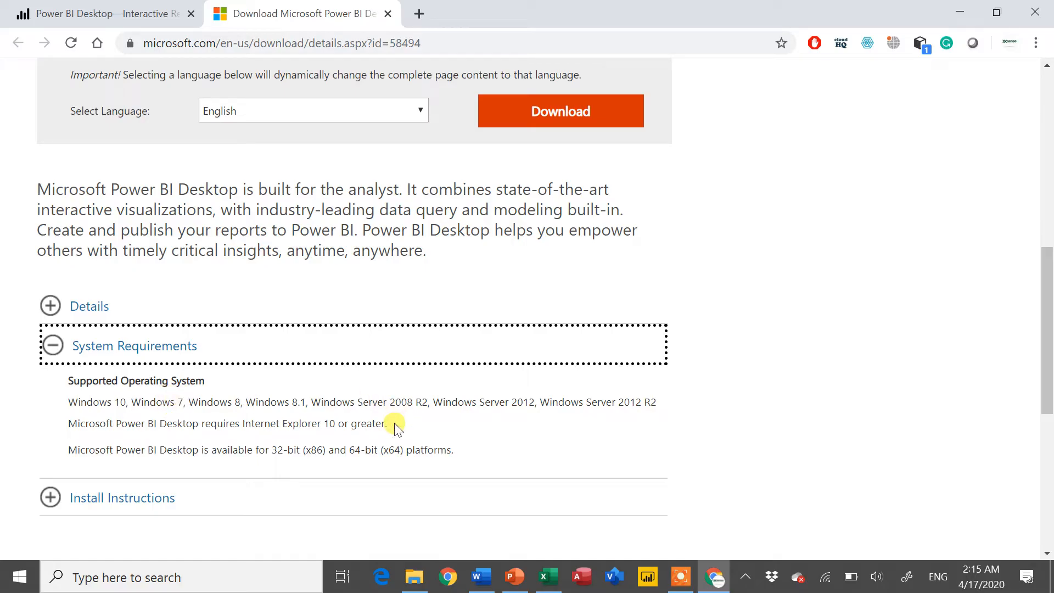
scroll(396, 427, up, 1)
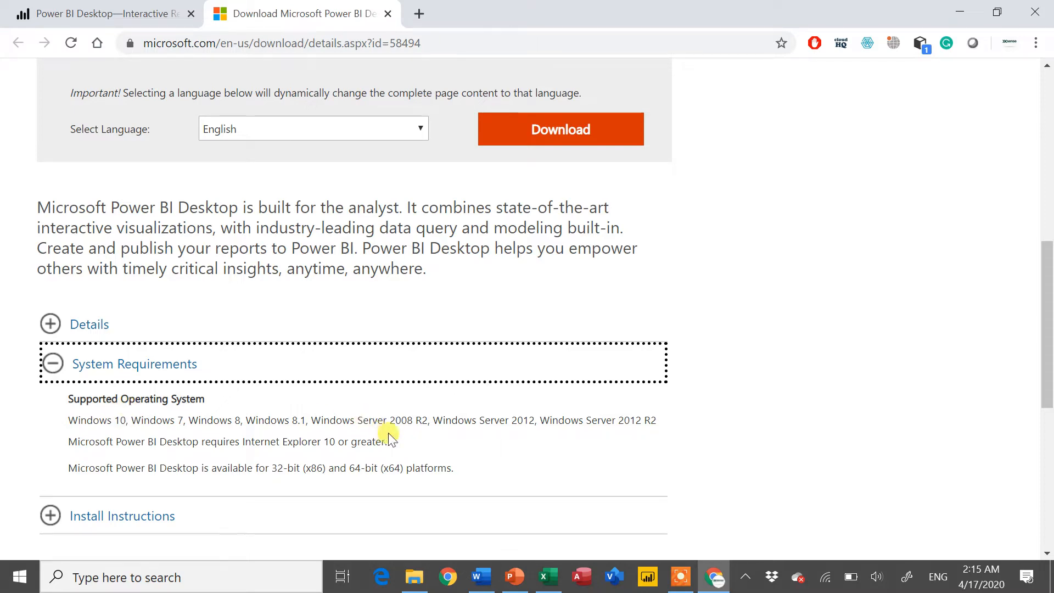
scroll(388, 434, down, 1)
scroll(388, 434, up, 5)
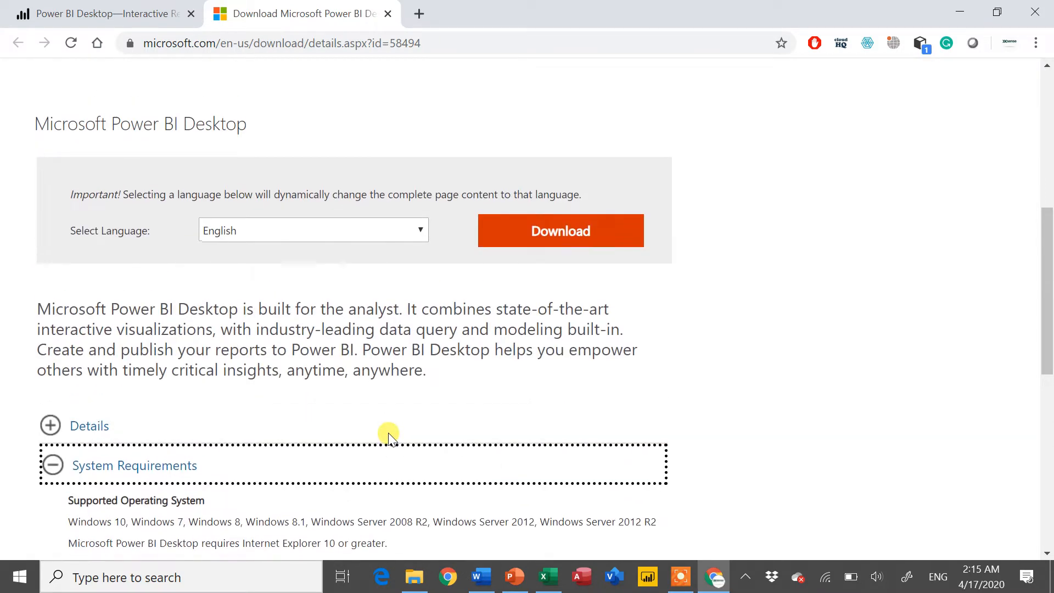
Step: Check the available download languages, keep English, and proceed to the choice of Power BI Desktop installer files
click(421, 235)
scroll(379, 357, down, 3)
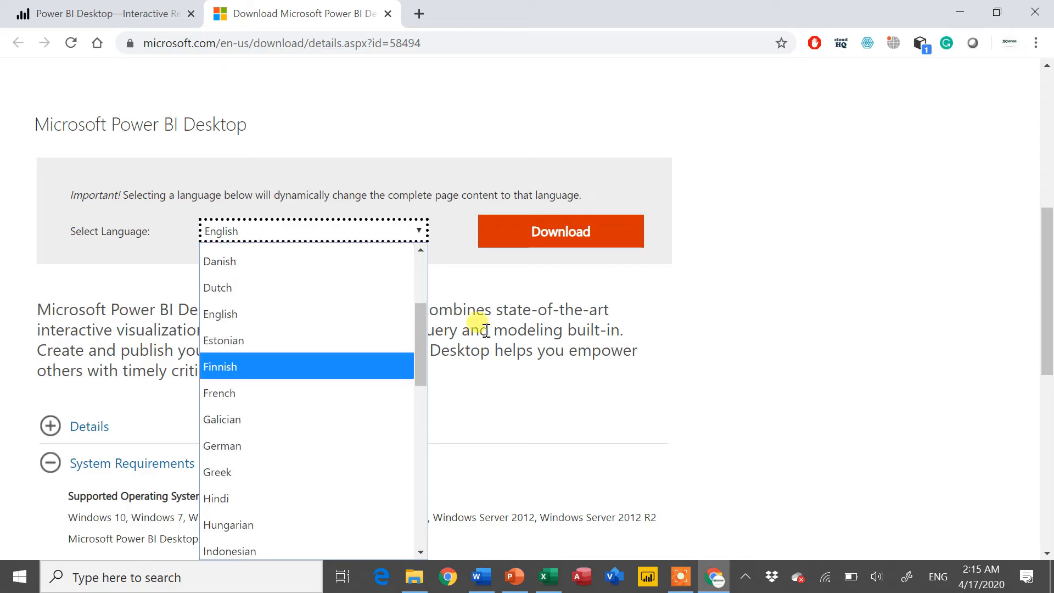
click(470, 334)
click(523, 245)
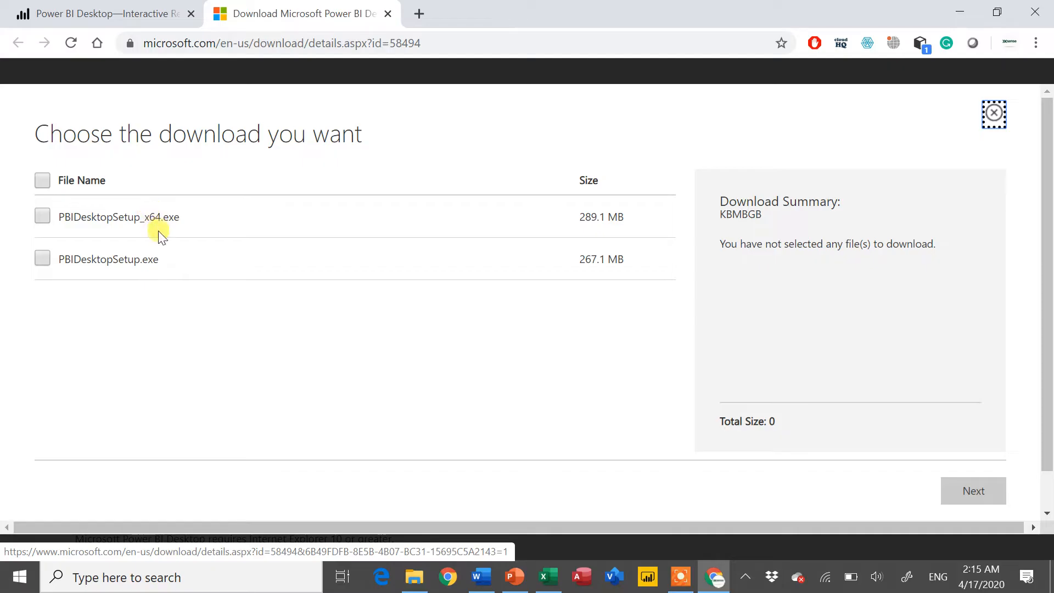
Step: Mark PBIDesktopSetup_x64.exe for download, and replace that choice with PBIDesktopSetup.exe
click(43, 217)
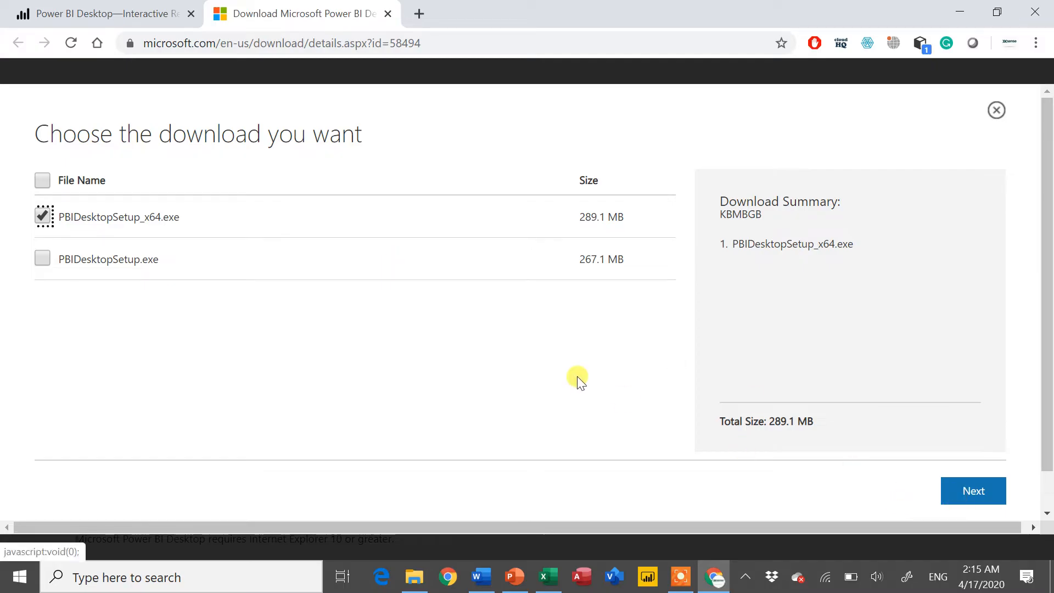
click(44, 218)
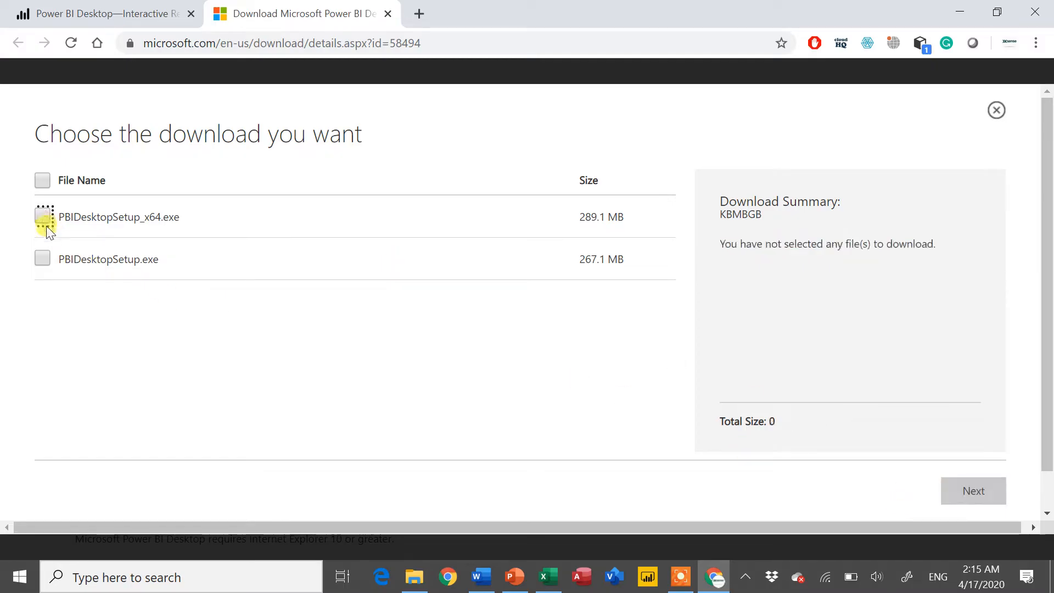
click(43, 259)
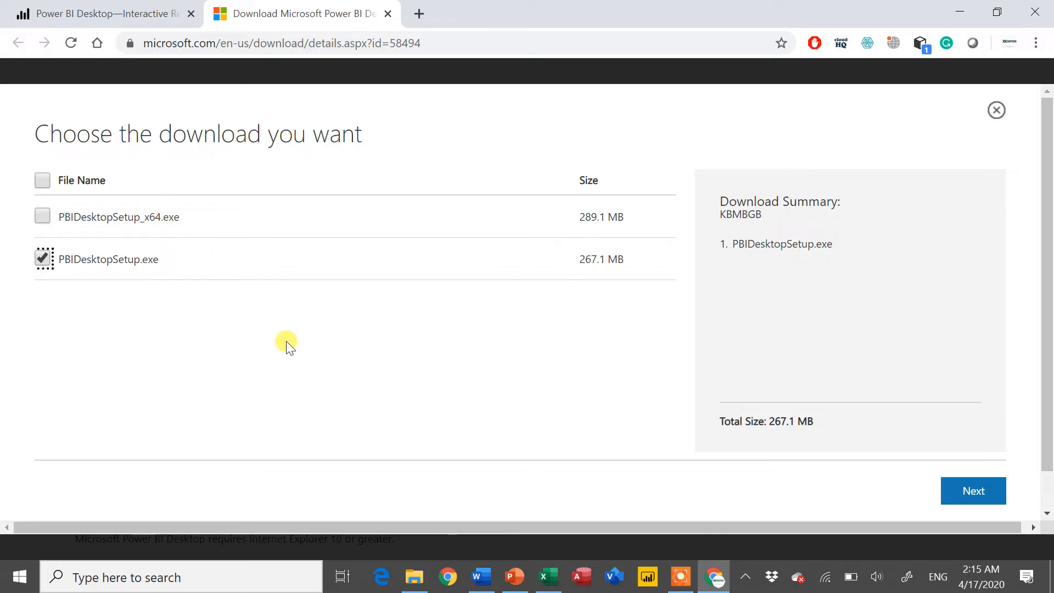
Step: Switch to File Explorer and check the system type in the properties of This PC, and close them
click(417, 583)
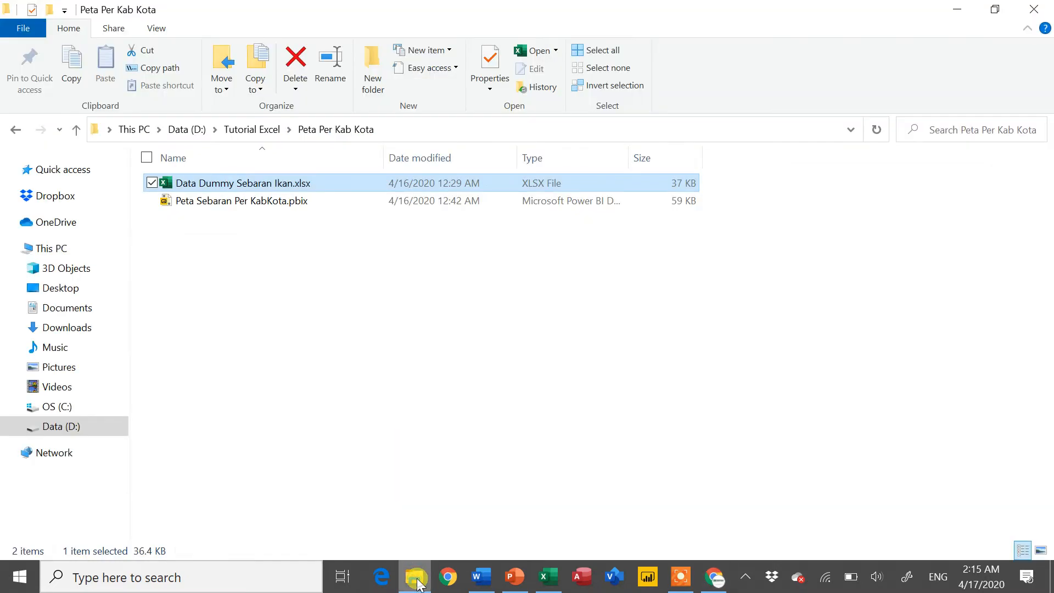
right_click(61, 251)
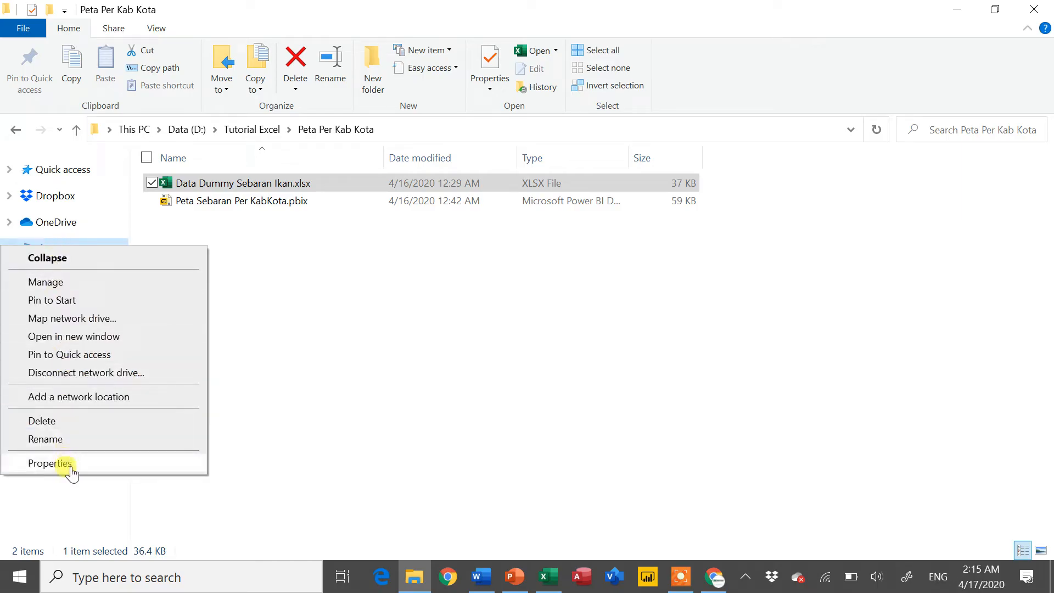
click(50, 463)
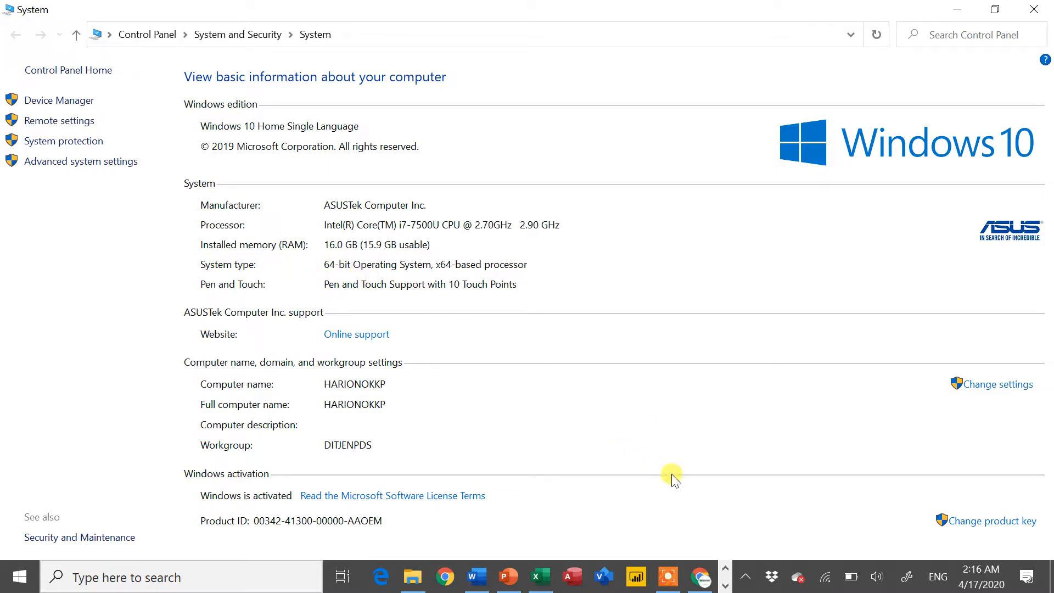
click(1034, 10)
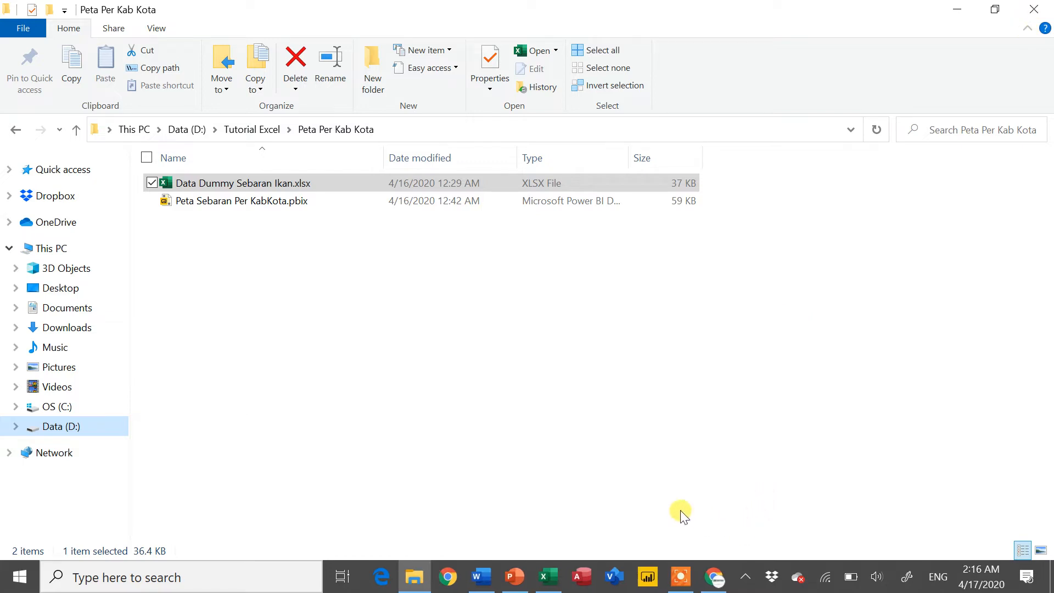
Step: Launch Power BI Desktop and view the list of Get Data sources, closing it without connecting
click(648, 578)
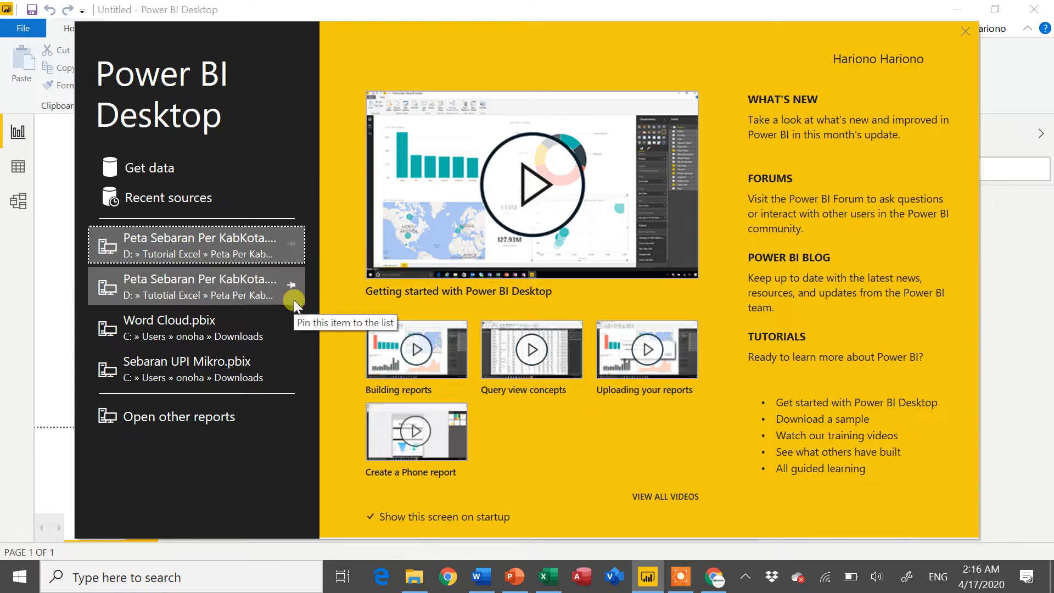
click(159, 170)
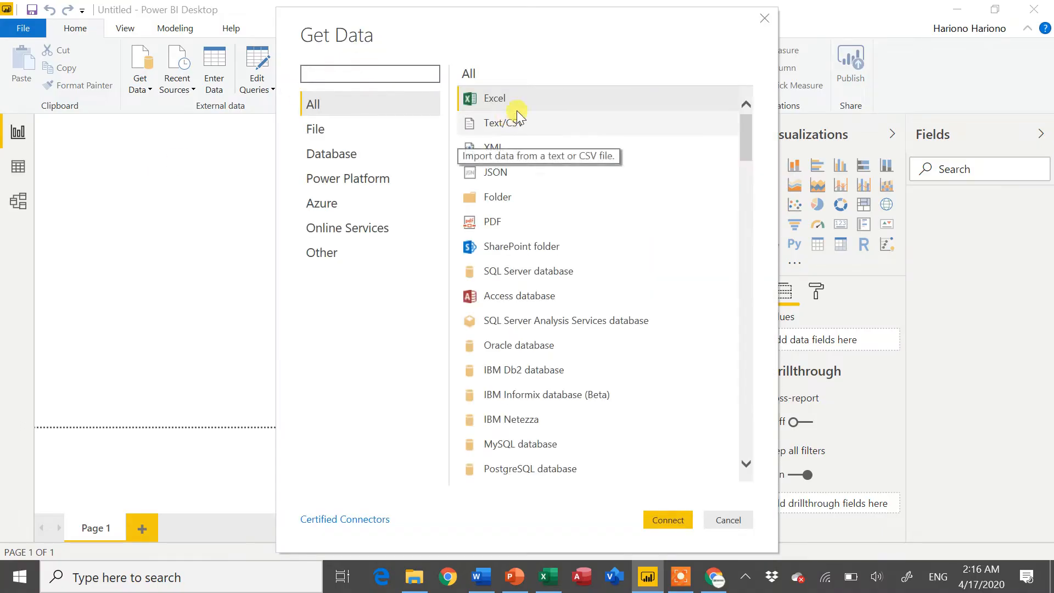
click(769, 18)
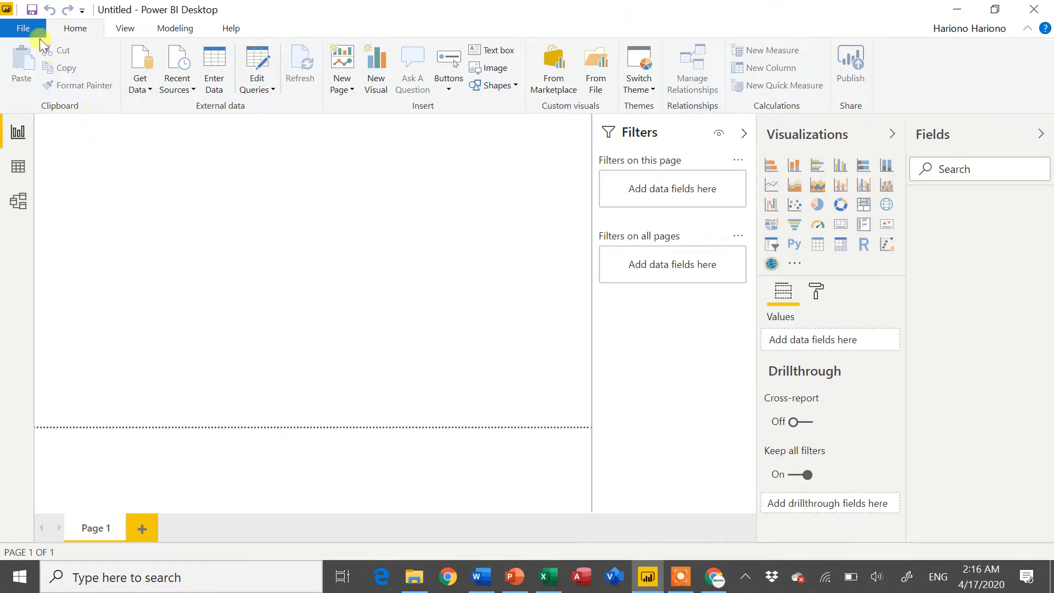
Step: Connect to the Excel workbook Data Dummy Sebaran Ikan.xlsx in the Tutorial Excel > Peta Per Kab Kota folder on drive D
click(23, 28)
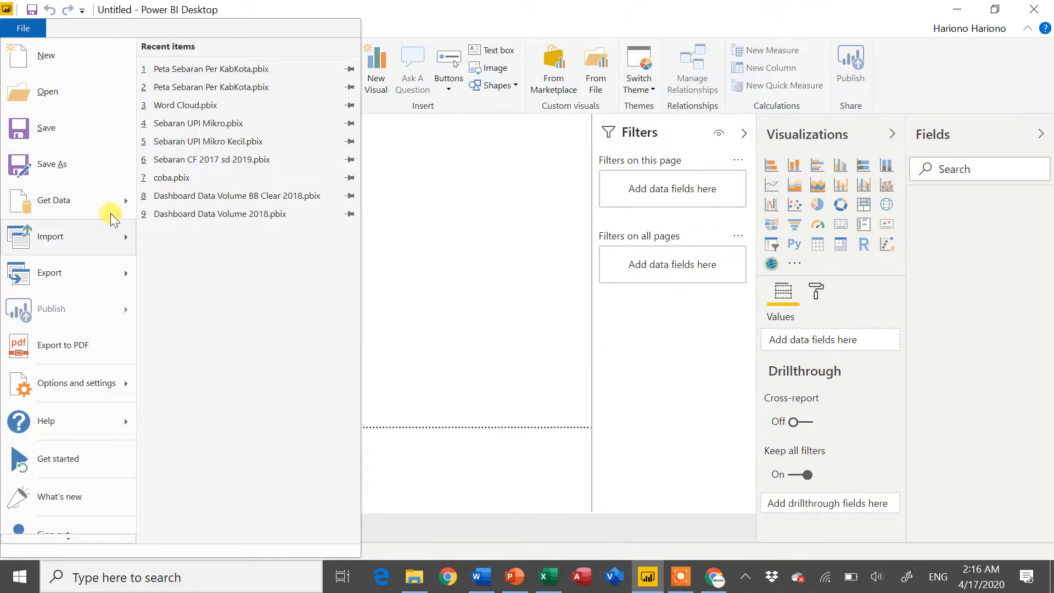
mouse_move(114, 209)
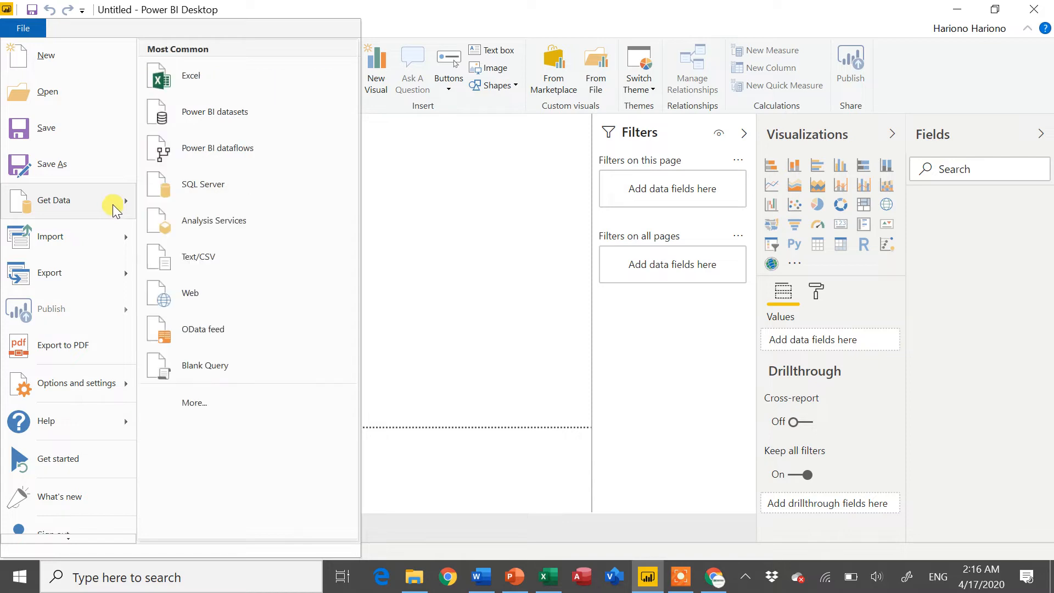
click(262, 86)
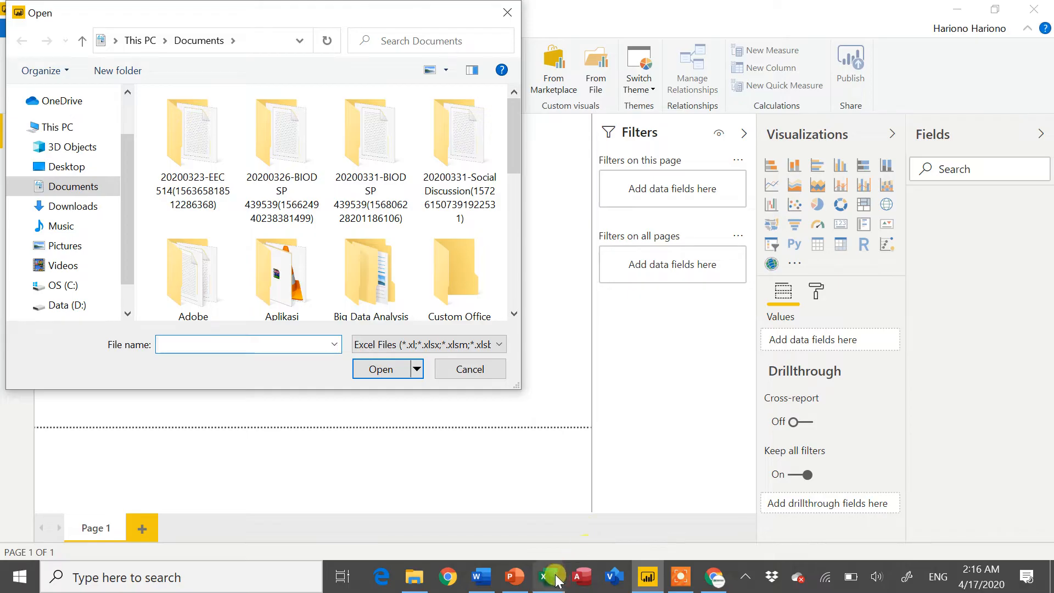
click(554, 578)
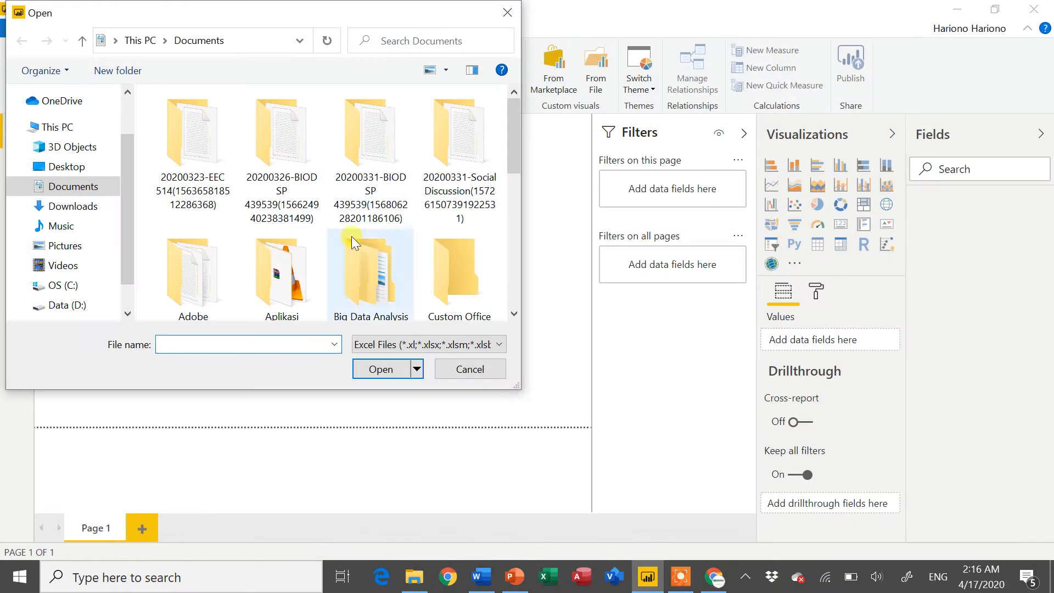
click(81, 306)
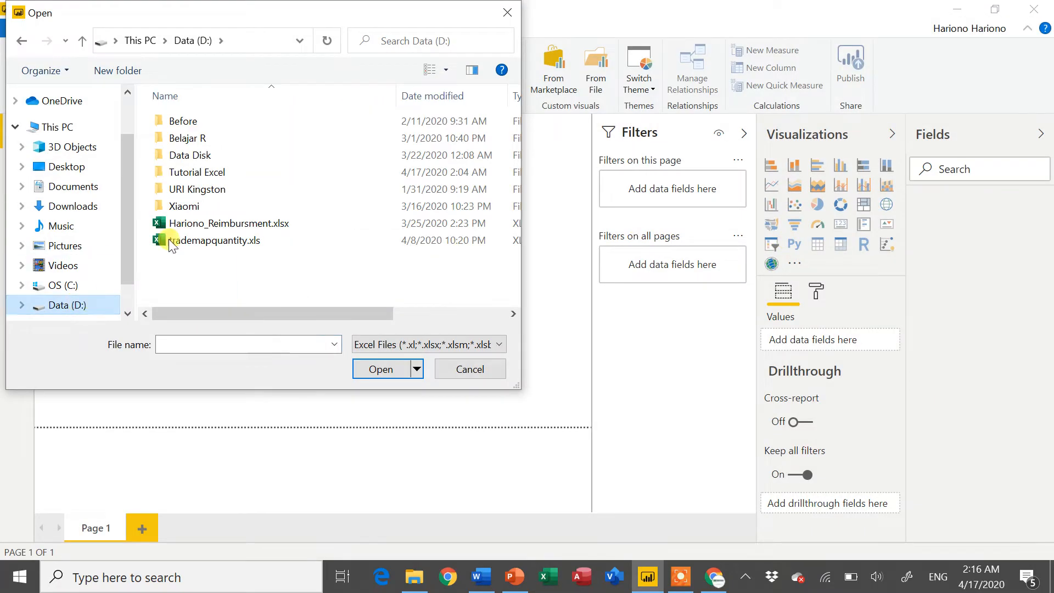
double_click(226, 172)
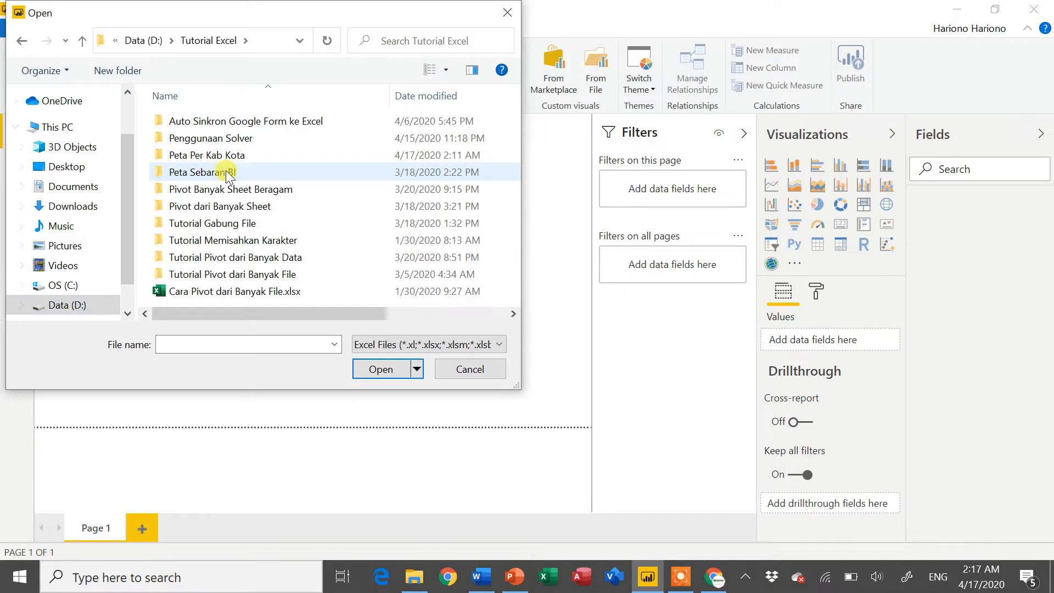
double_click(239, 155)
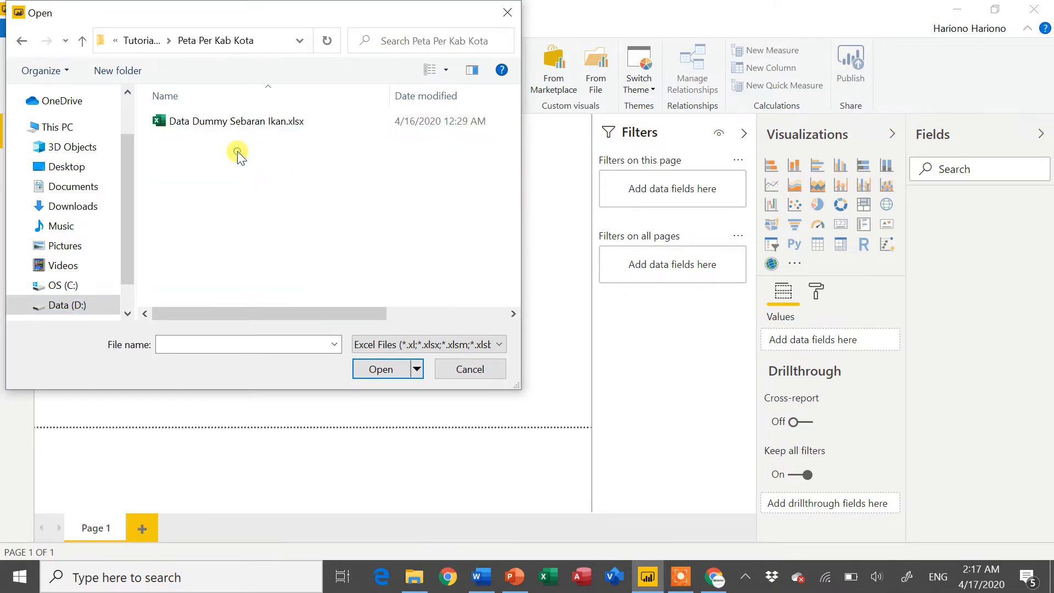
click(246, 138)
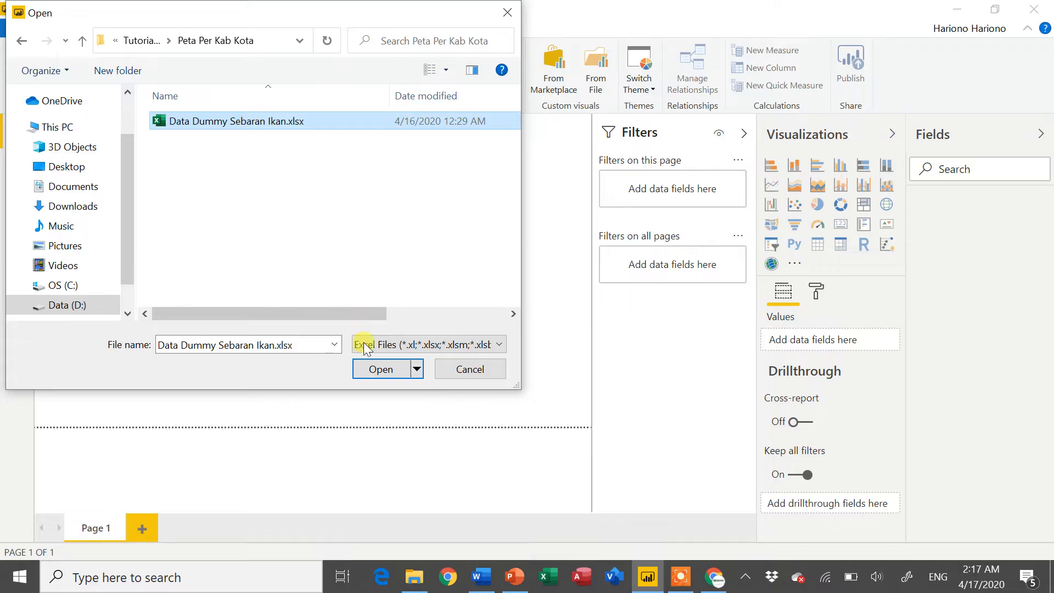
click(379, 376)
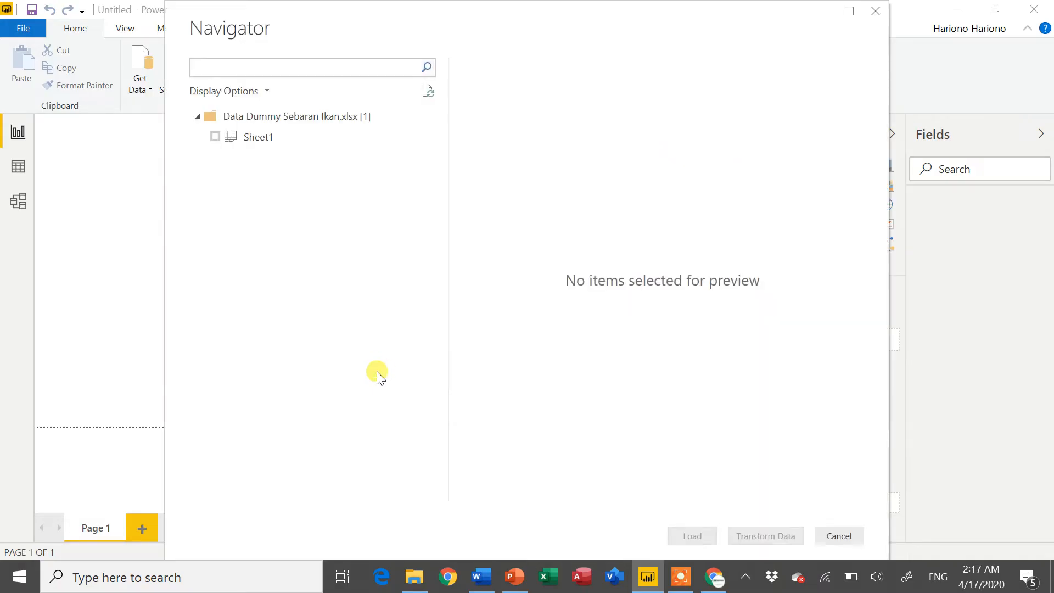
Step: Select Sheet1 of the workbook, open it for transformation in Power Query Editor, and look through its rows
click(215, 136)
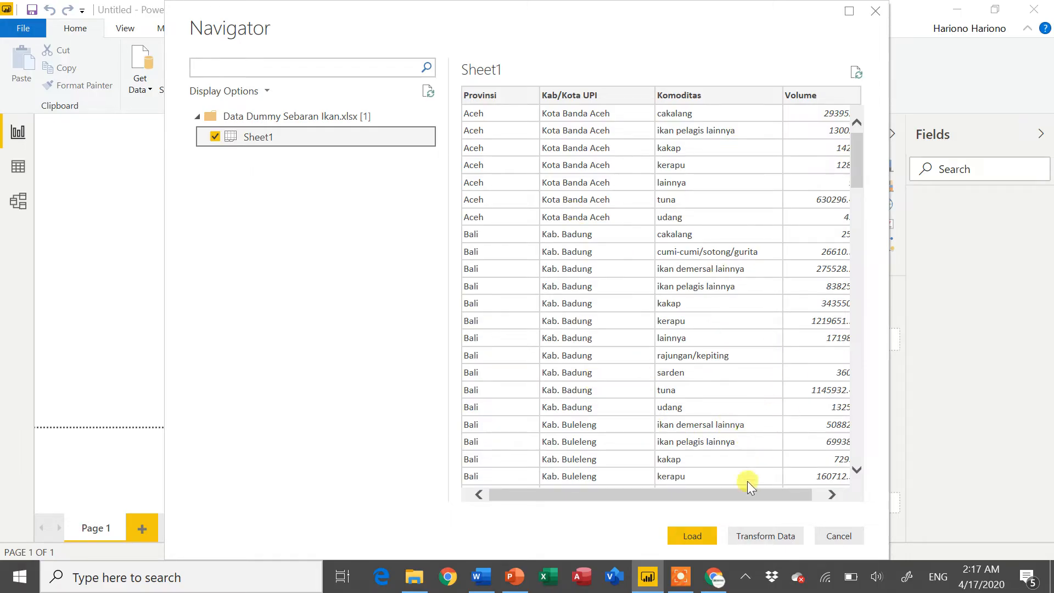
click(753, 537)
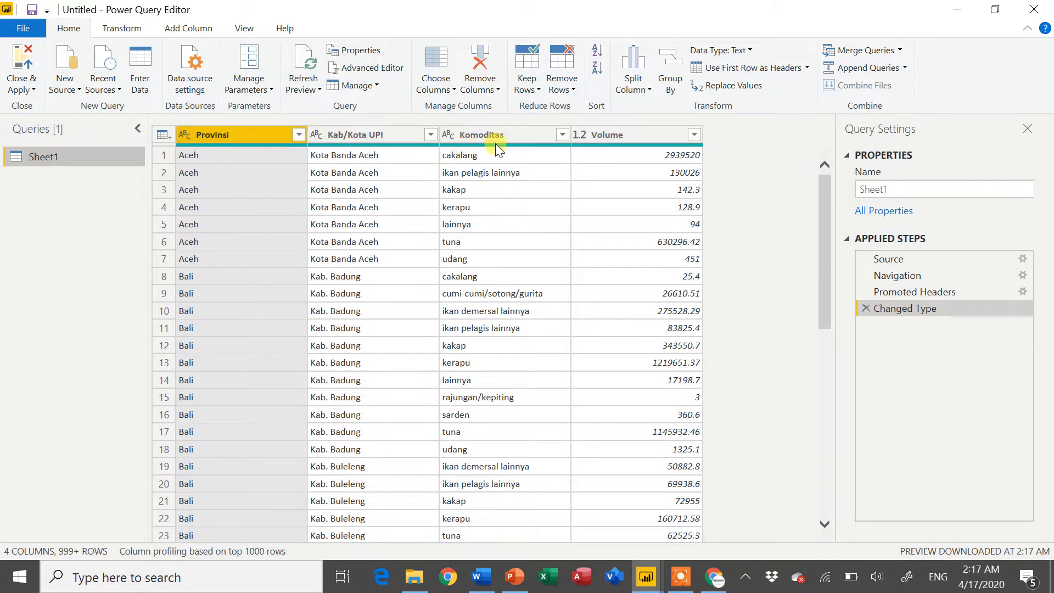
scroll(602, 257, down, 4)
scroll(602, 257, down, 5)
scroll(602, 257, up, 12)
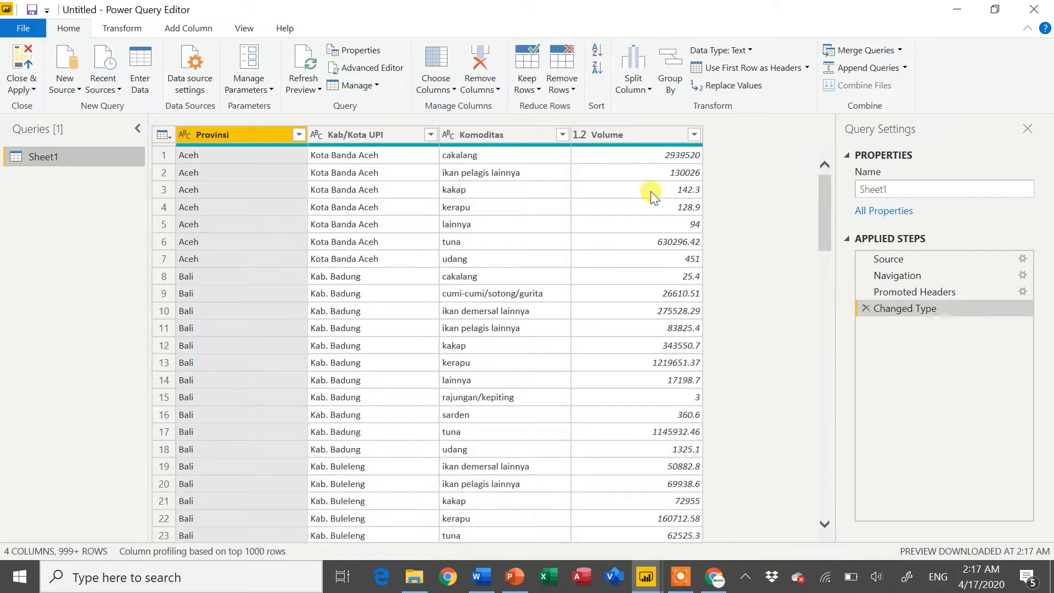
Step: Change the Volume column's type to Whole Number, replacing the current conversion, and close and apply the query
click(580, 134)
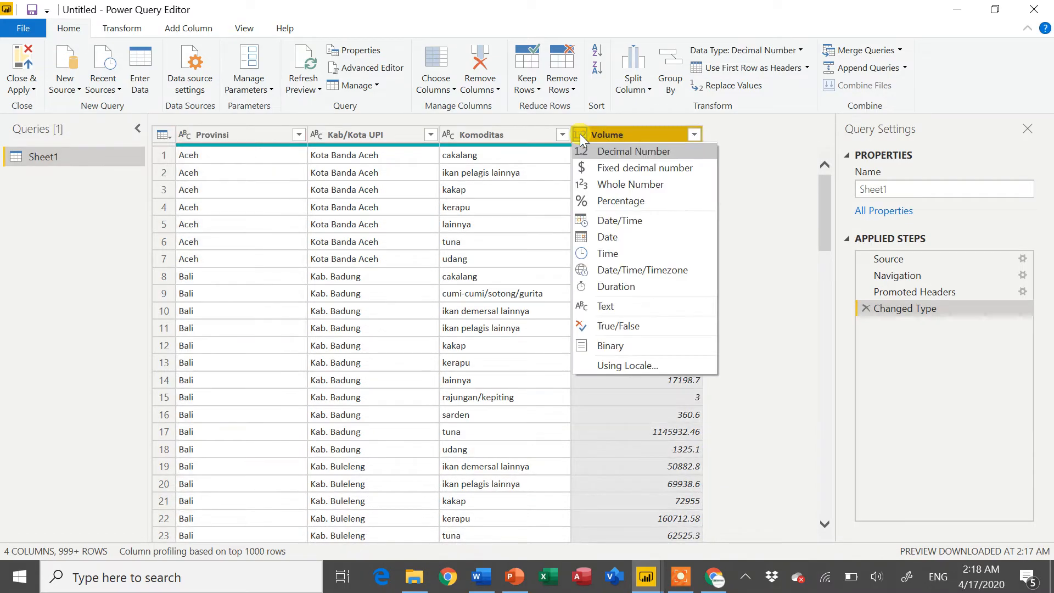
click(622, 187)
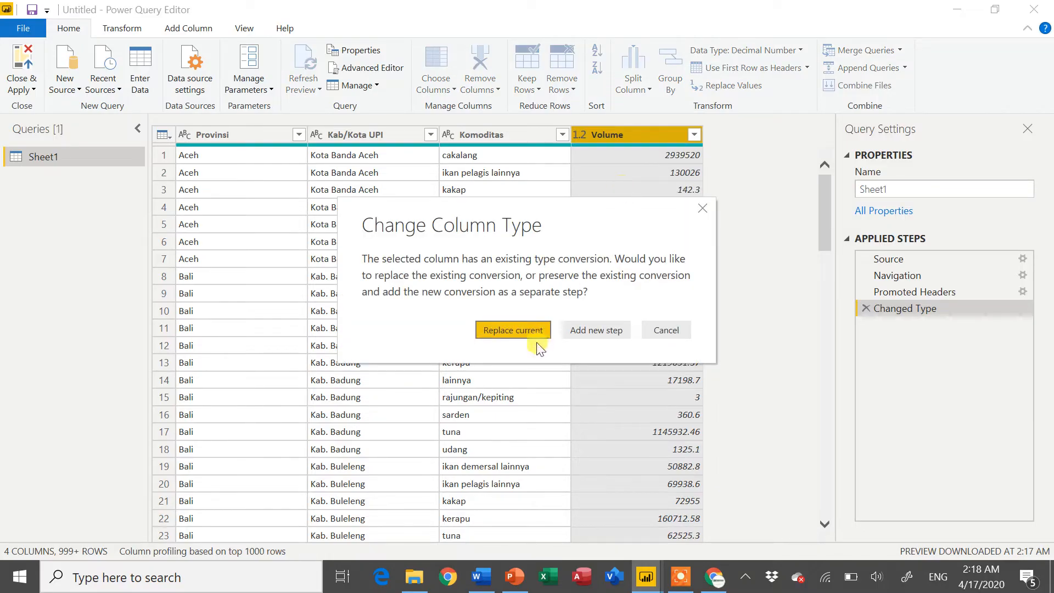
click(532, 331)
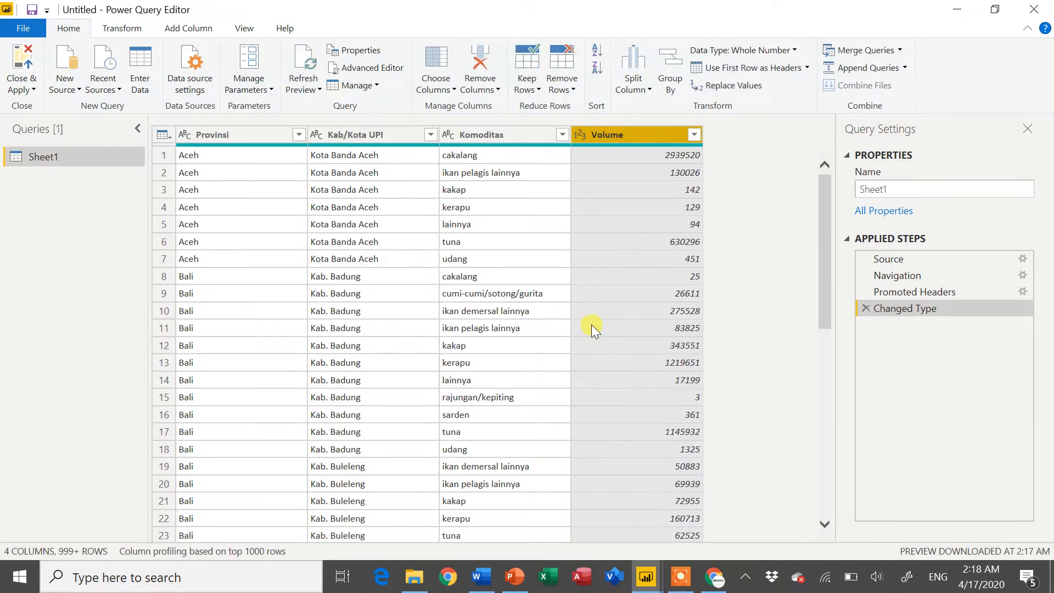
scroll(656, 207, up, 4)
click(30, 91)
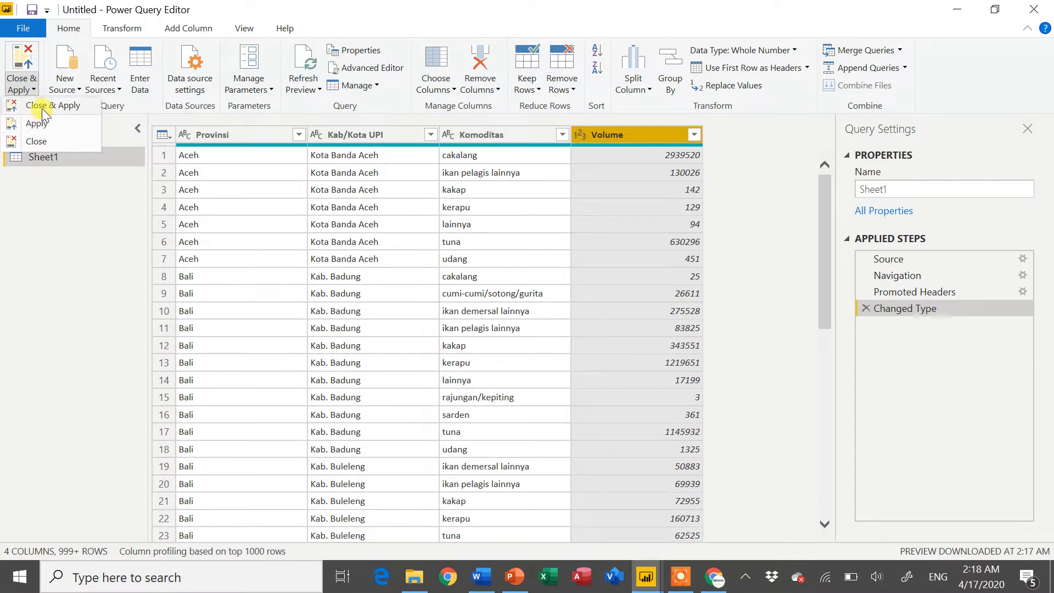
click(41, 109)
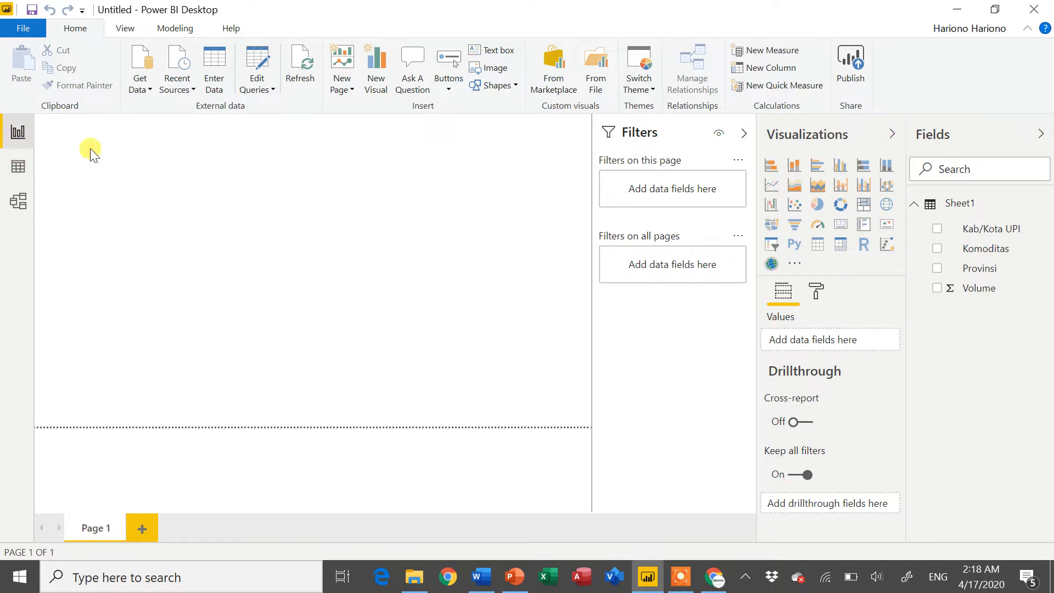
Step: Look over the loaded Sheet1 table in the Data and Model views, and return to the Report view
click(19, 167)
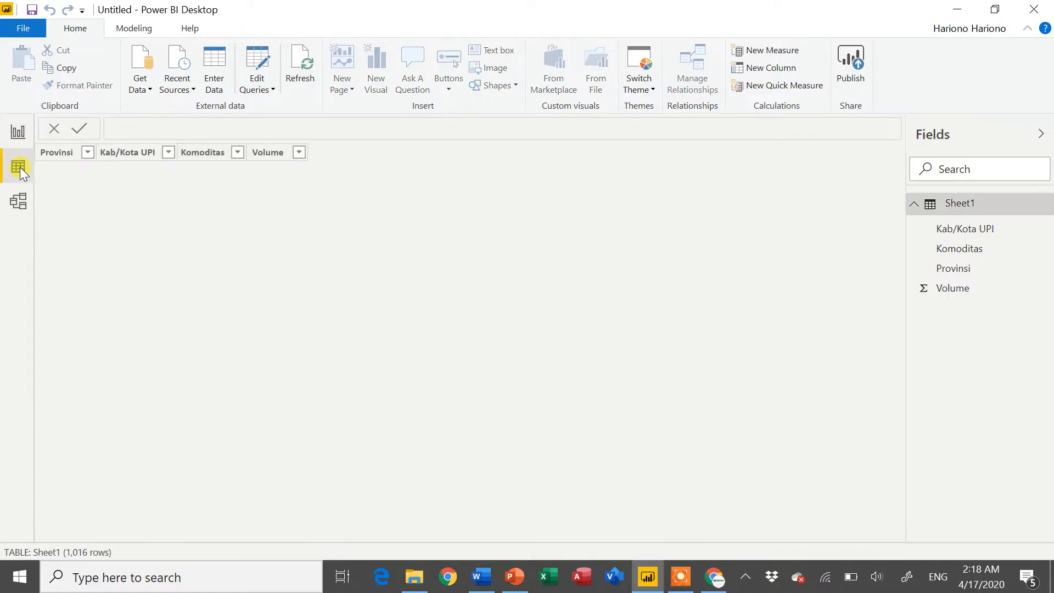
click(18, 197)
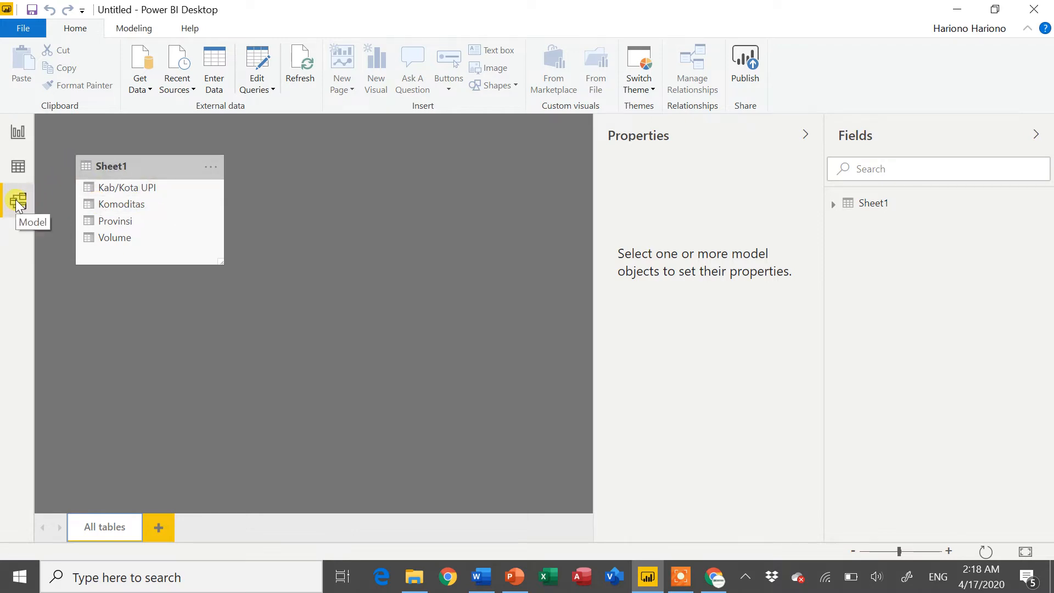
click(18, 166)
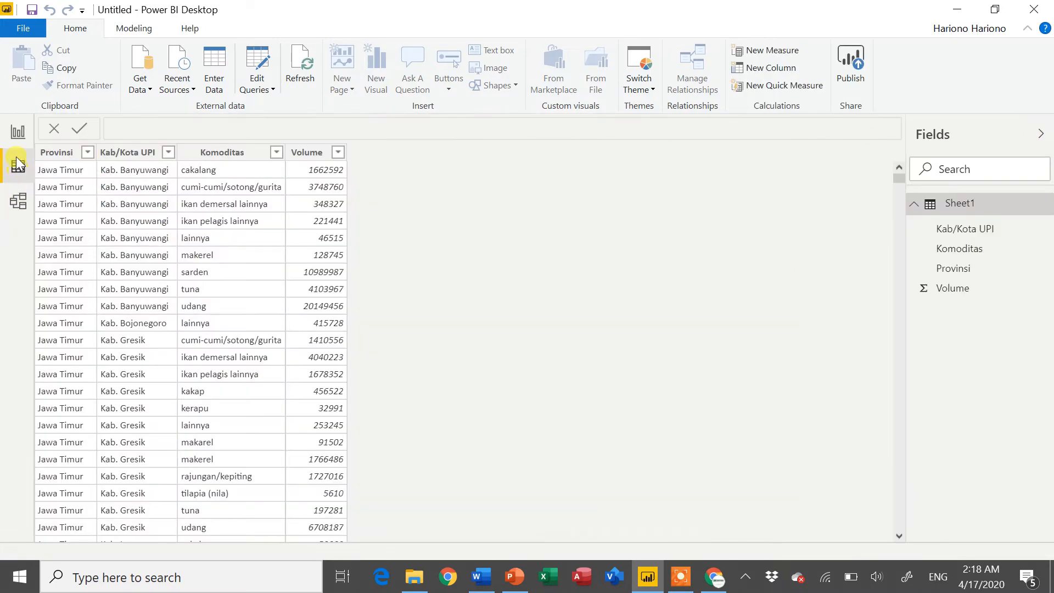
click(18, 132)
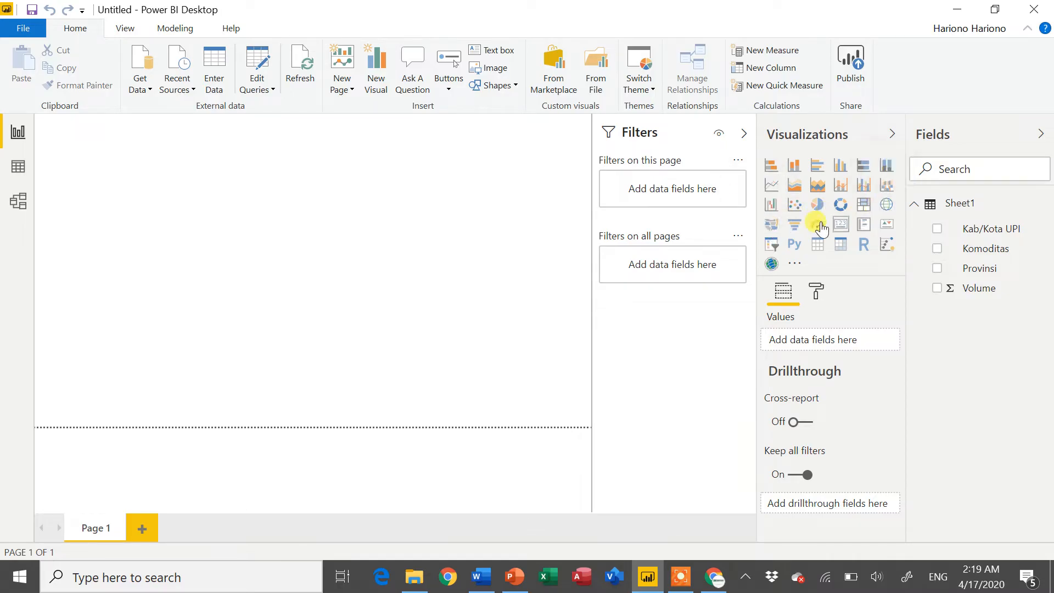
Step: Add a filled map visual to Page 1 with the Kab/Kota UPI and Volume fields
click(772, 228)
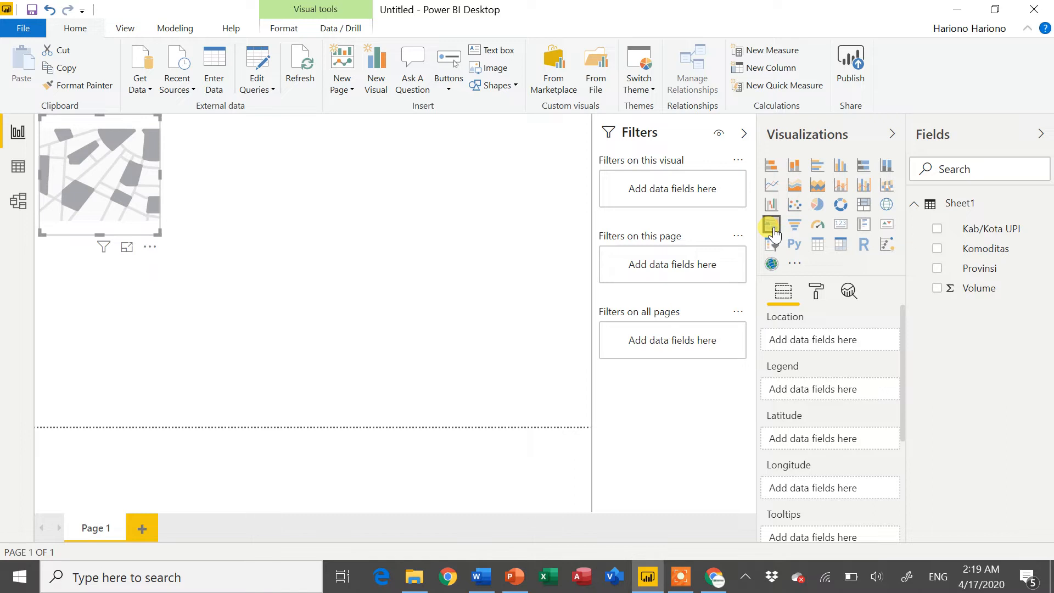
click(937, 230)
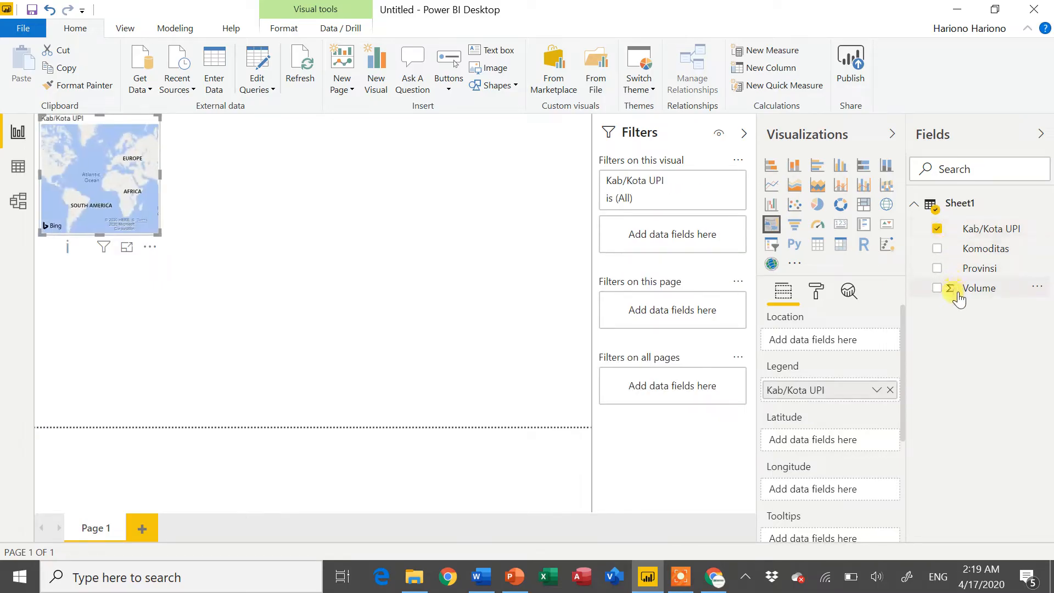
click(937, 288)
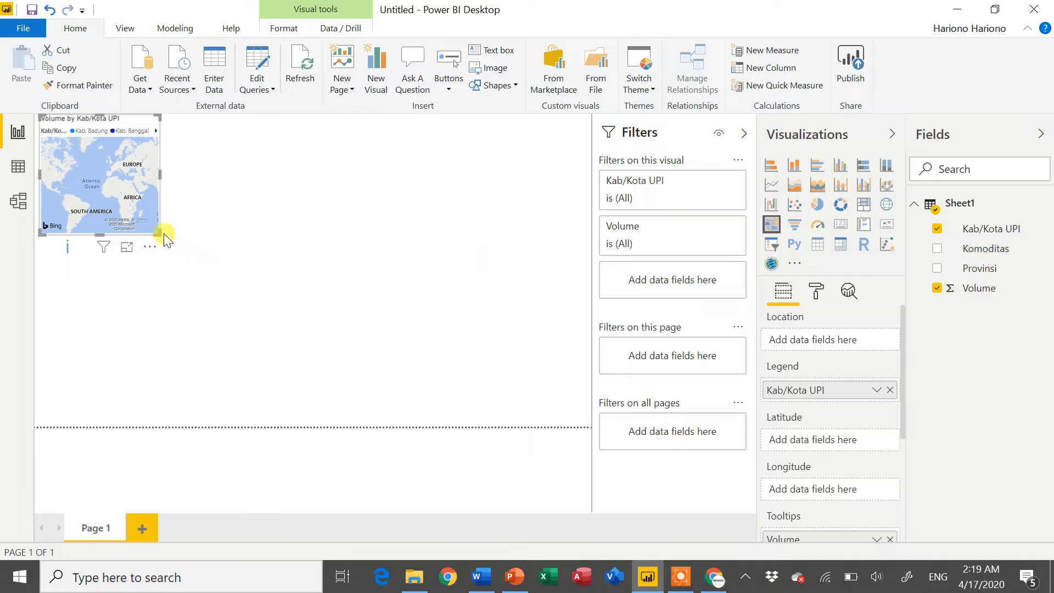
Step: Enlarge the filled map to most of the page and move Kab/Kota UPI from Legend to Location
drag(158, 231, 537, 390)
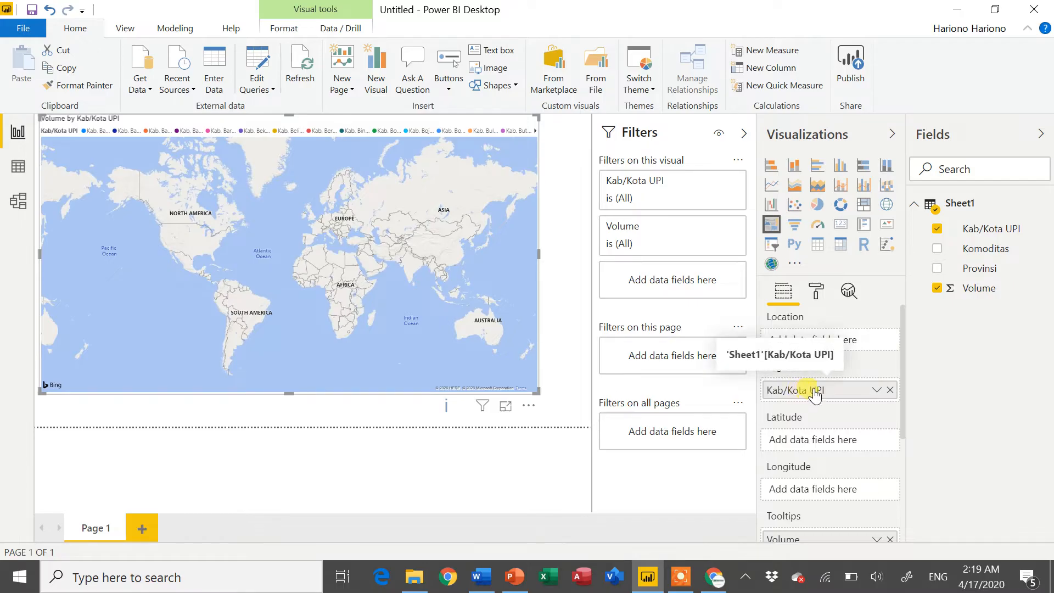
drag(807, 390, 818, 341)
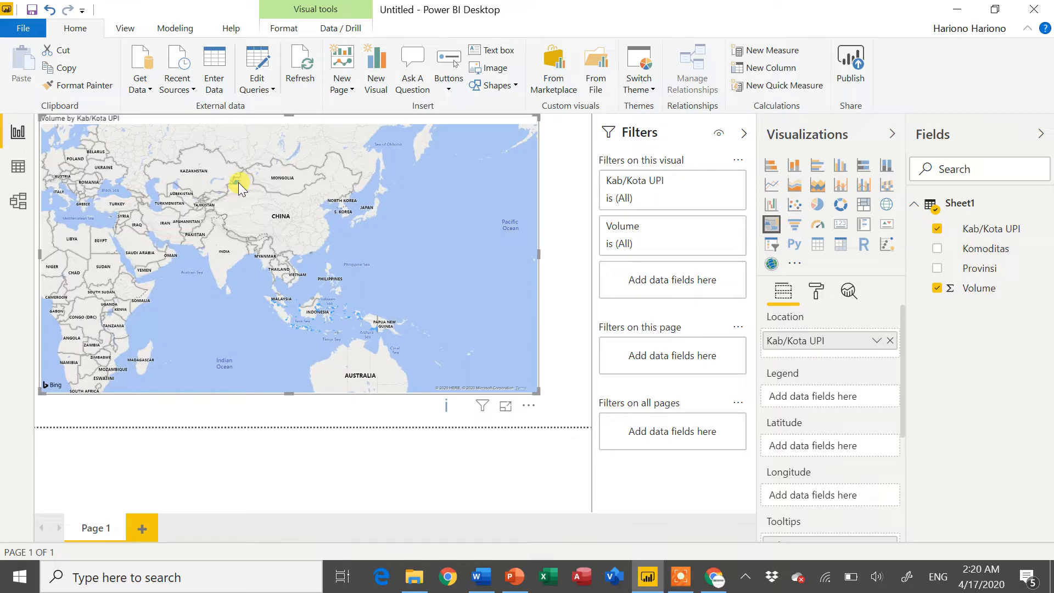
mouse_move(236, 183)
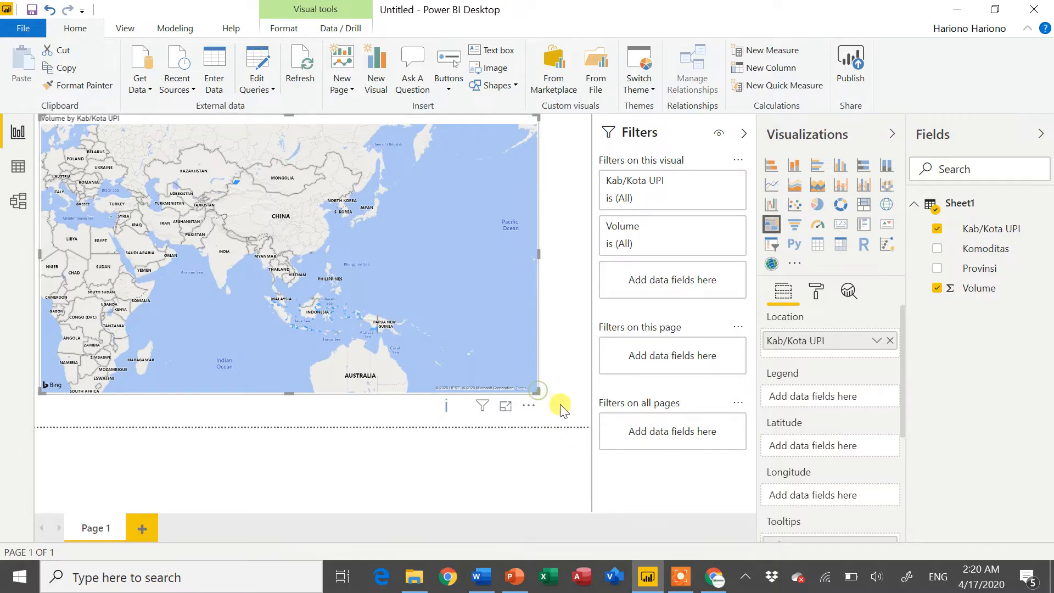
Step: Reselect the filled map and enlarge it slightly further toward the lower-right corner of the report page
click(577, 412)
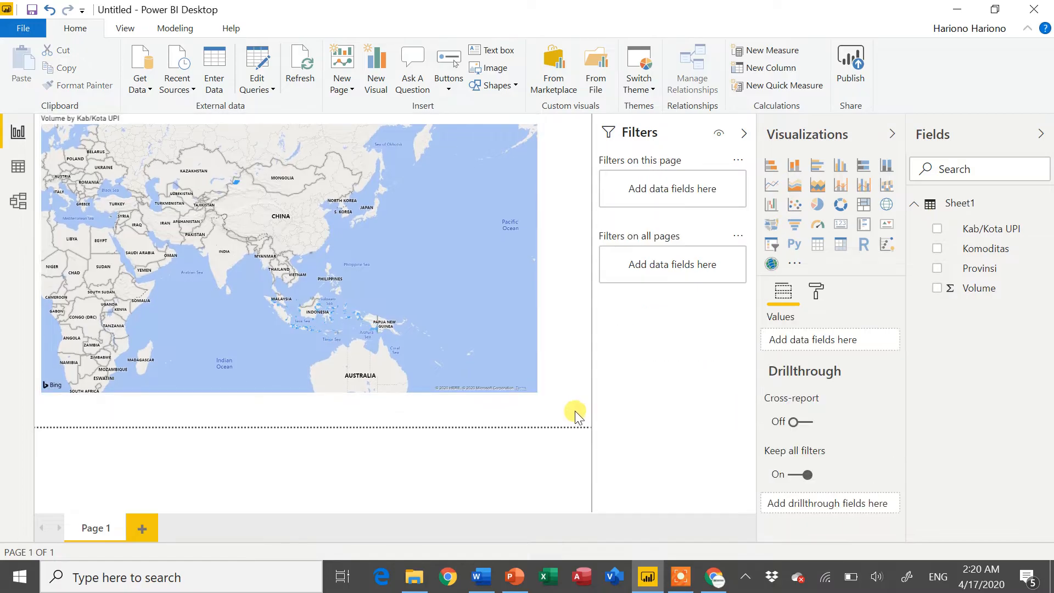
click(533, 387)
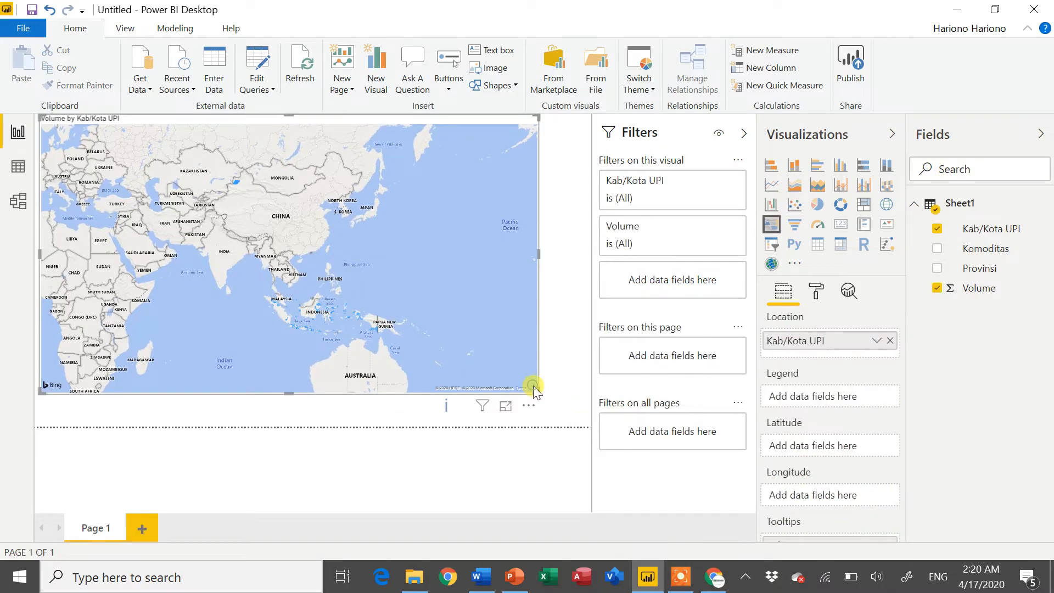
drag(533, 388, 570, 413)
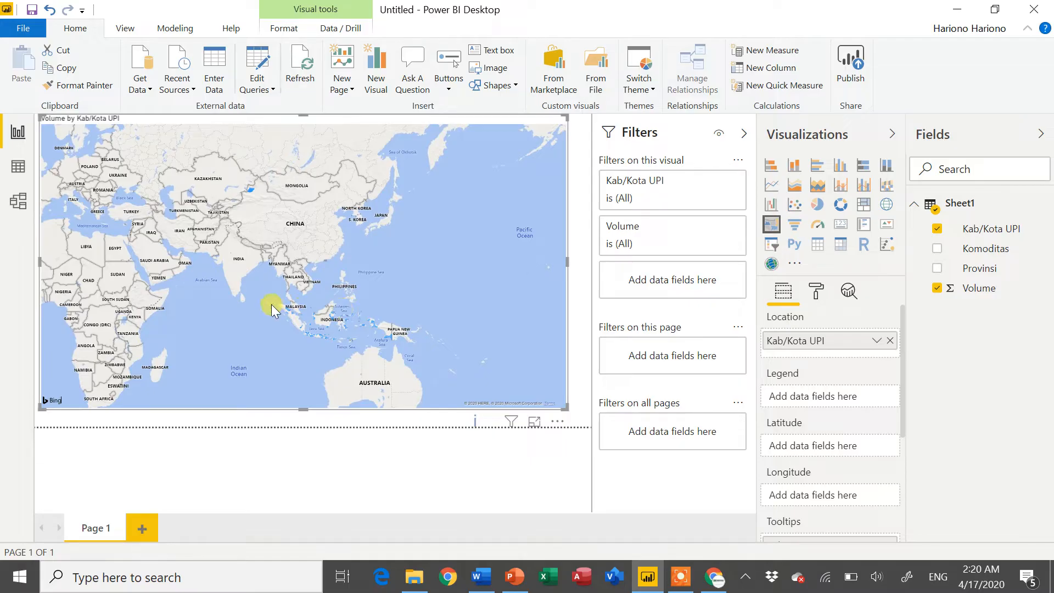
Step: Add a new calculated column to the Sheet1 table in Data view and name it Kab/Kota Detail
click(18, 169)
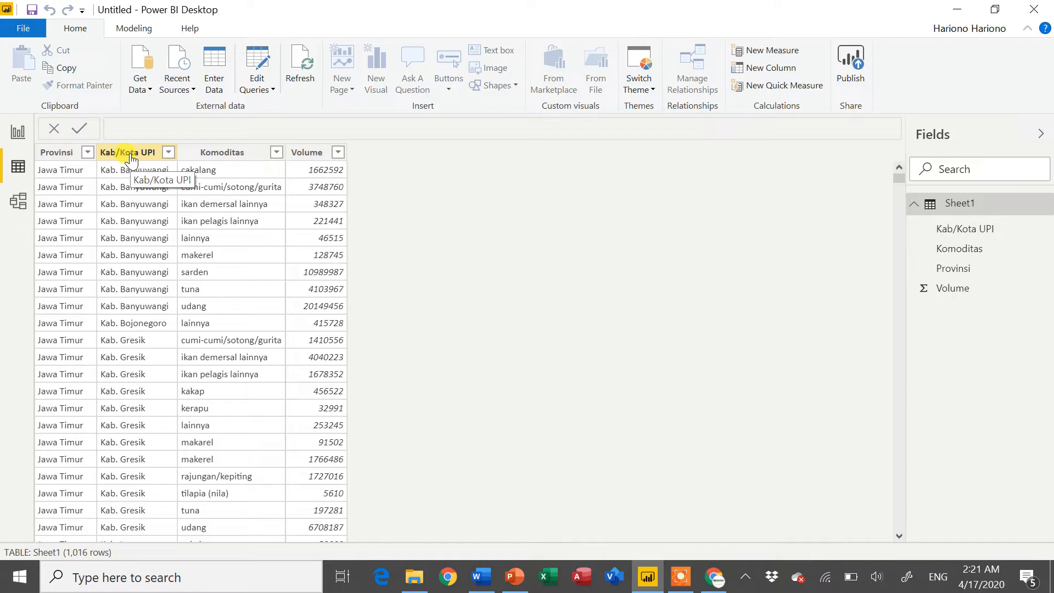
click(147, 34)
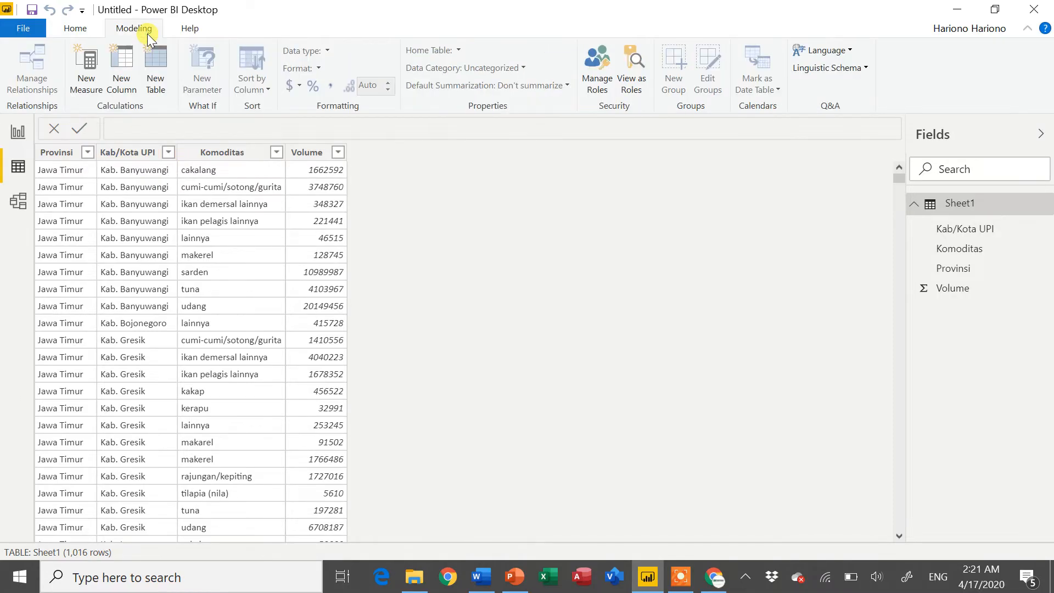
click(126, 88)
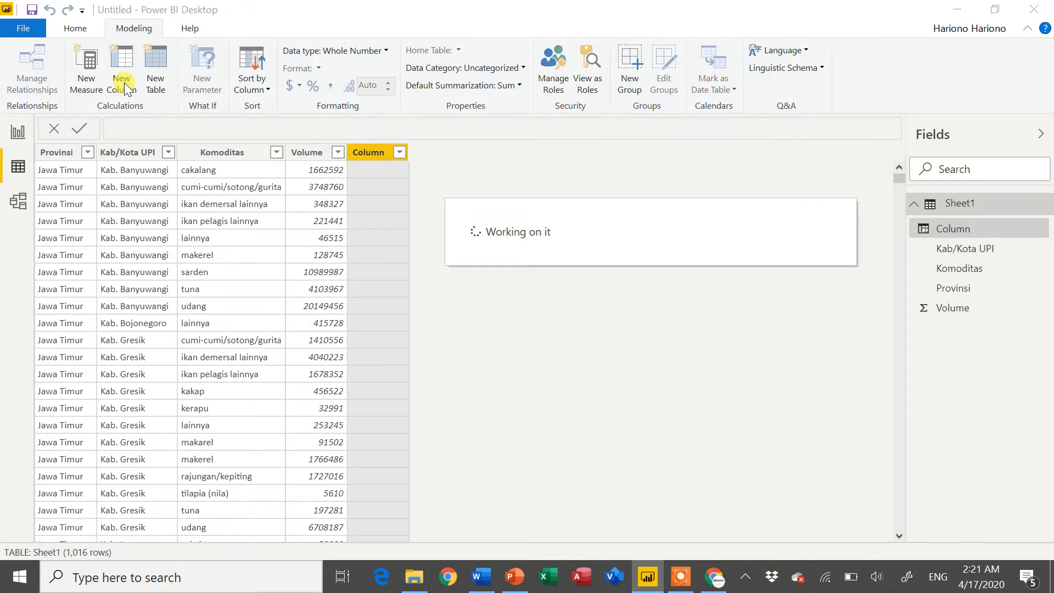
click(151, 128)
key(ctrl+shift+Left)
text(Kab/Kota Detail =)
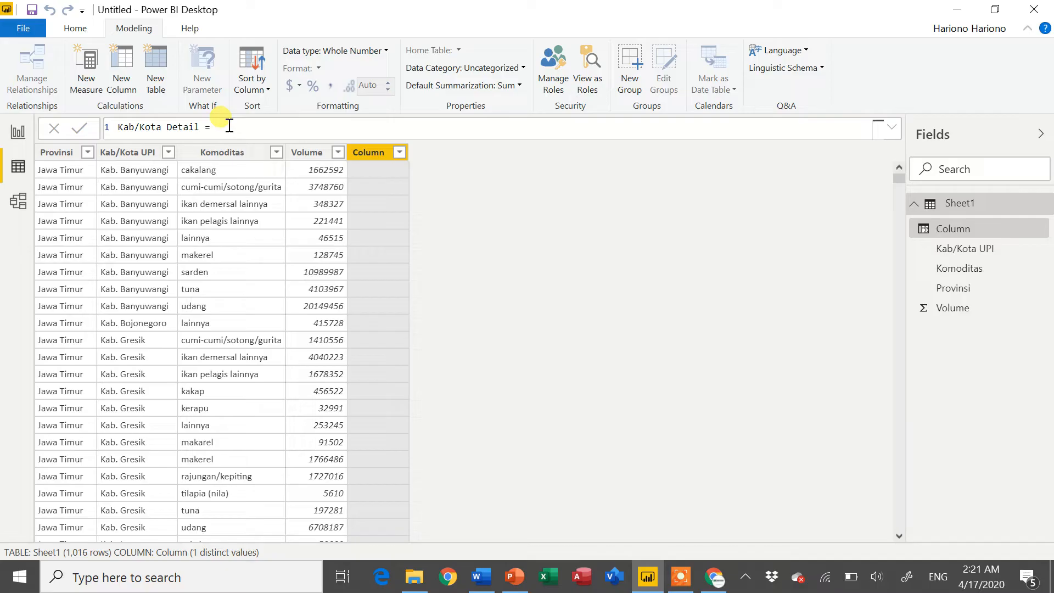
Step: Complete the Kab/Kota Detail formula as Sheet1[Kab/Kota UPI]&", "&Sheet1[Provinsi]&", Indonesia" and look through the resulting rows
text(Kab)
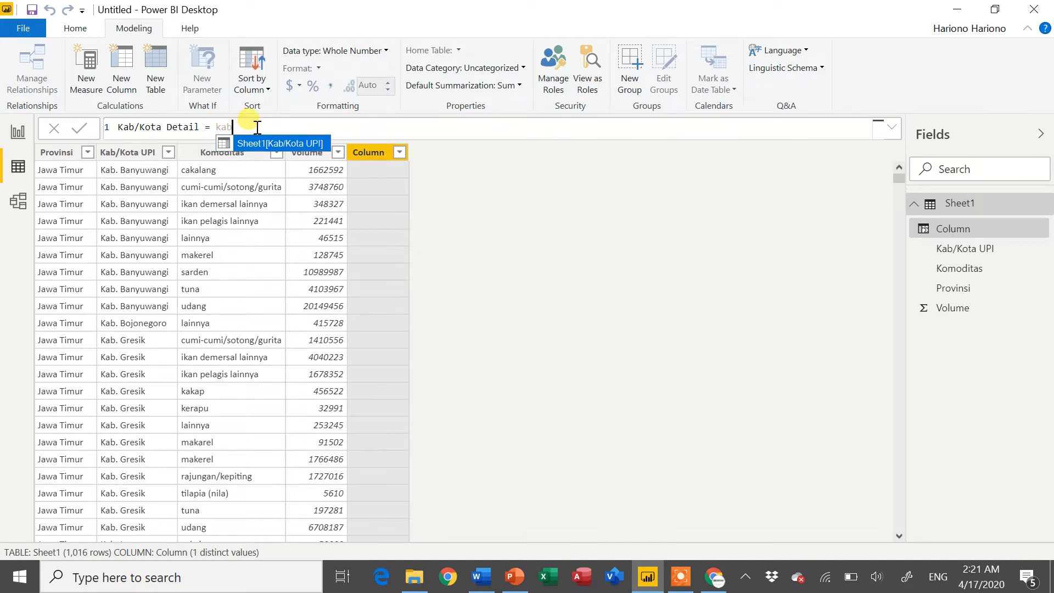
key(Tab)
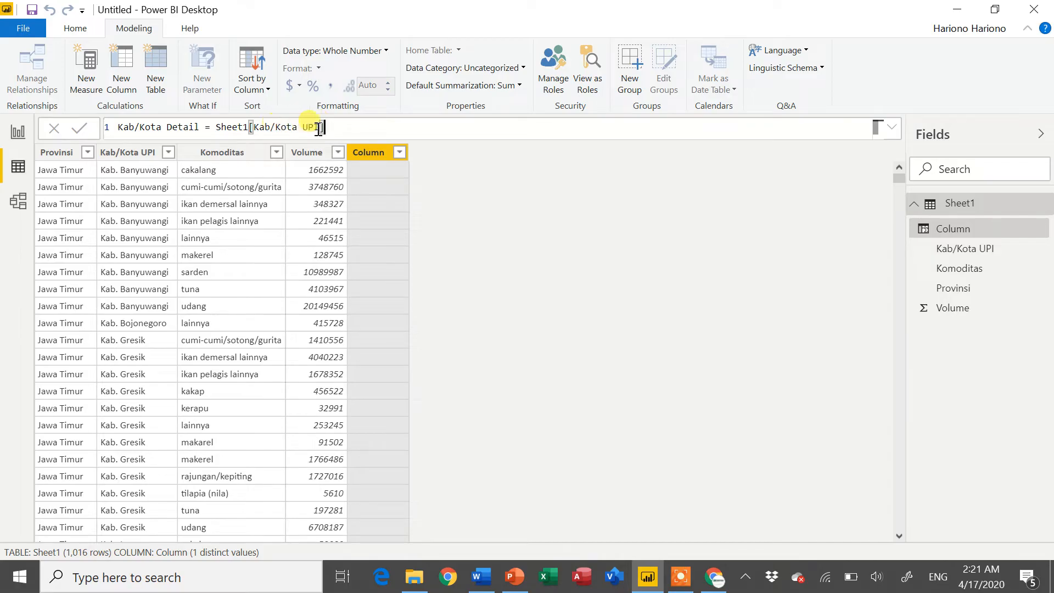
text(&", "&Pro)
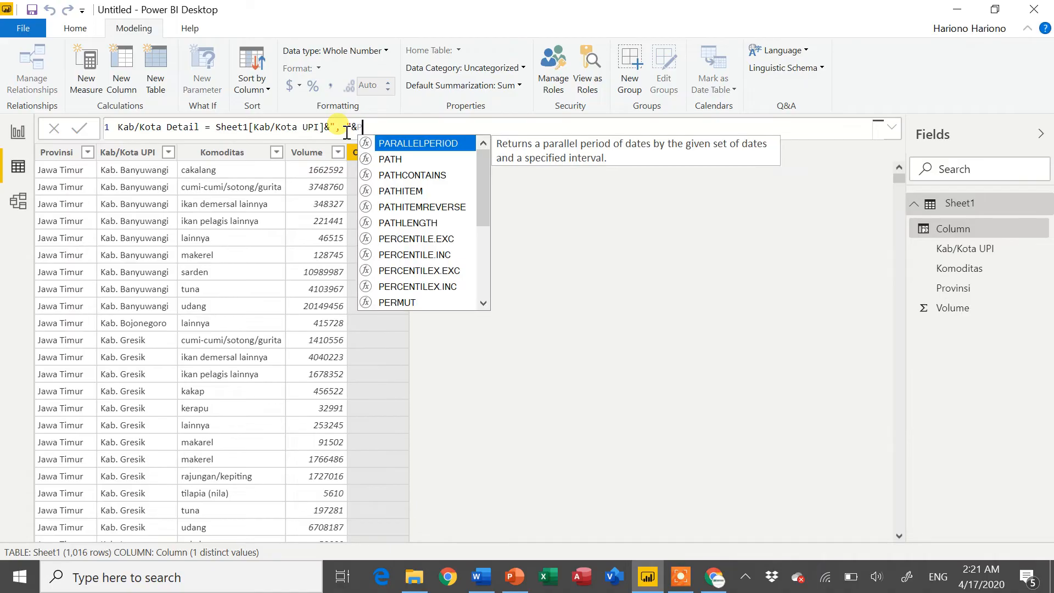
key(Down)
key(Down)
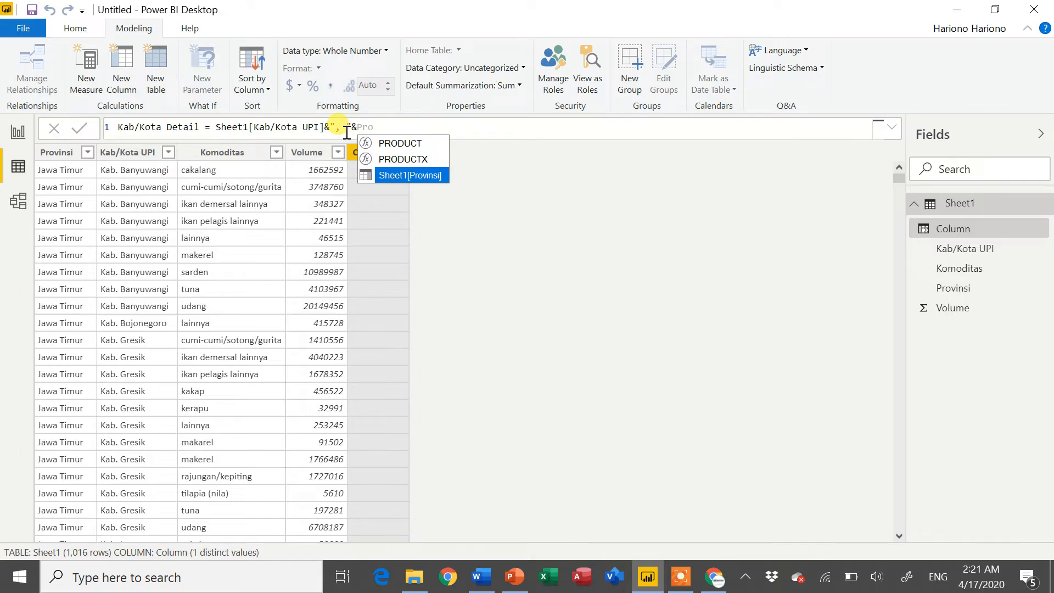
key(Tab)
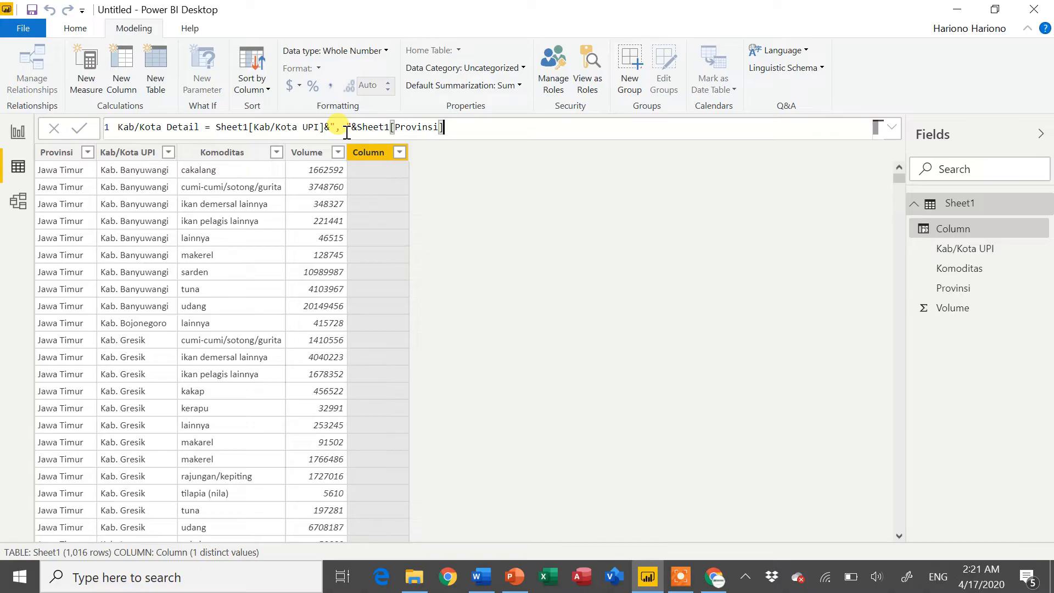
text(&", Indonesia)
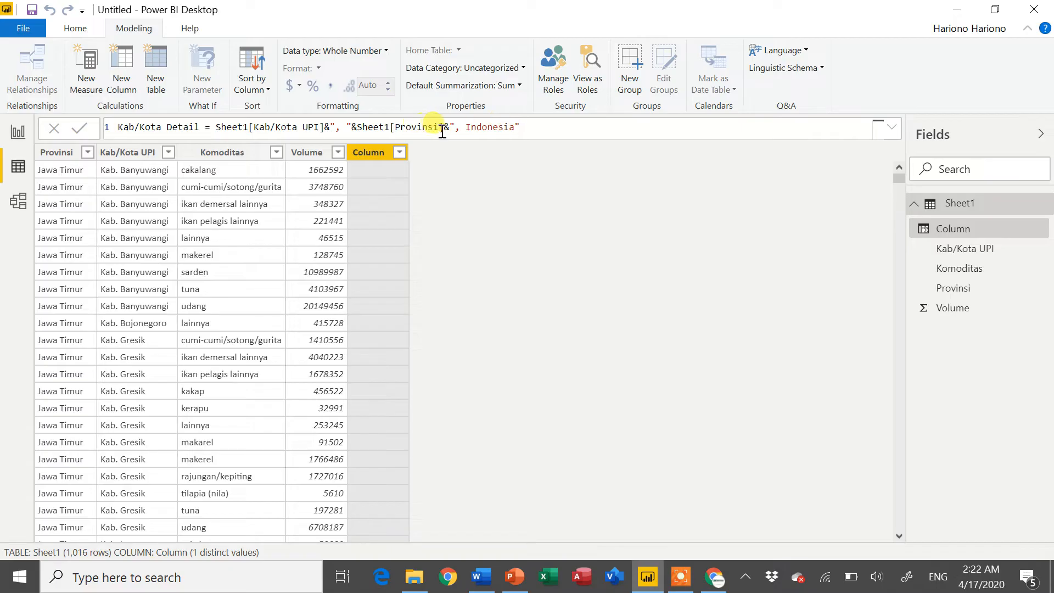
key(Return)
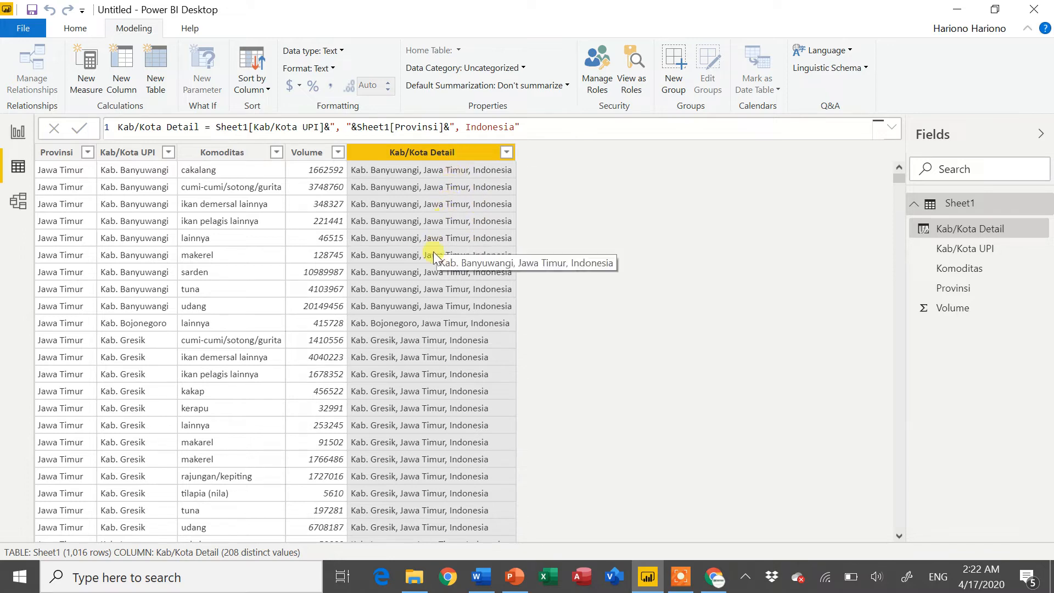
scroll(432, 271, down, 4)
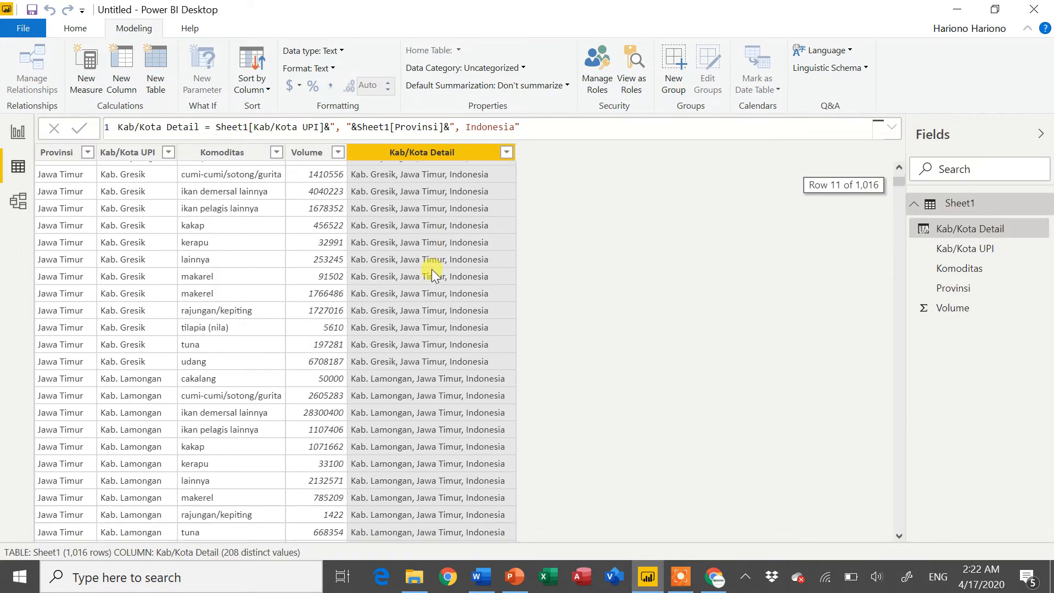
scroll(432, 271, up, 4)
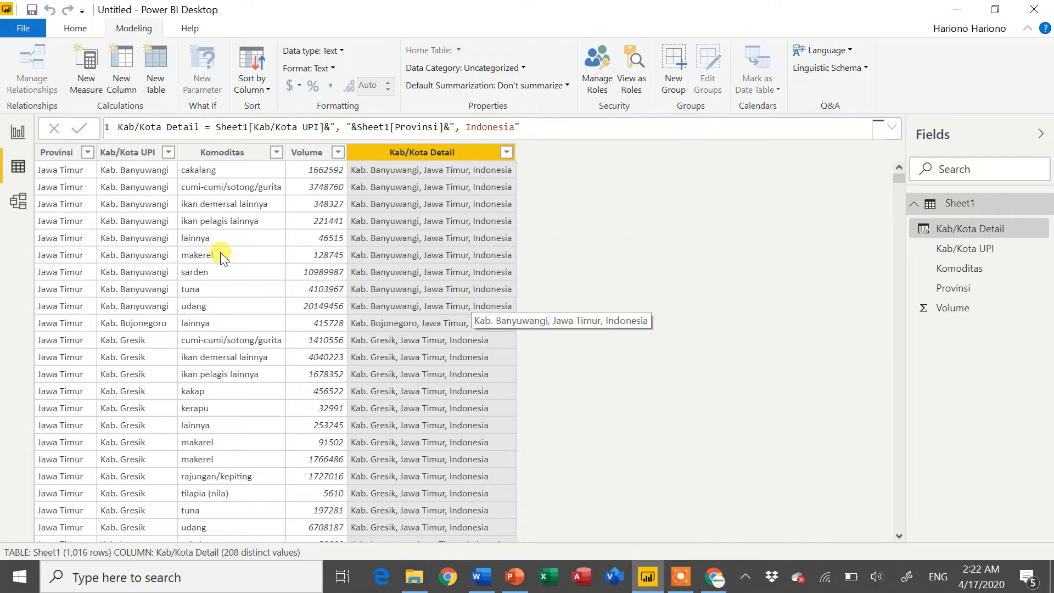
Step: Replace Kab/Kota UPI with Kab/Kota Detail as the filled map's Location in the Report view and check the plotted areas
click(23, 133)
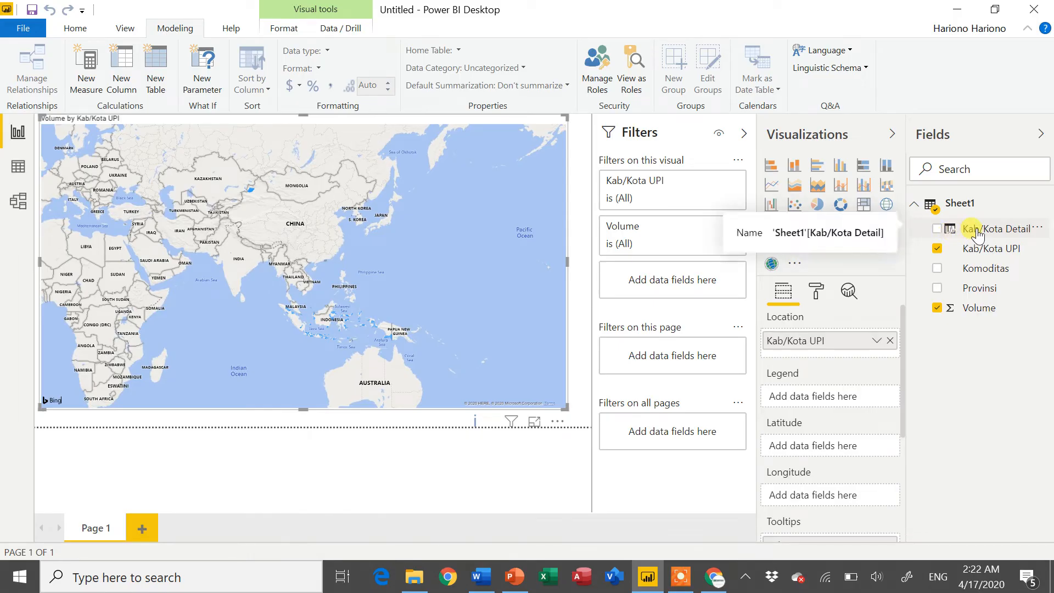
click(890, 341)
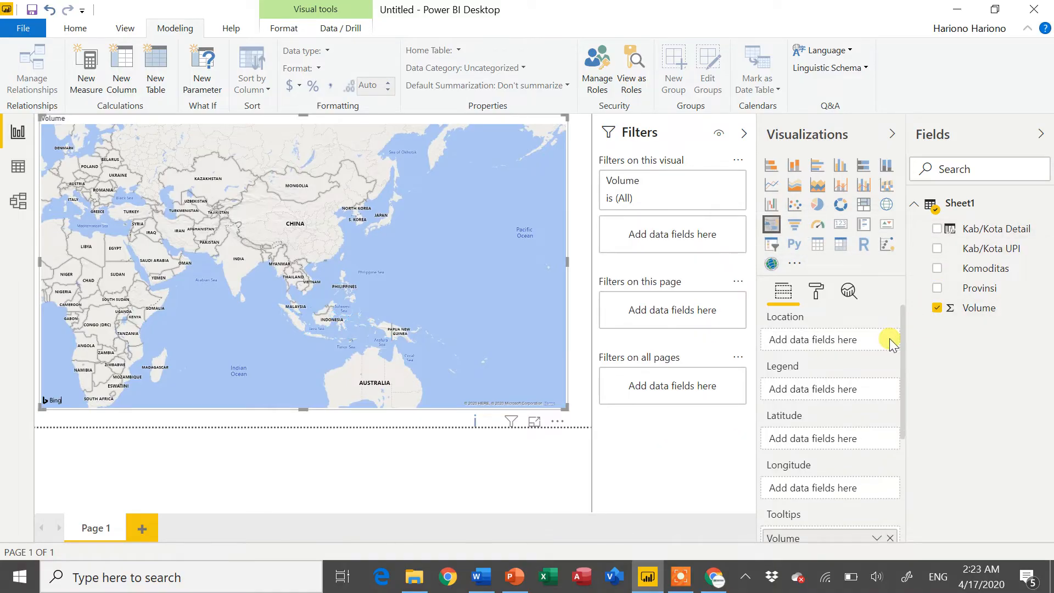
drag(970, 229, 856, 347)
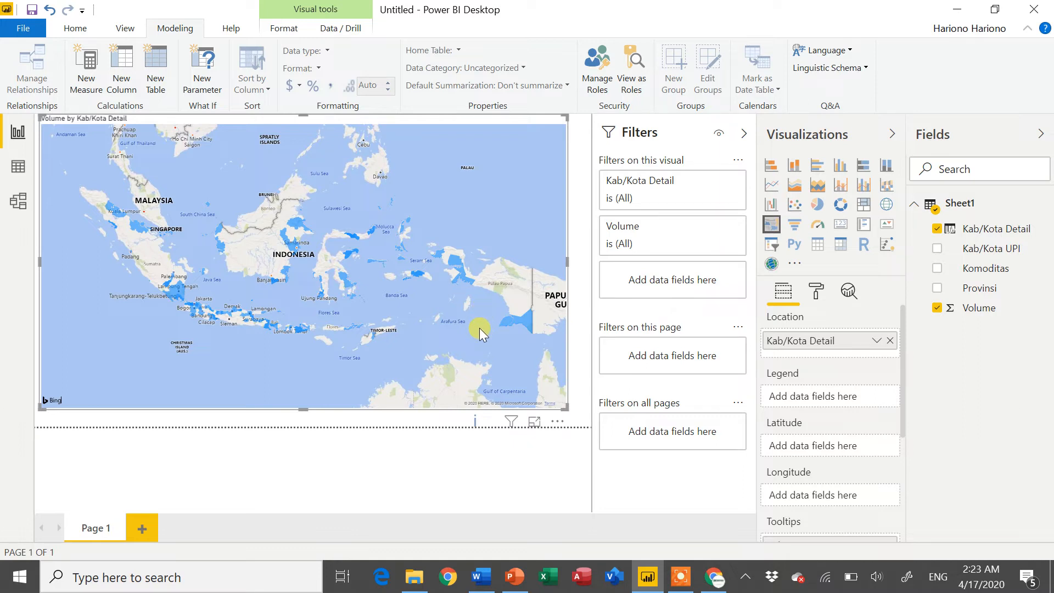
click(220, 251)
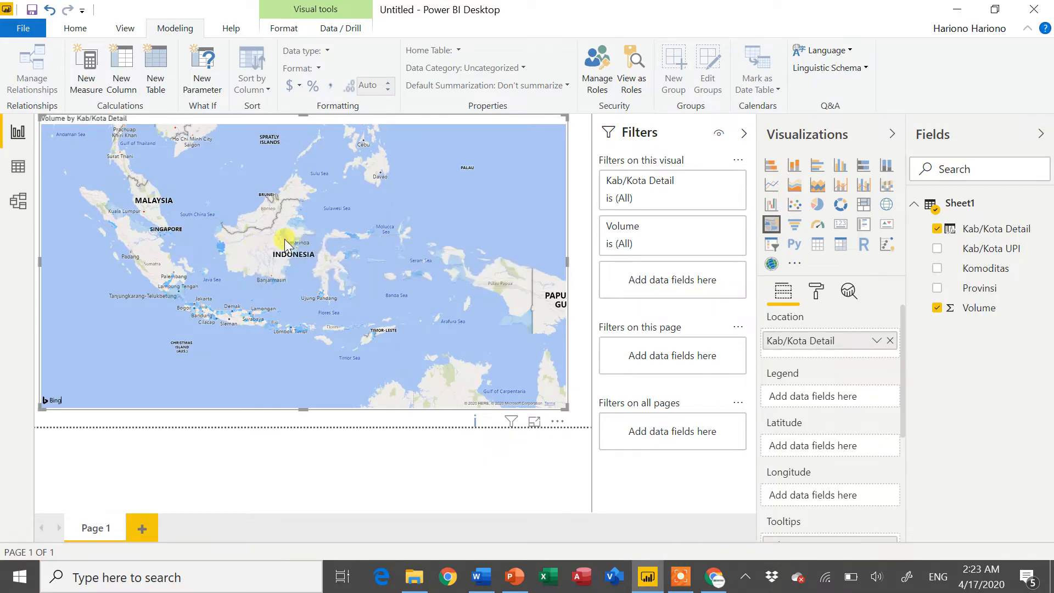
mouse_move(304, 231)
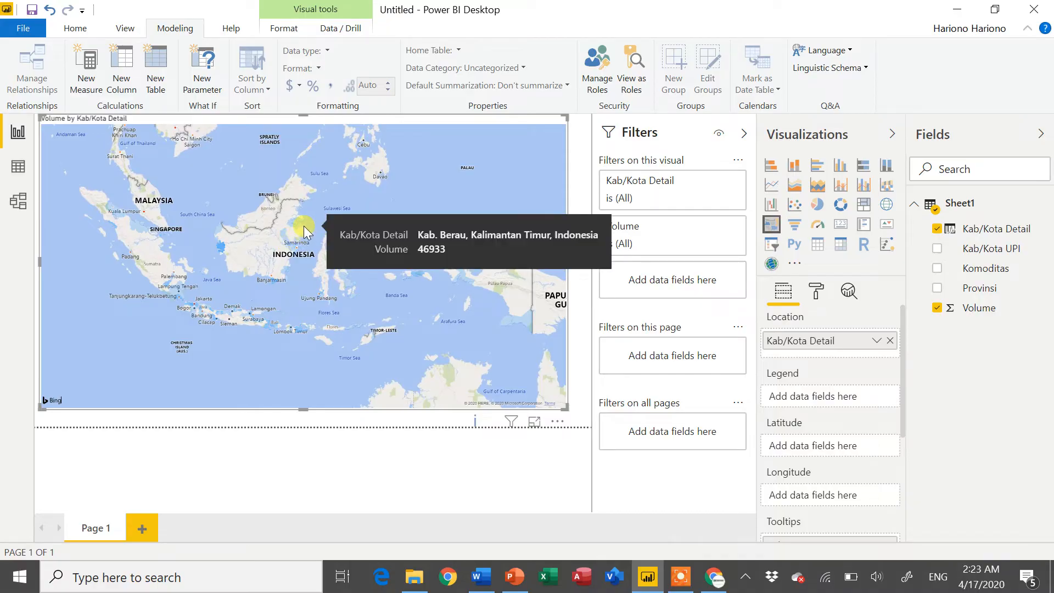
click(335, 385)
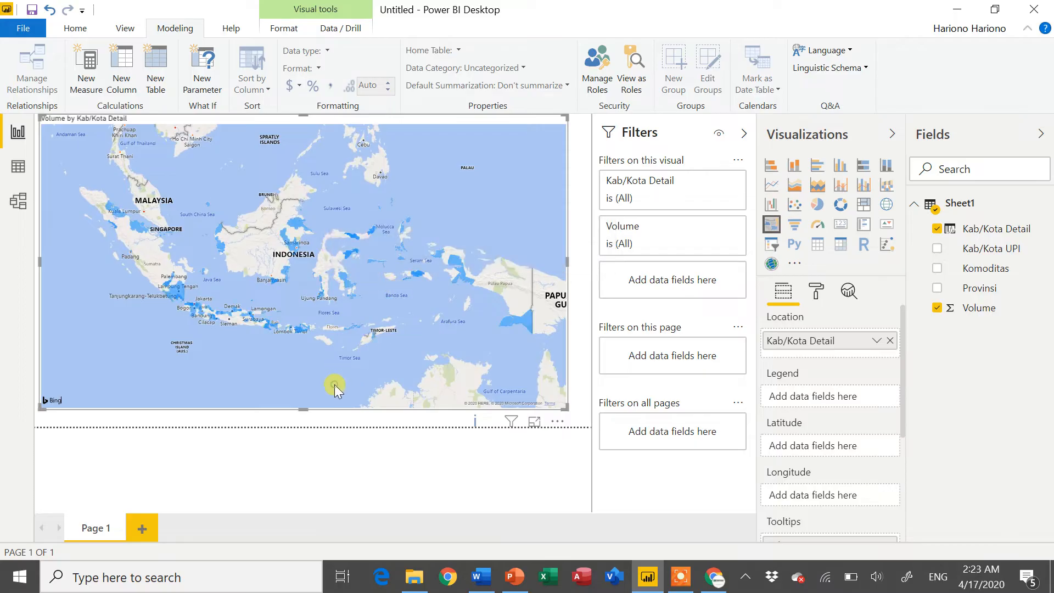
Step: Shrink the filled map from its lower-left corner and move Volume from Tooltips to Legend
drag(40, 408, 158, 380)
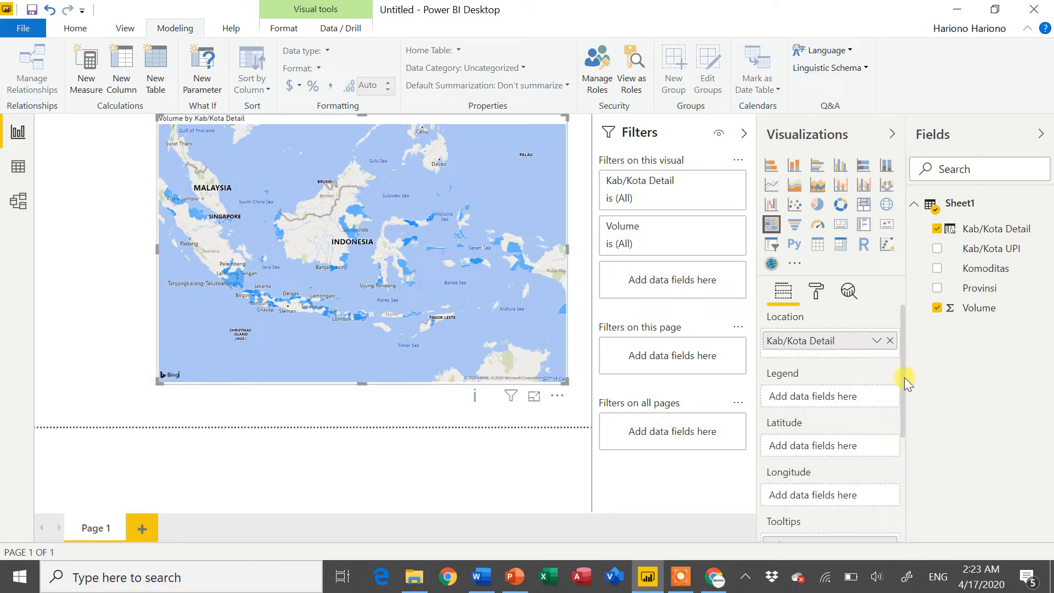
drag(904, 378, 906, 413)
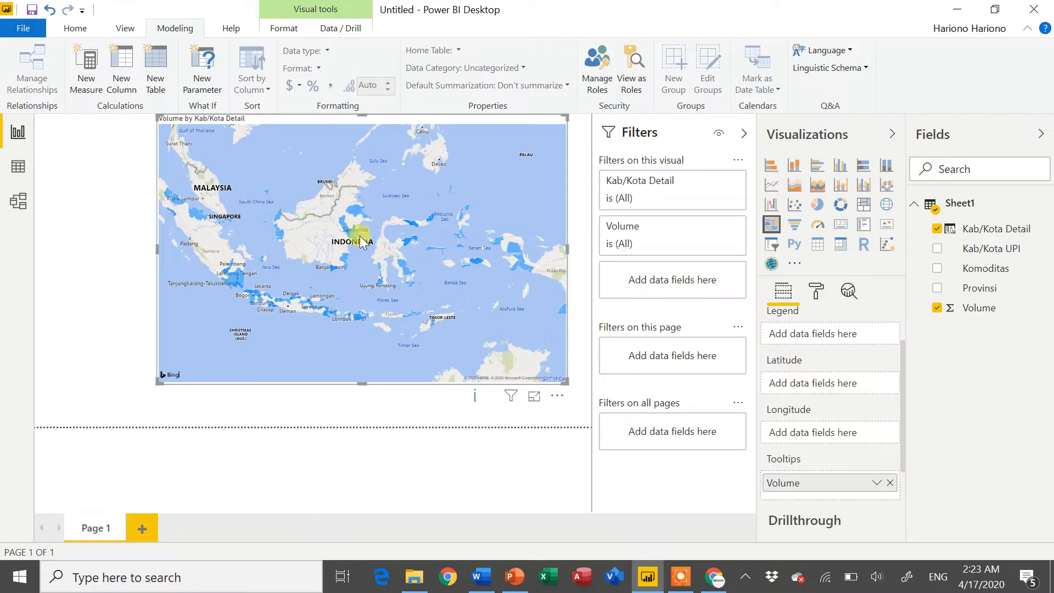
mouse_move(352, 214)
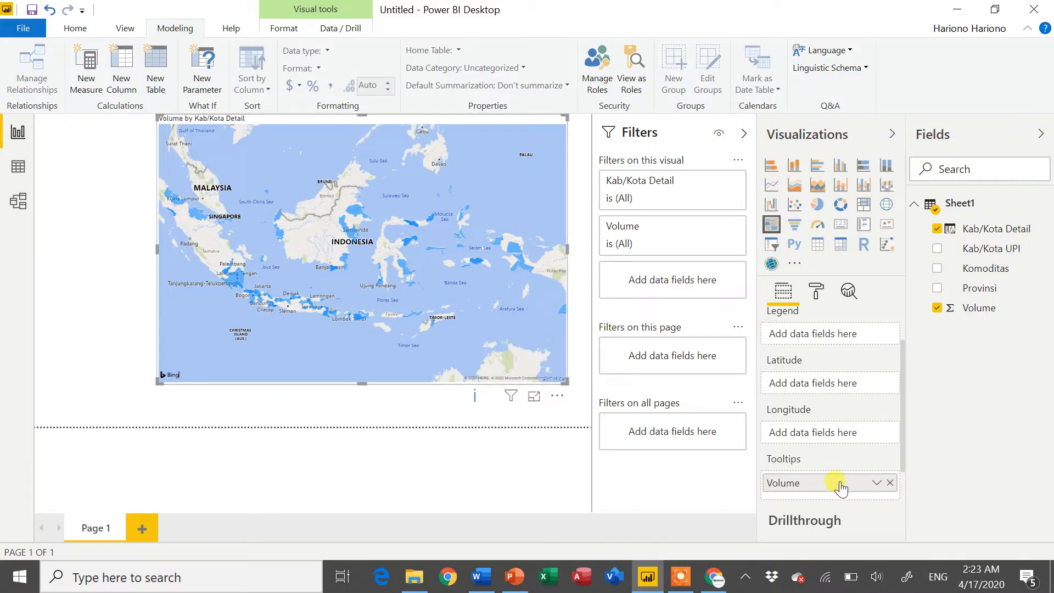
drag(839, 480, 849, 336)
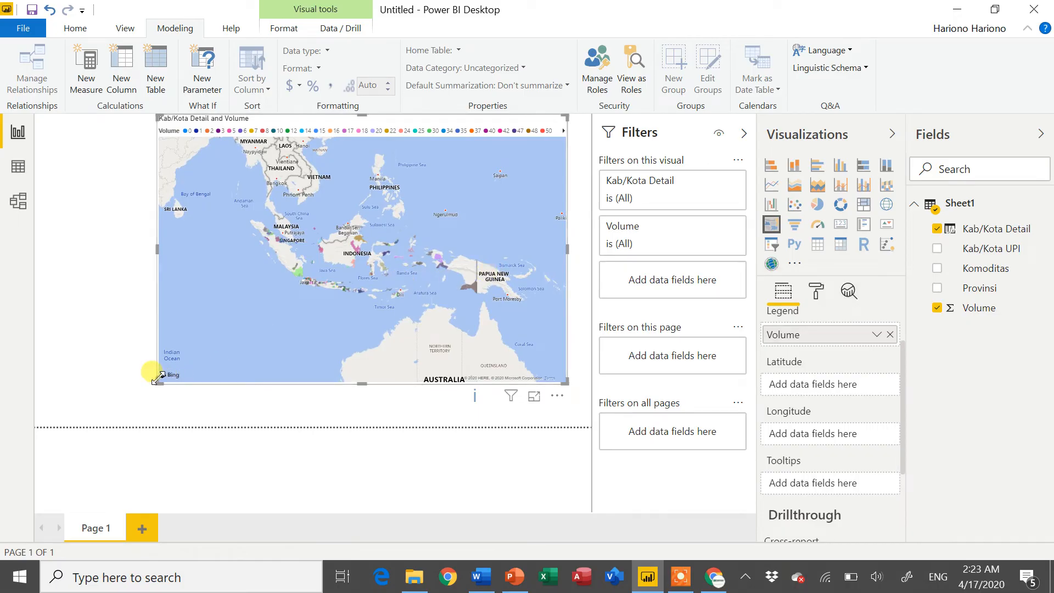
click(123, 407)
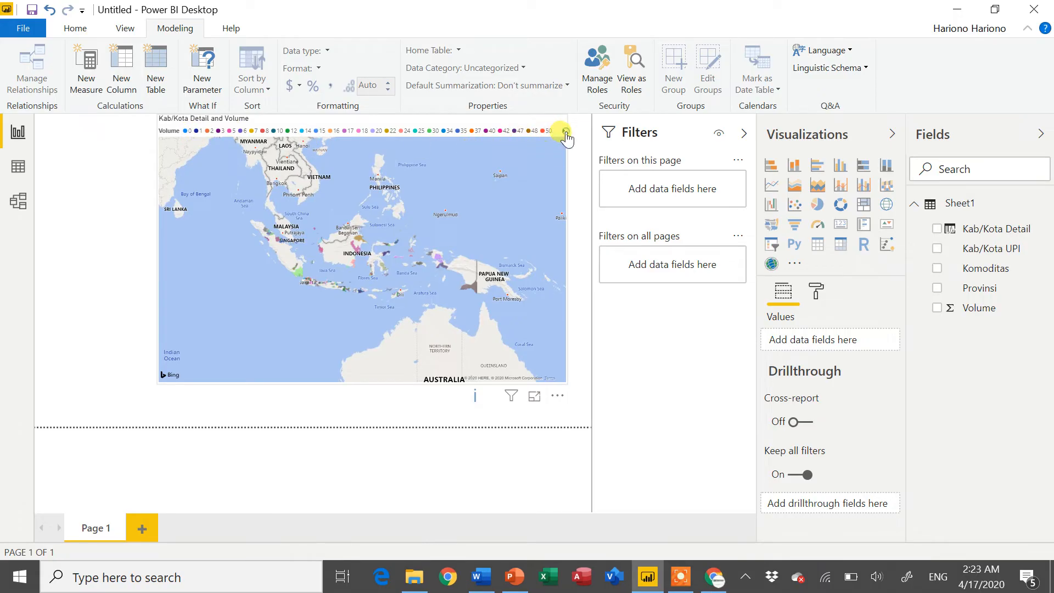
click(565, 131)
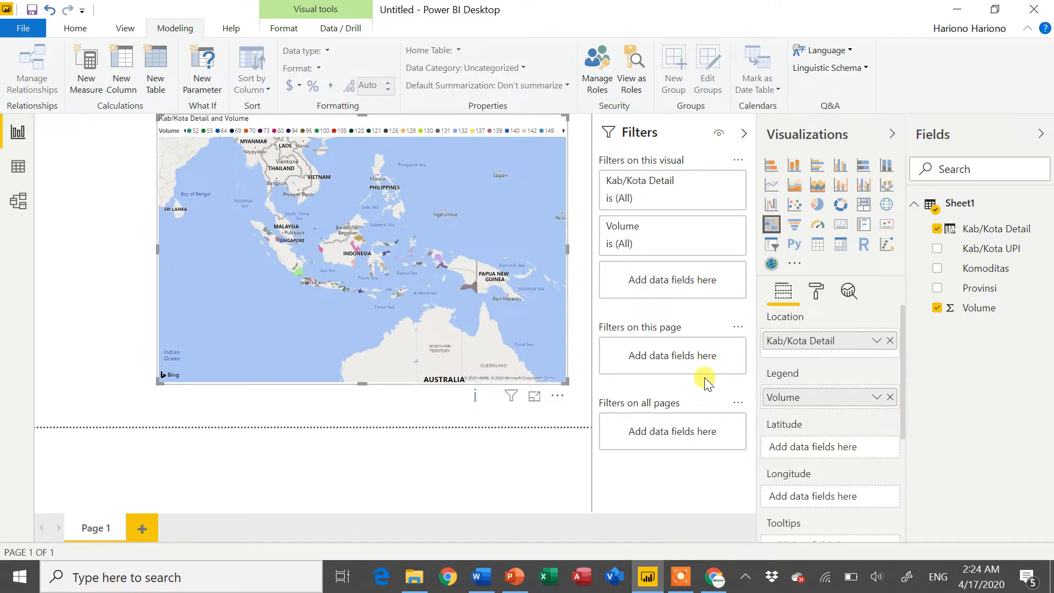
Step: Create a new group named Volume (bins) from the Volume legend field with a bin size of 100000
click(875, 398)
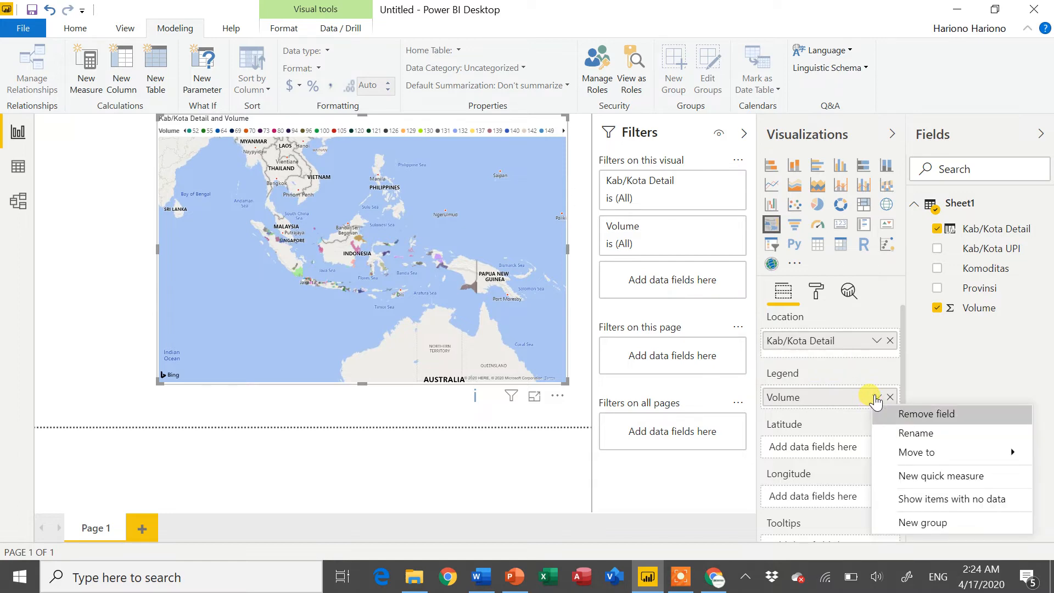
click(933, 522)
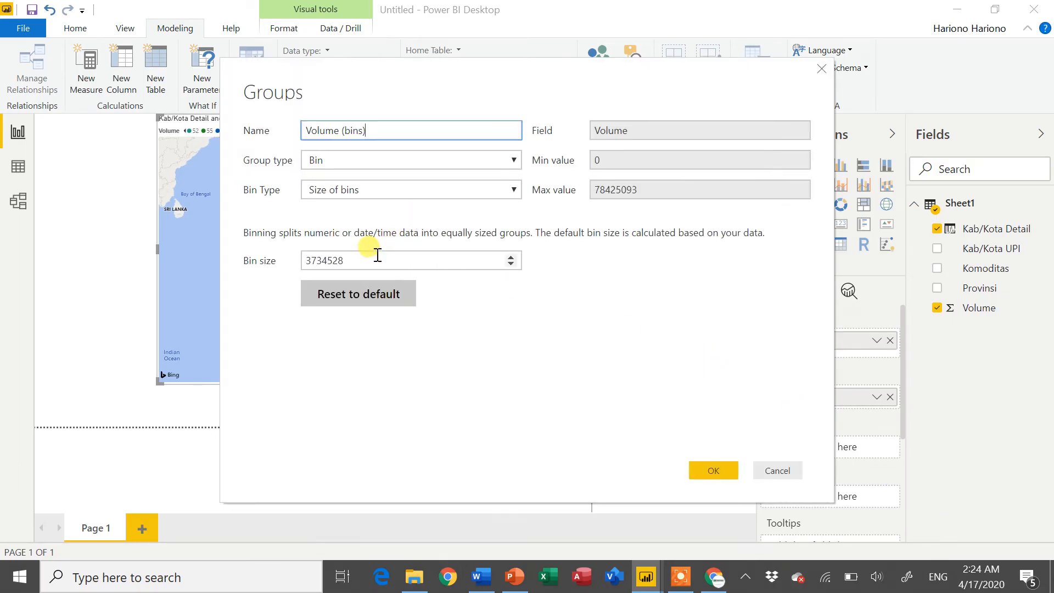
drag(482, 77, 681, 100)
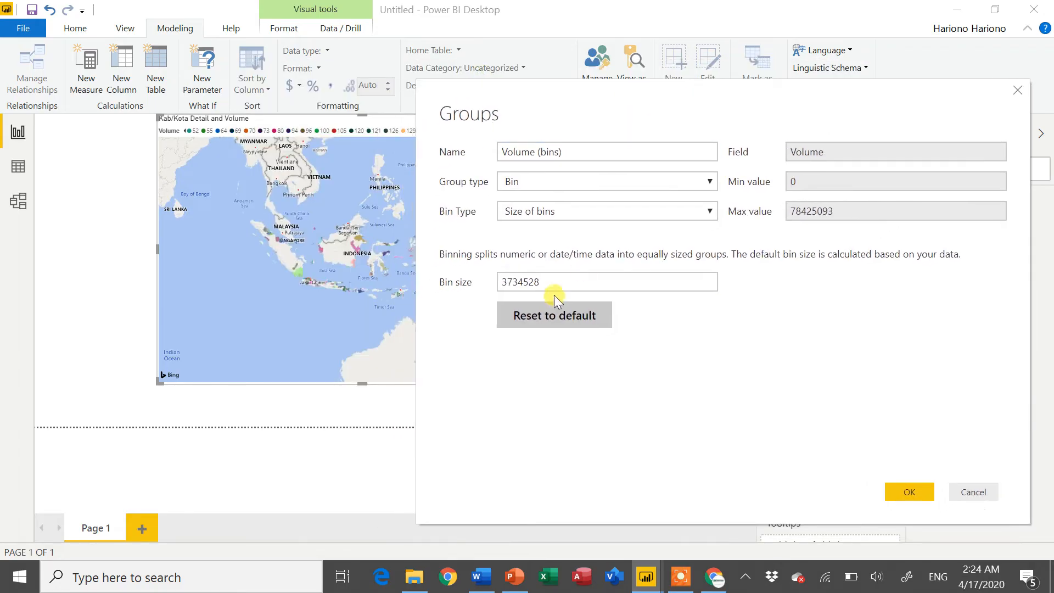
drag(555, 286, 428, 295)
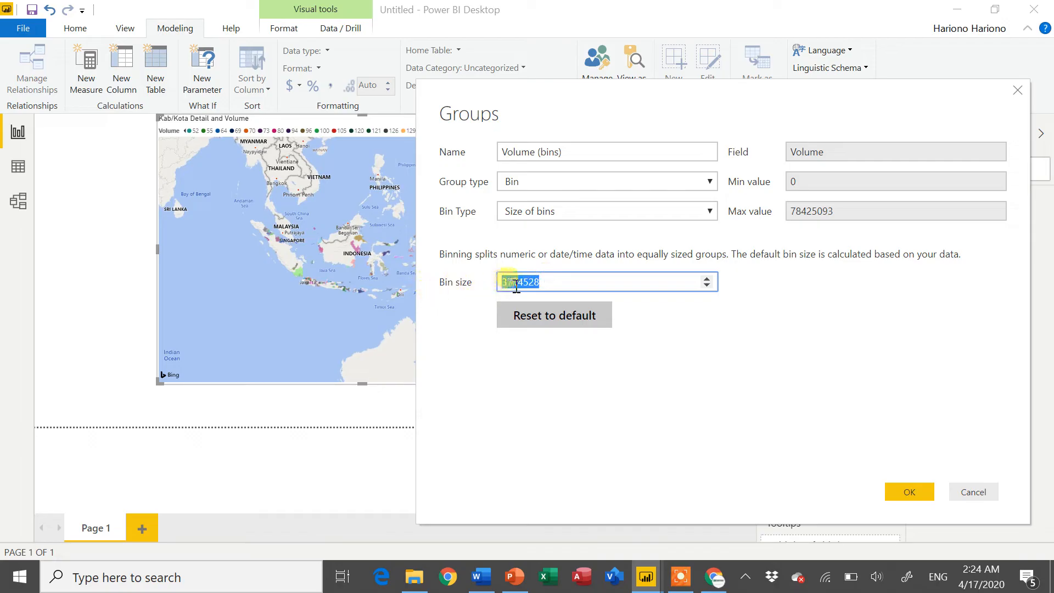
text(100000)
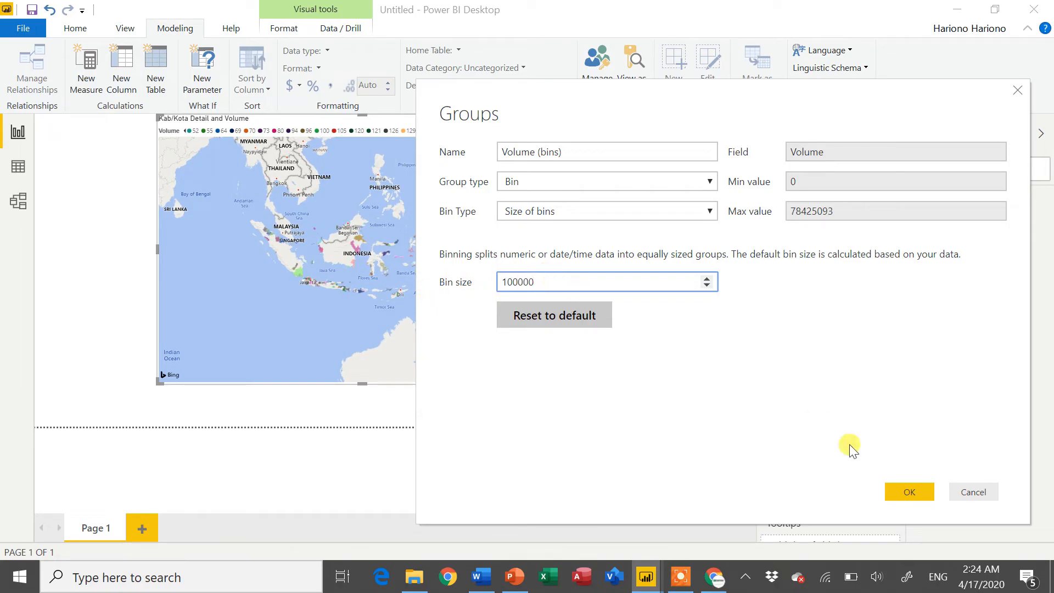
click(910, 491)
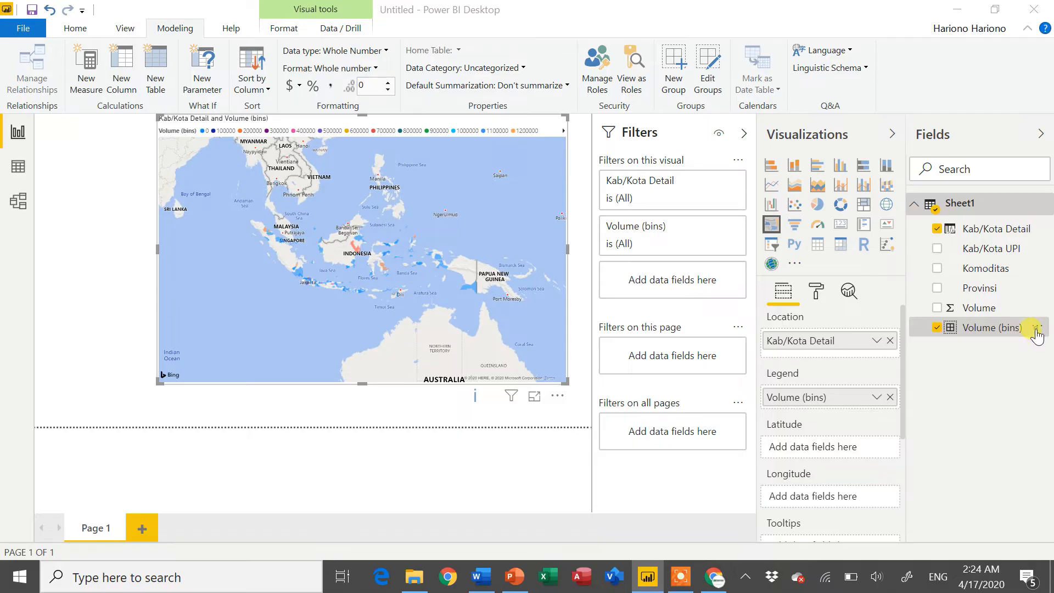
Step: Edit the Volume (bins) group and set its bin size to 1000000
click(1035, 329)
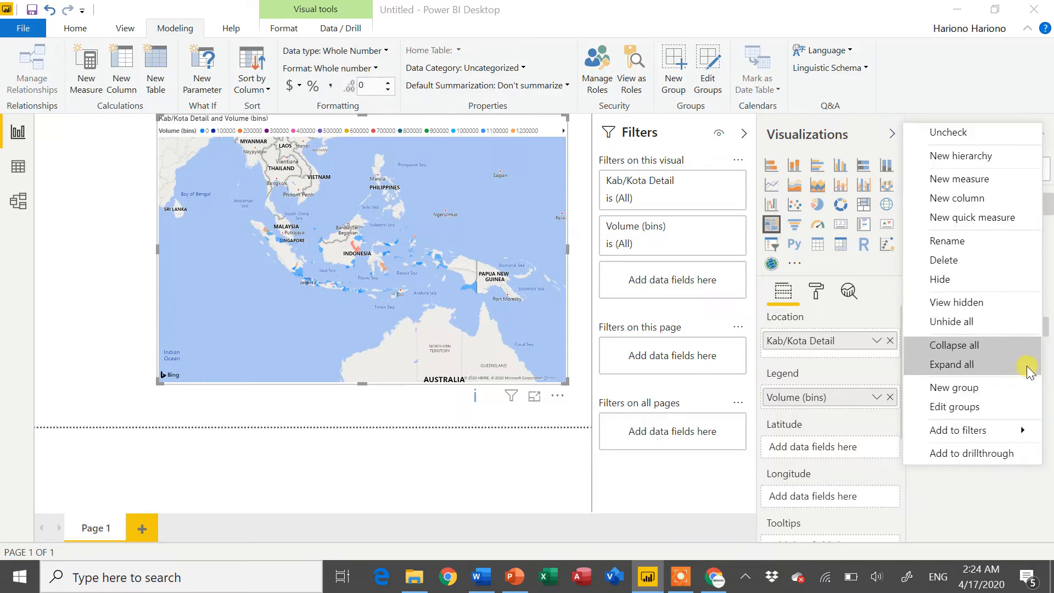
click(1012, 406)
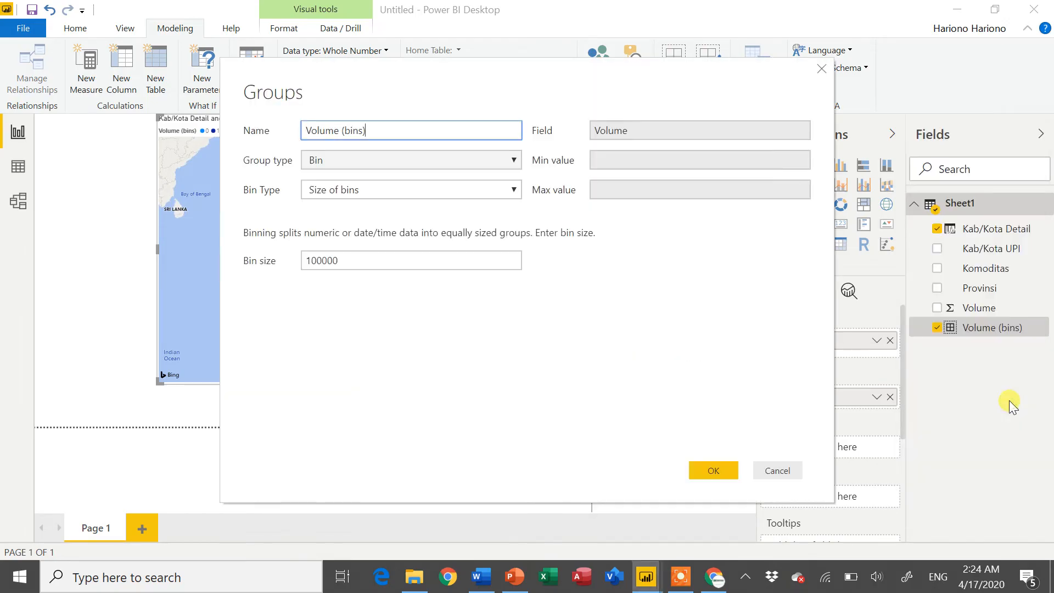
click(372, 261)
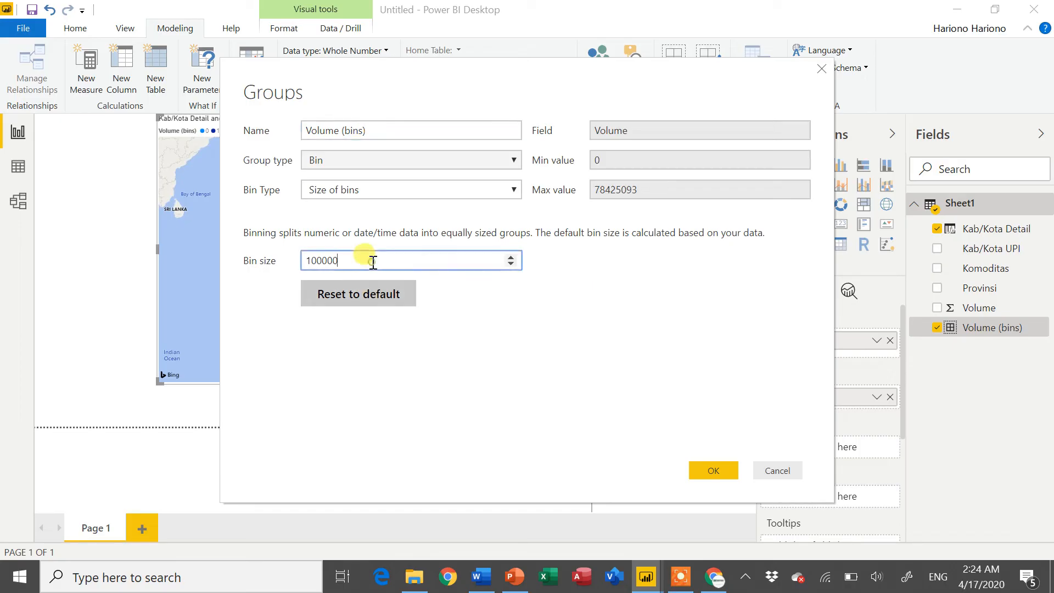
click(725, 473)
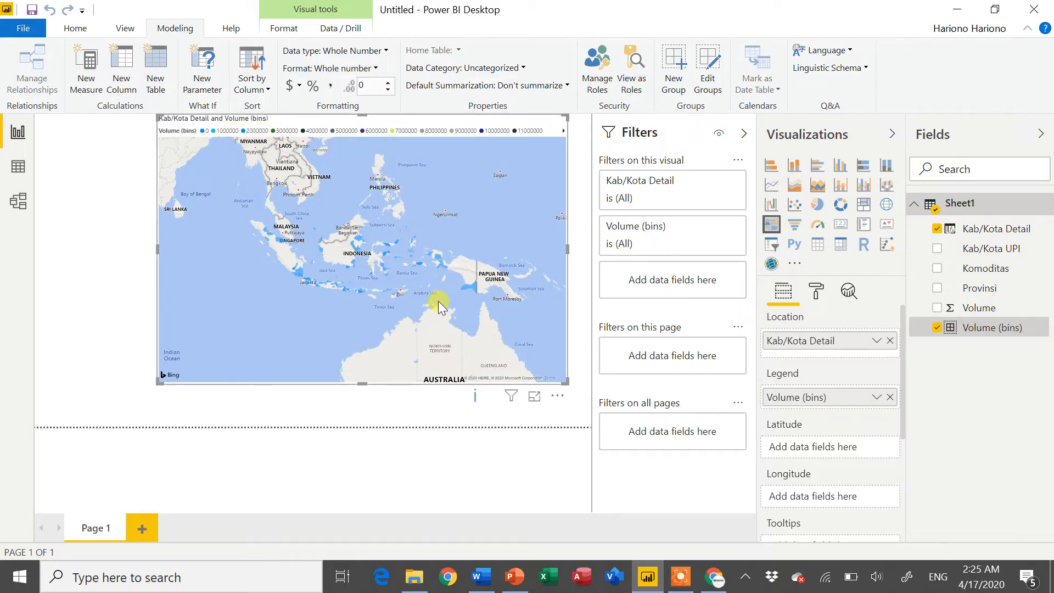
Step: Remove Volume (bins) from the filled map's legend and delete the Volume (bins) column from Sheet1
click(938, 328)
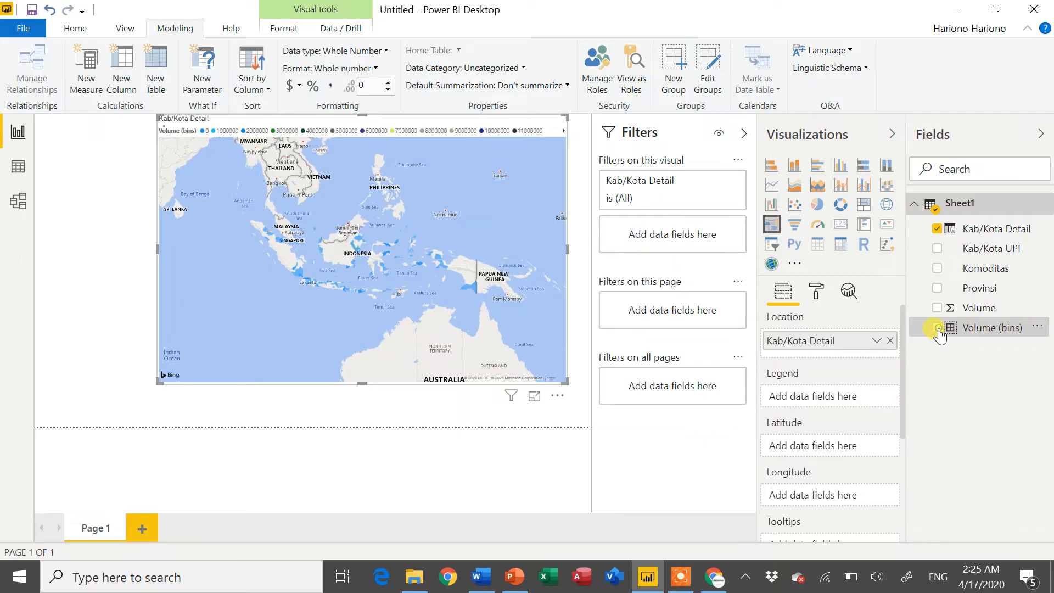
click(1037, 328)
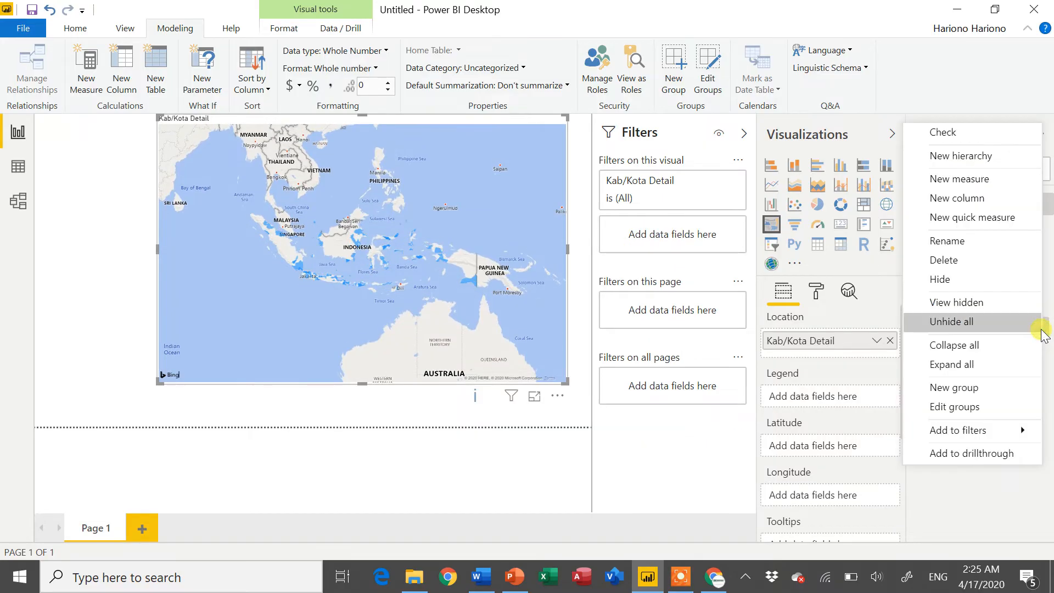
click(997, 258)
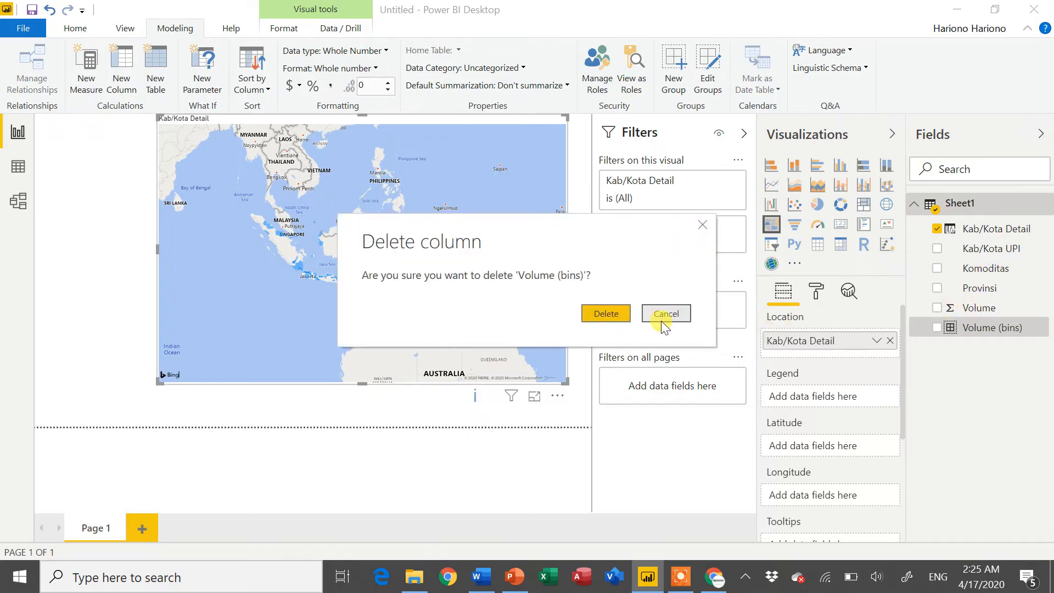
click(607, 318)
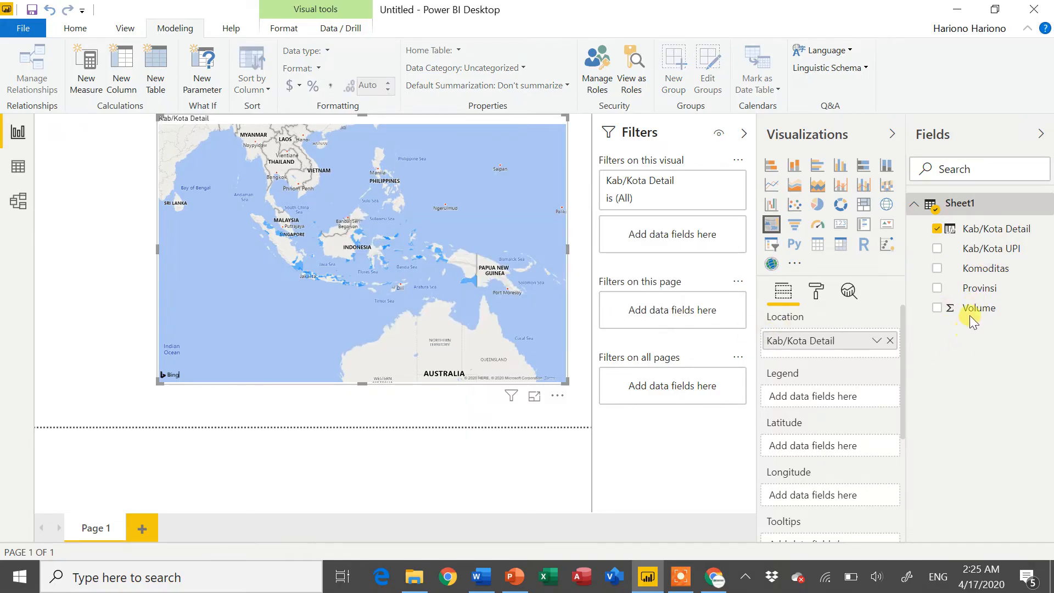
Step: Assign Volume as the filled map's Legend and extend the map's lower edge slightly downward
drag(976, 316, 841, 407)
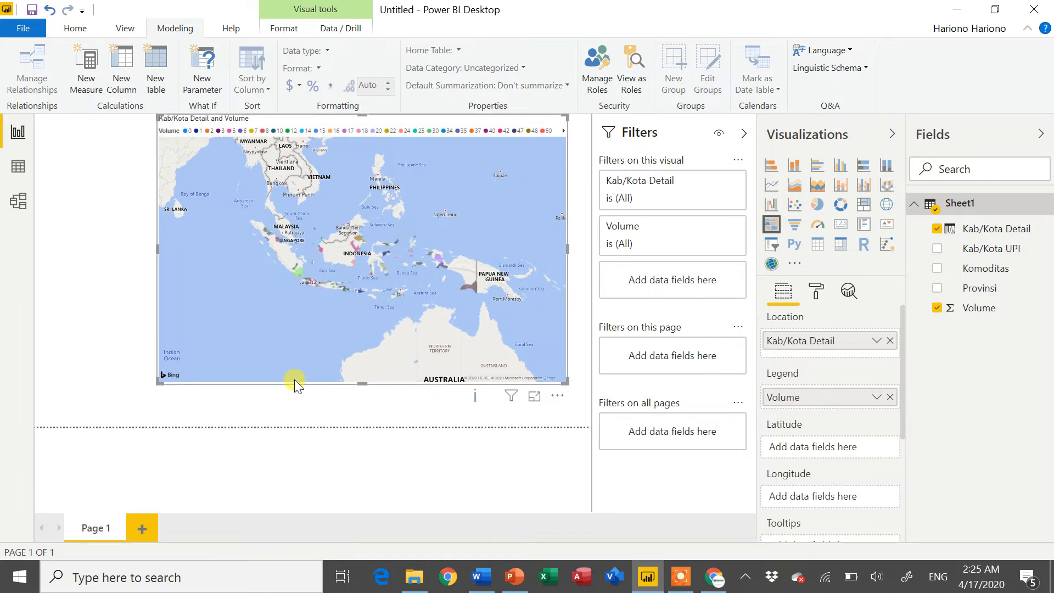
drag(360, 380, 367, 404)
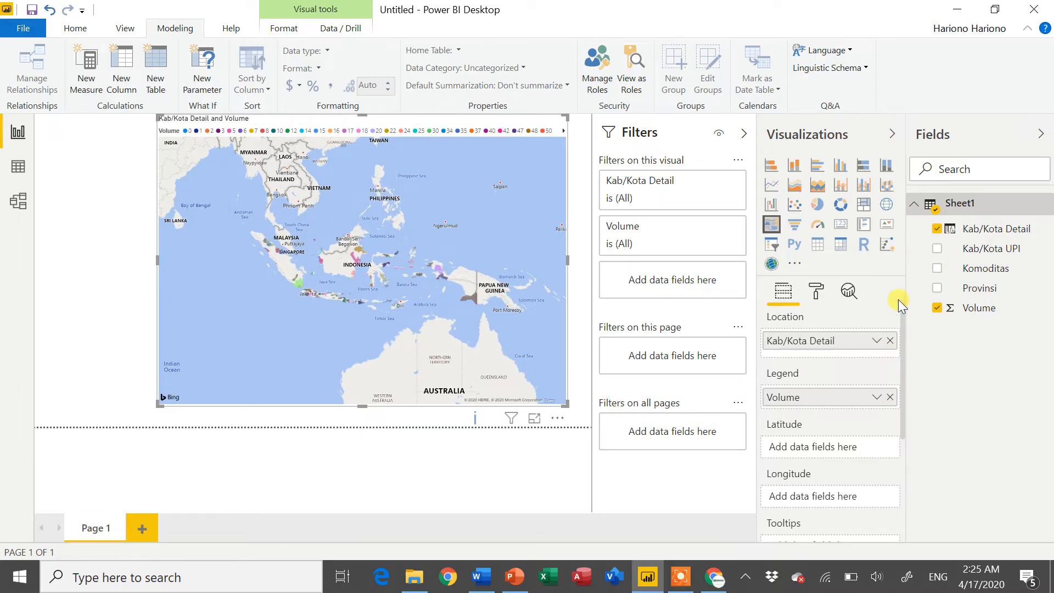
Step: Place a Provinsi table on the report page and narrow it to fit beside the filled map
click(94, 215)
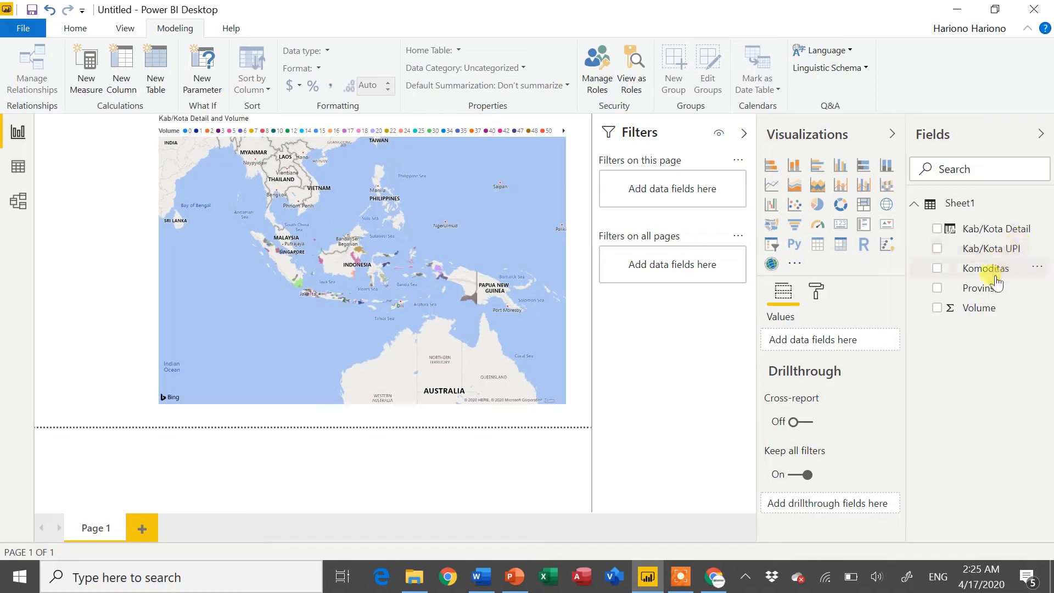
drag(991, 292, 113, 203)
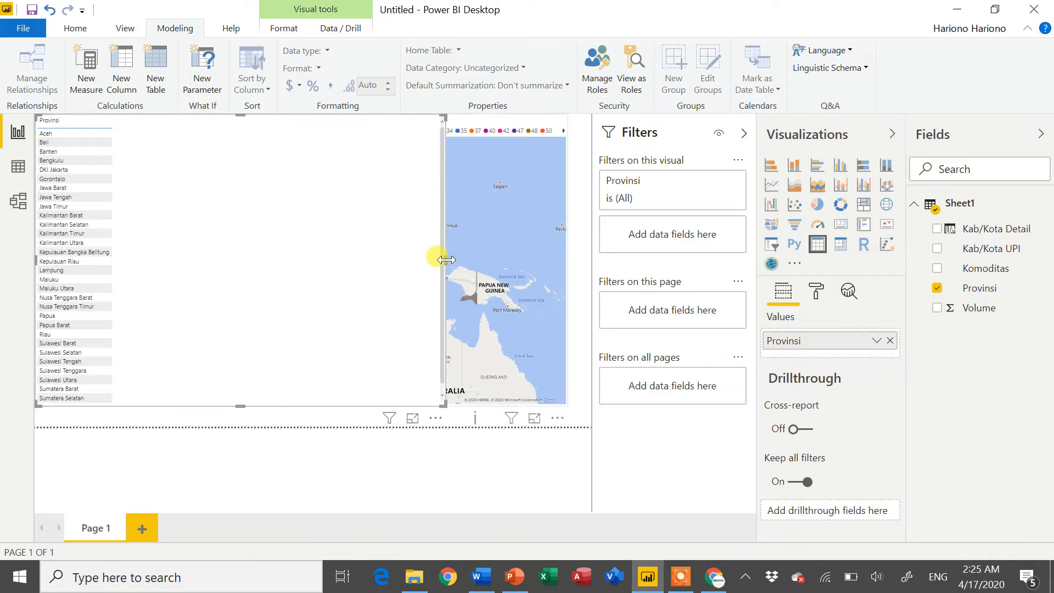
drag(436, 255, 130, 316)
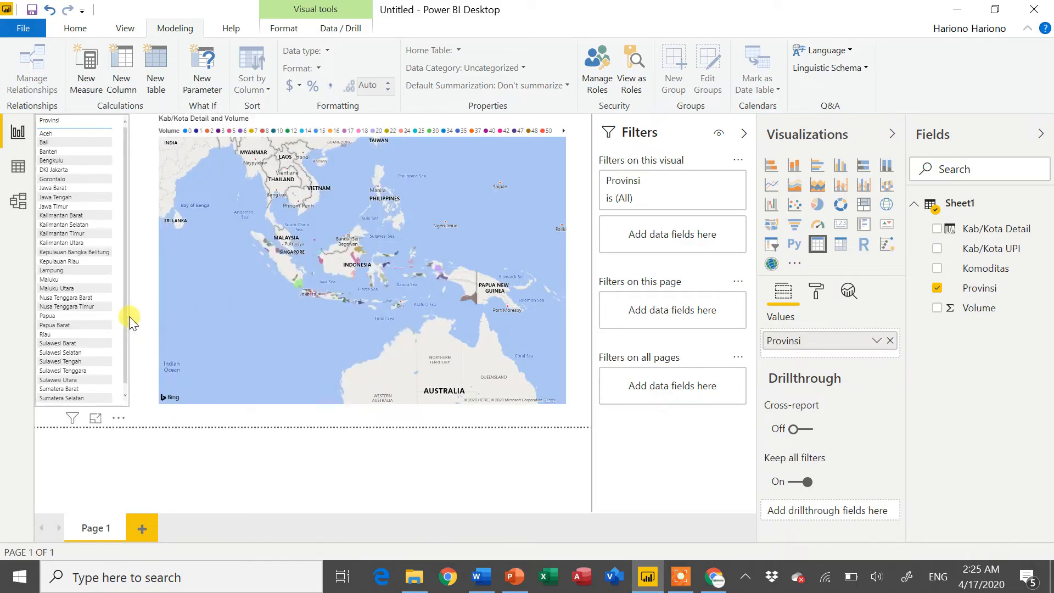
Step: Filter the map through provinces in the Provinsi table, from Aceh and Bali to Nusa Tenggara Barat and Maluku Utara, and clear the selection
click(75, 136)
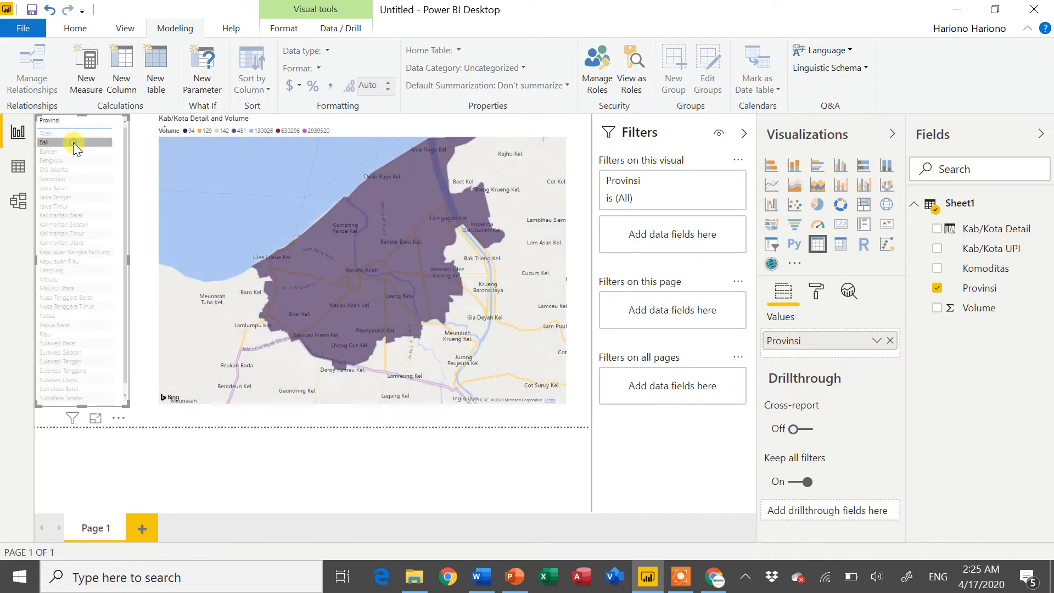
click(74, 143)
click(74, 151)
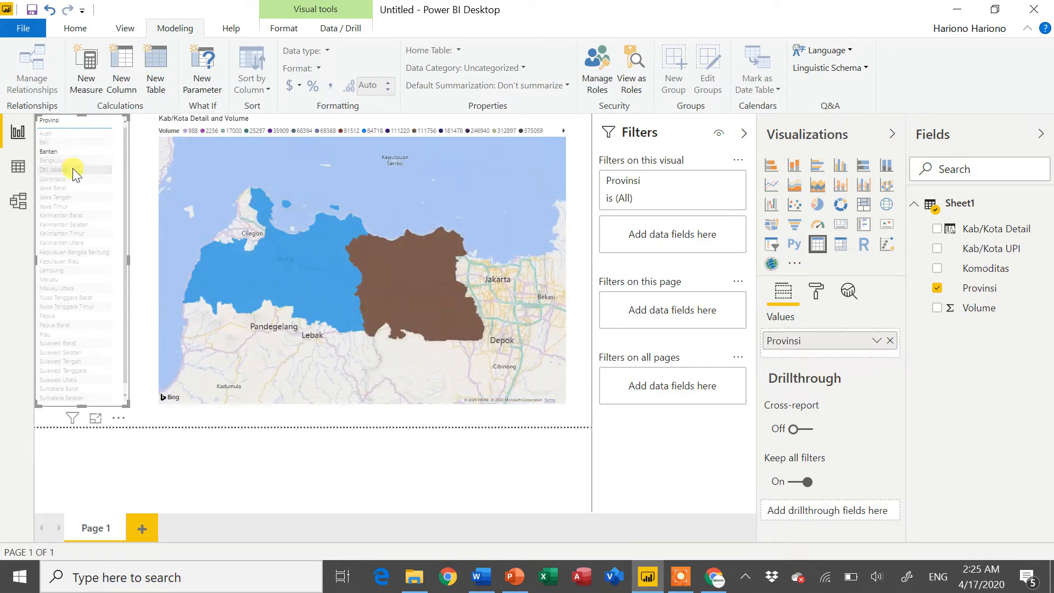
click(74, 169)
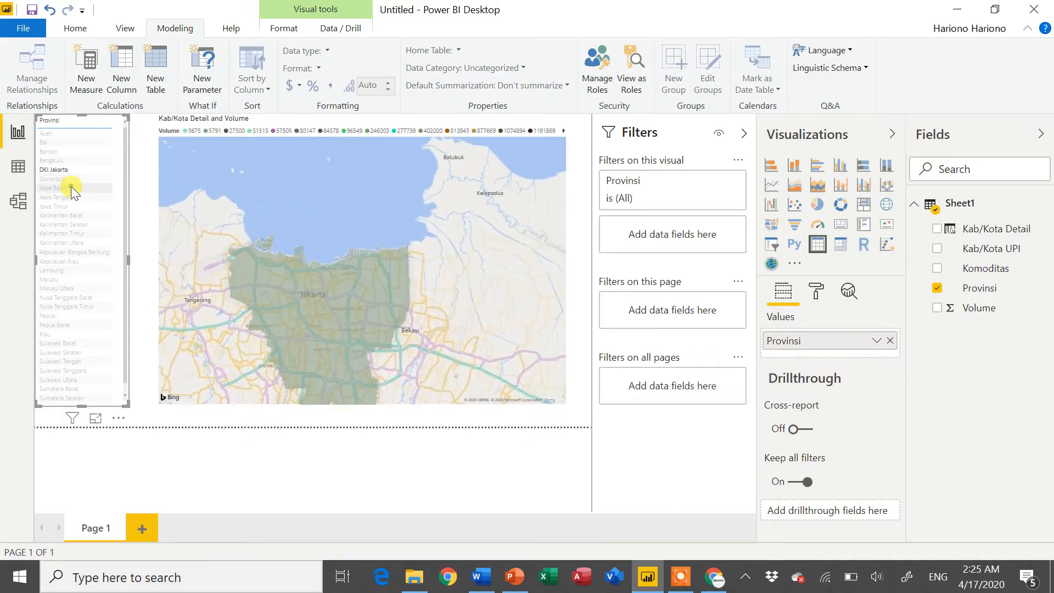
click(71, 188)
click(71, 206)
click(71, 216)
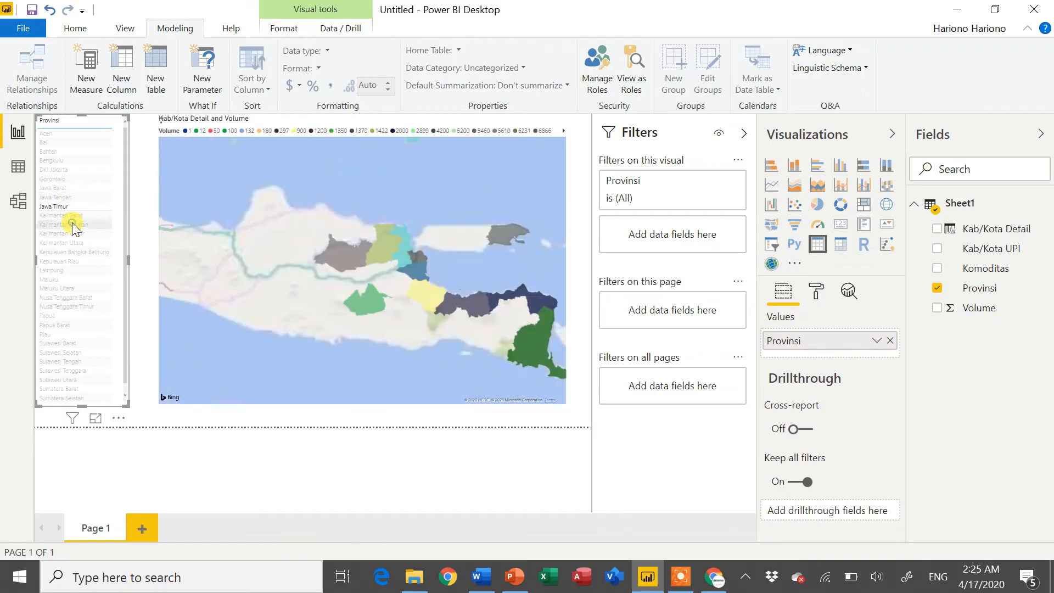
click(73, 224)
click(74, 234)
click(74, 242)
click(77, 270)
click(83, 295)
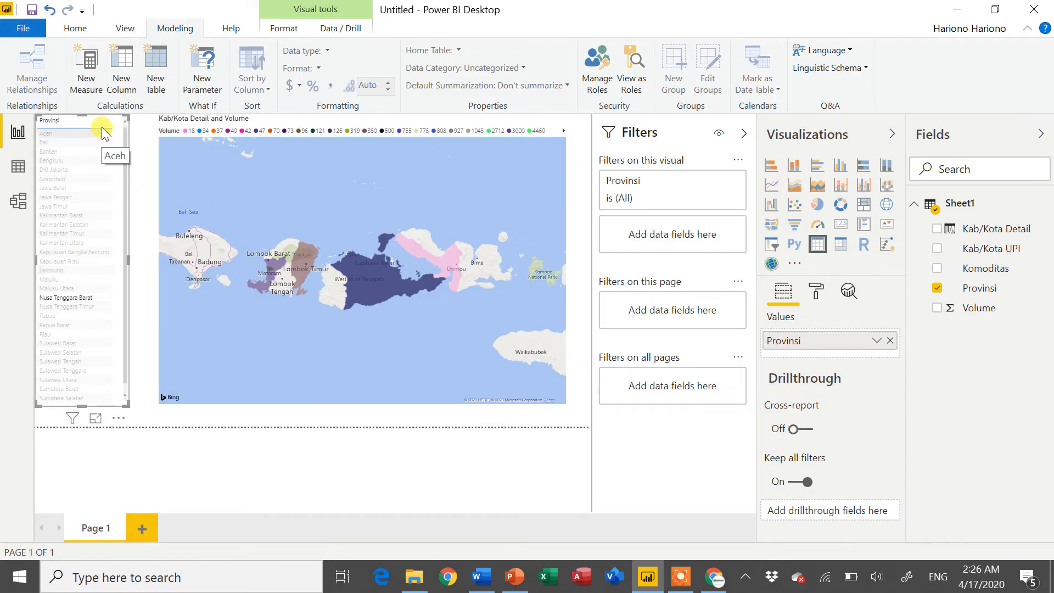
click(71, 289)
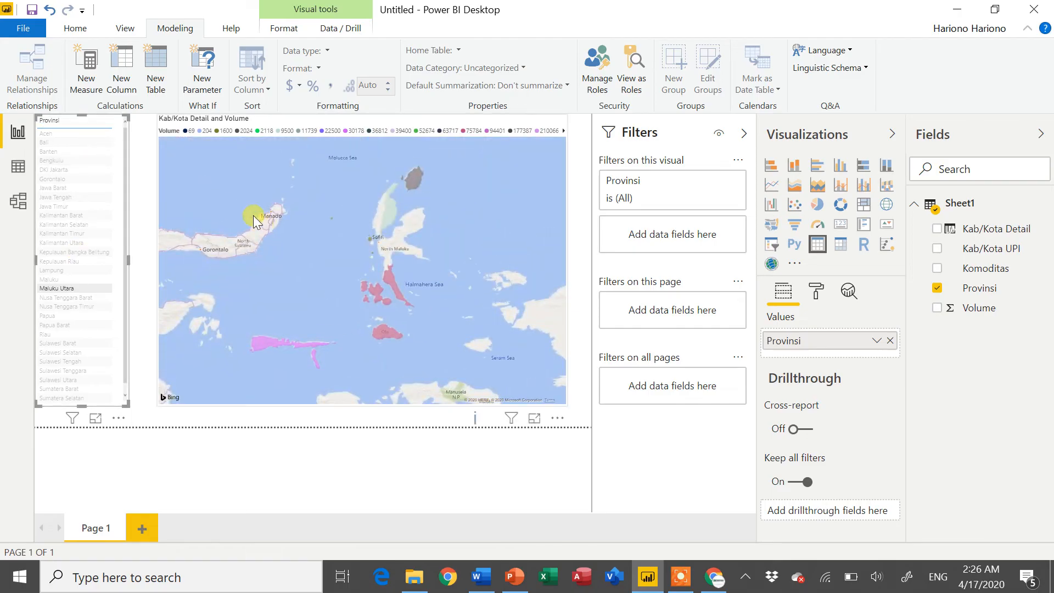
click(217, 198)
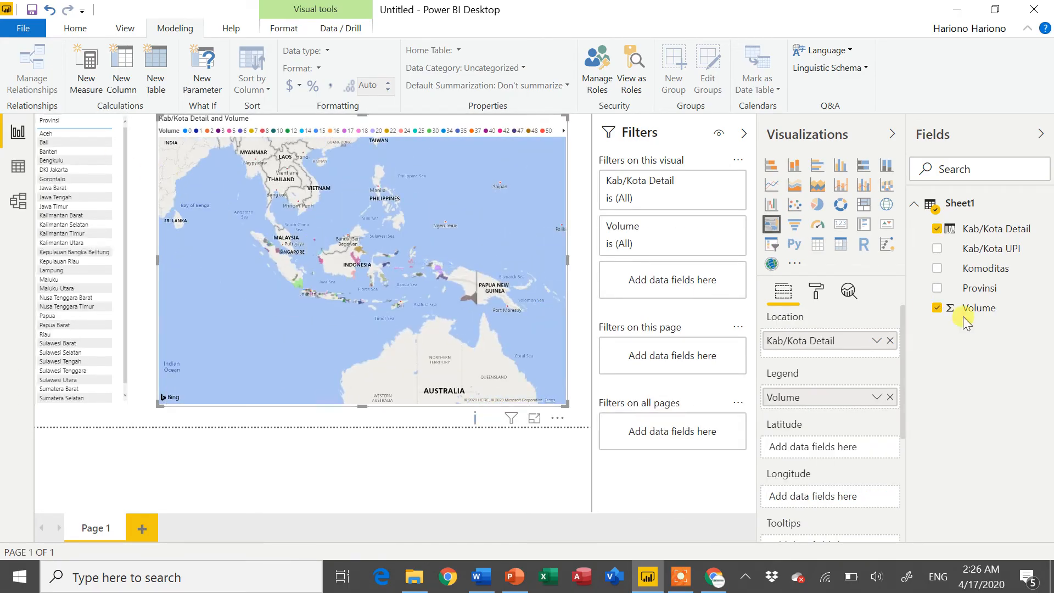
Step: Place a Komoditas table next to the Provinsi table and reduce its height and width
drag(978, 271, 141, 261)
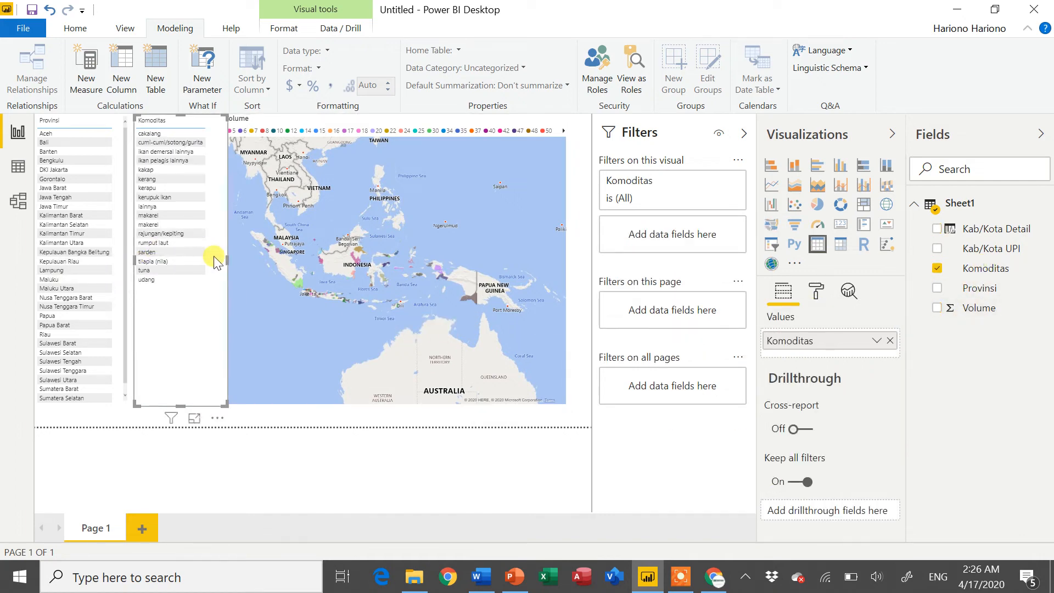
drag(180, 405, 180, 286)
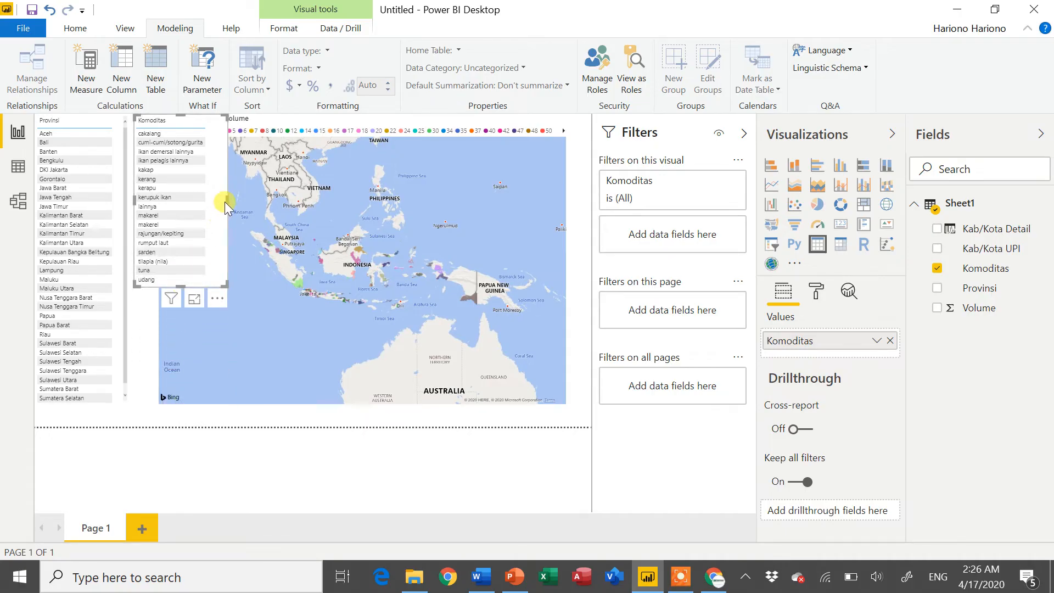
drag(225, 200, 191, 207)
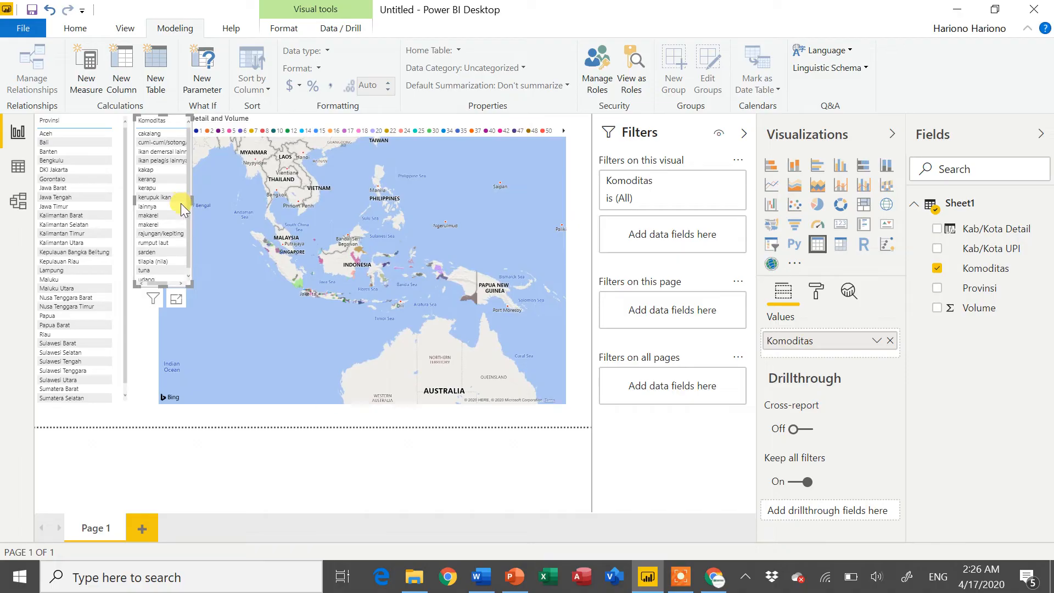
Step: Filter the map and province list by cakalang, kakap and rumput laut in the Komoditas table to compare where each is distributed
click(155, 136)
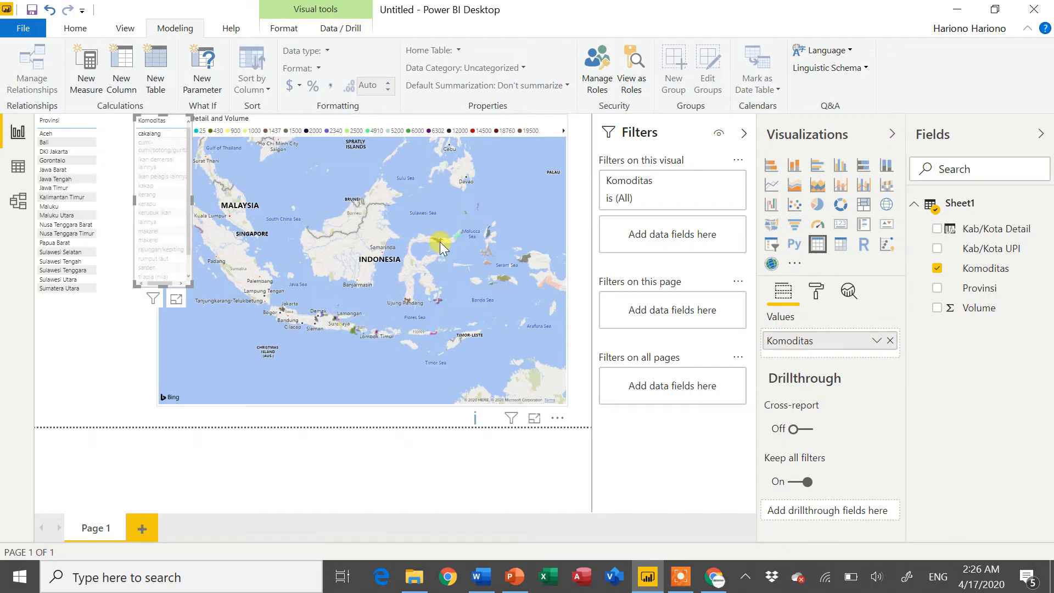
mouse_move(442, 247)
click(163, 187)
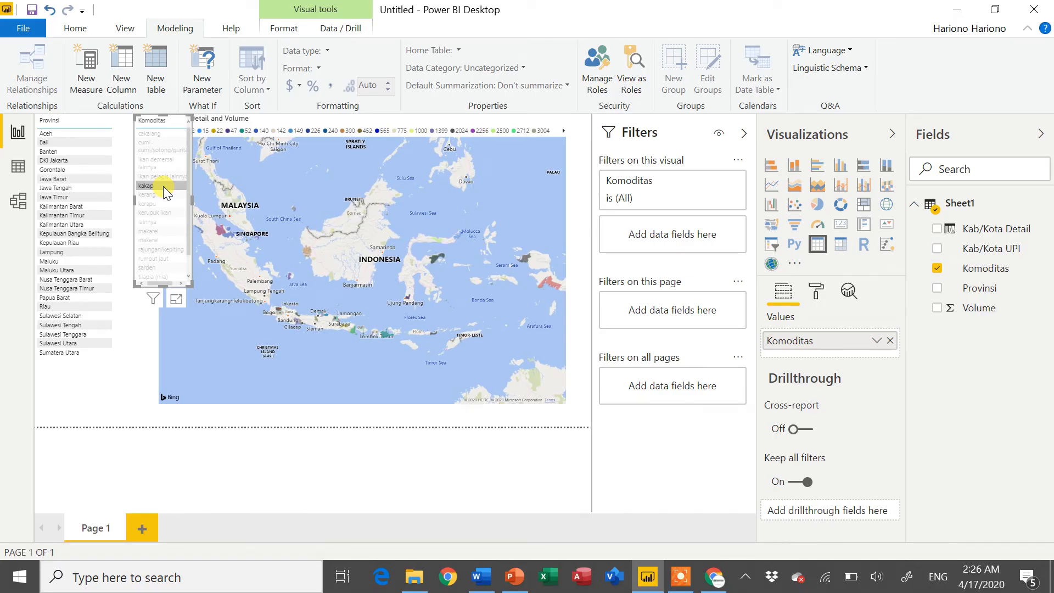
click(161, 256)
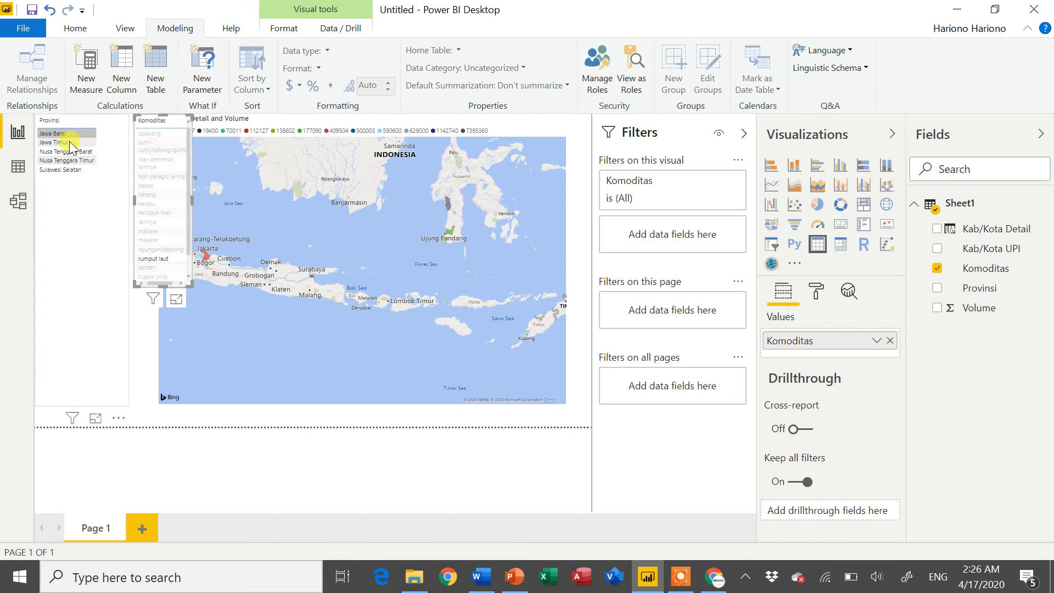
Step: Reselect cakalang in the Komoditas table and delete the table from the report page
click(174, 134)
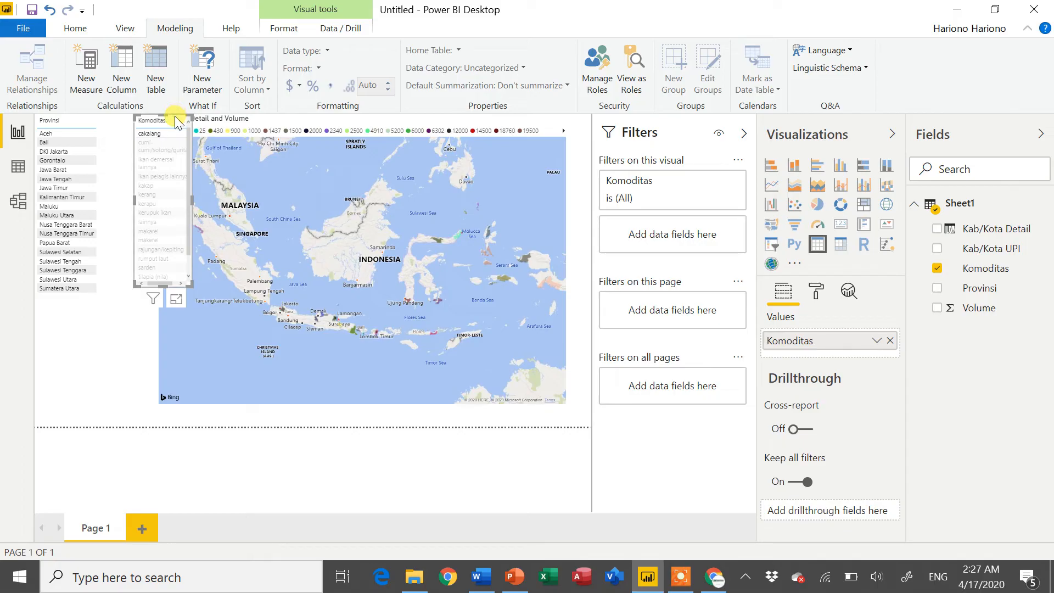
key(Delete)
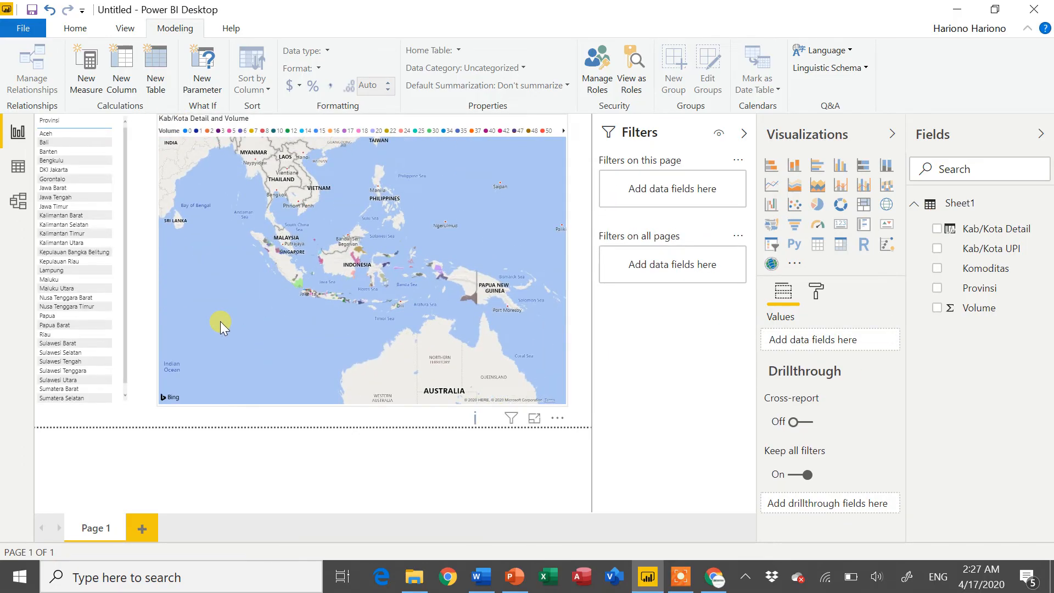
Step: Check the map filtered to Jawa Timur and Kalimantan Timur, and delete the Provinsi table
click(90, 208)
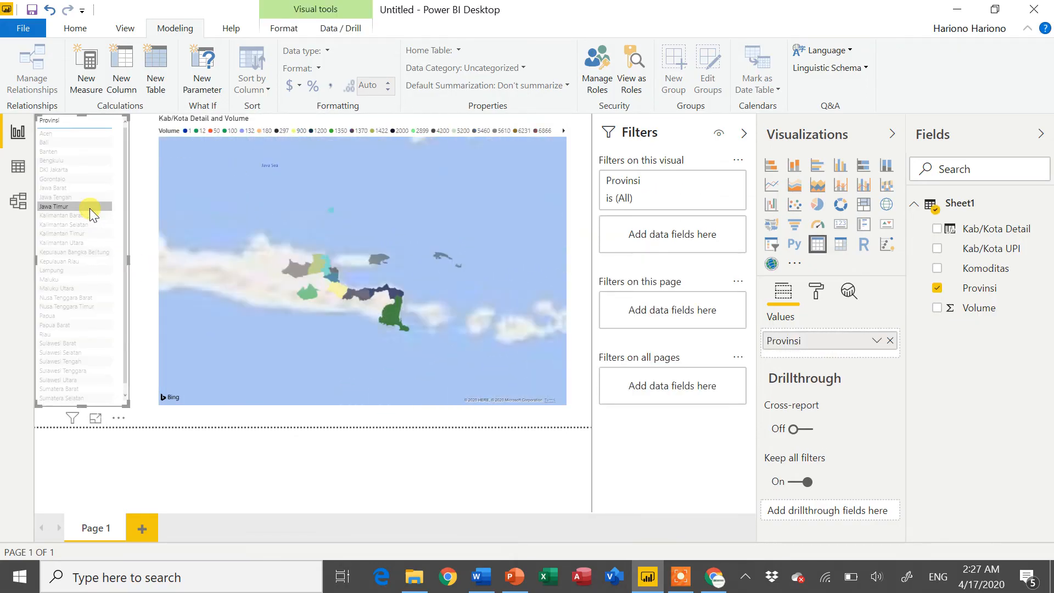
click(88, 233)
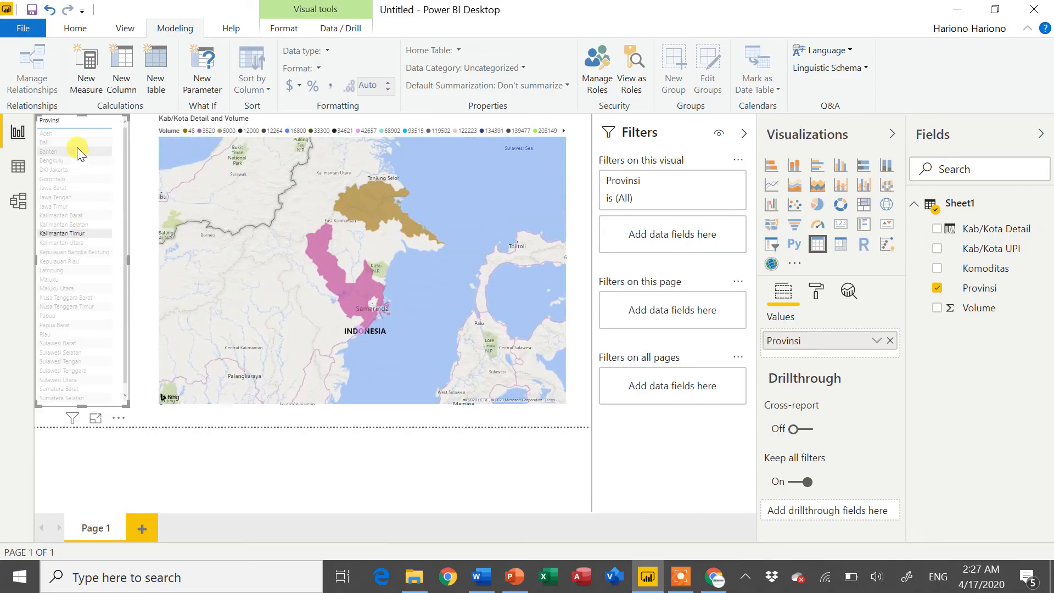
click(115, 119)
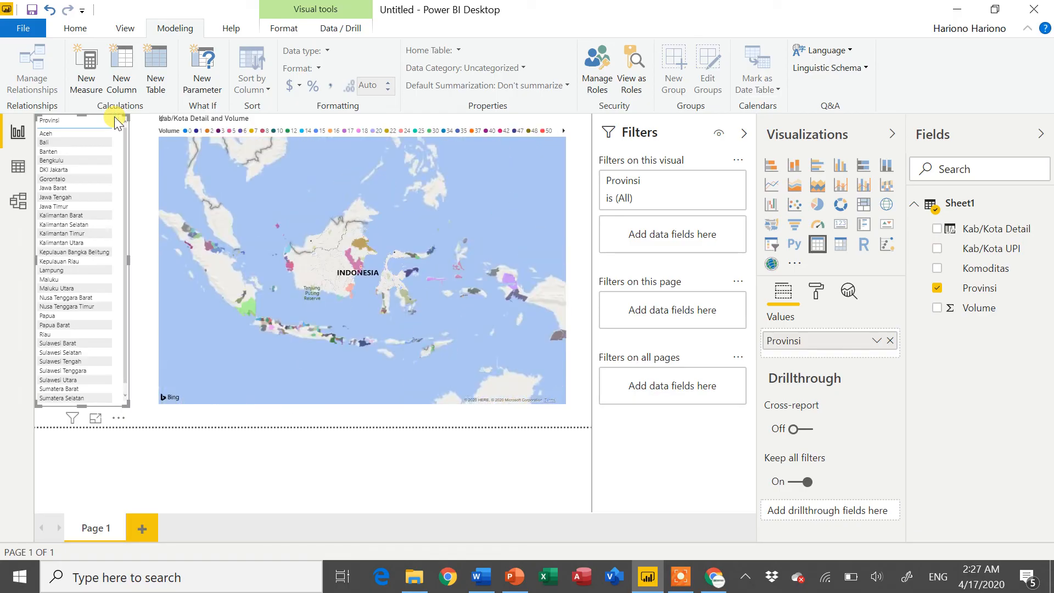
key(Delete)
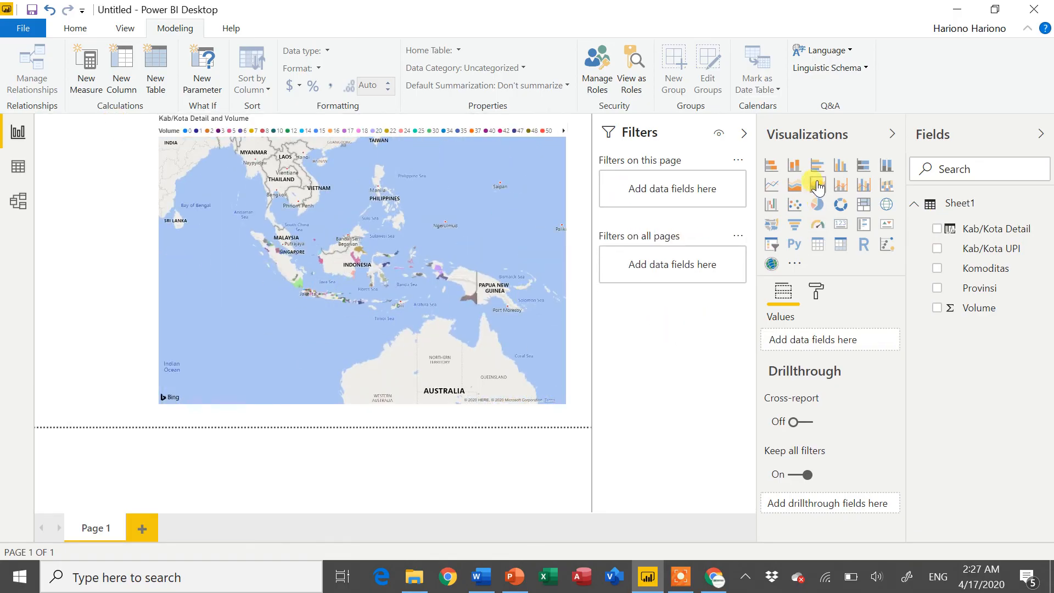
Step: Insert a pie chart on the report page with Komoditas as its Legend
click(1005, 274)
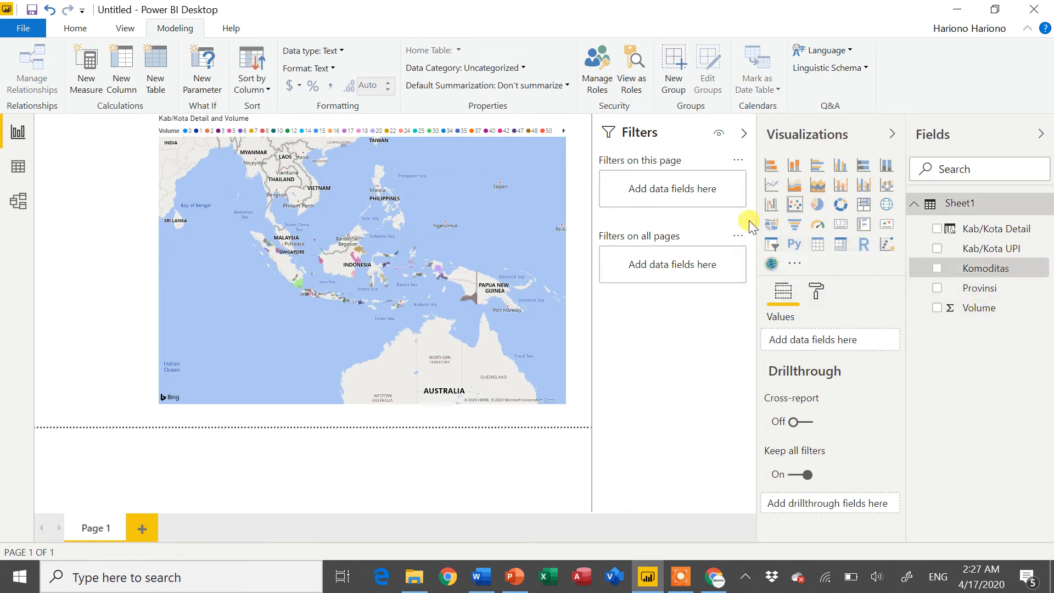
click(69, 198)
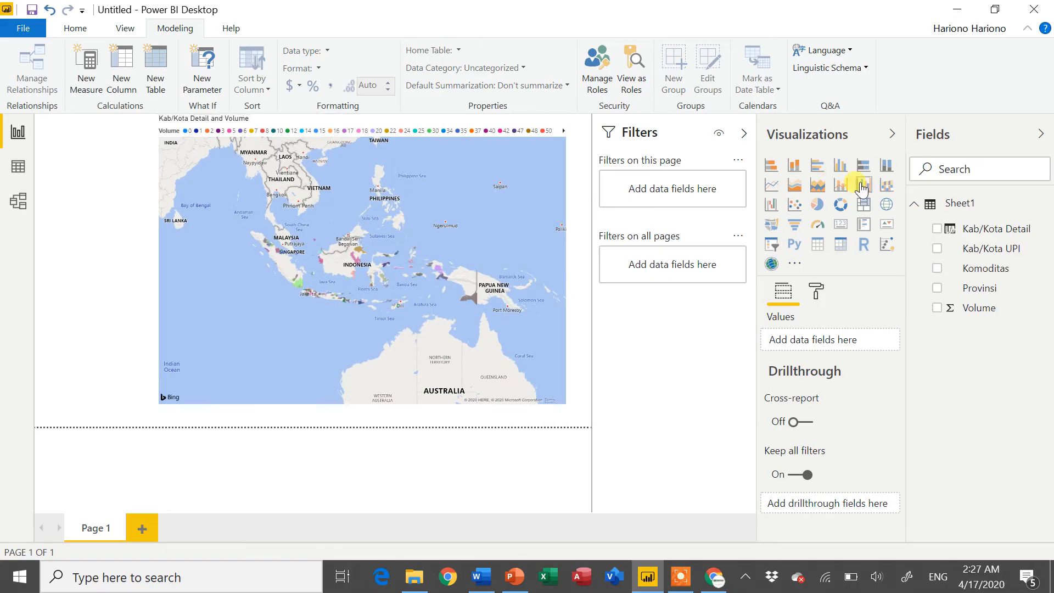
click(817, 206)
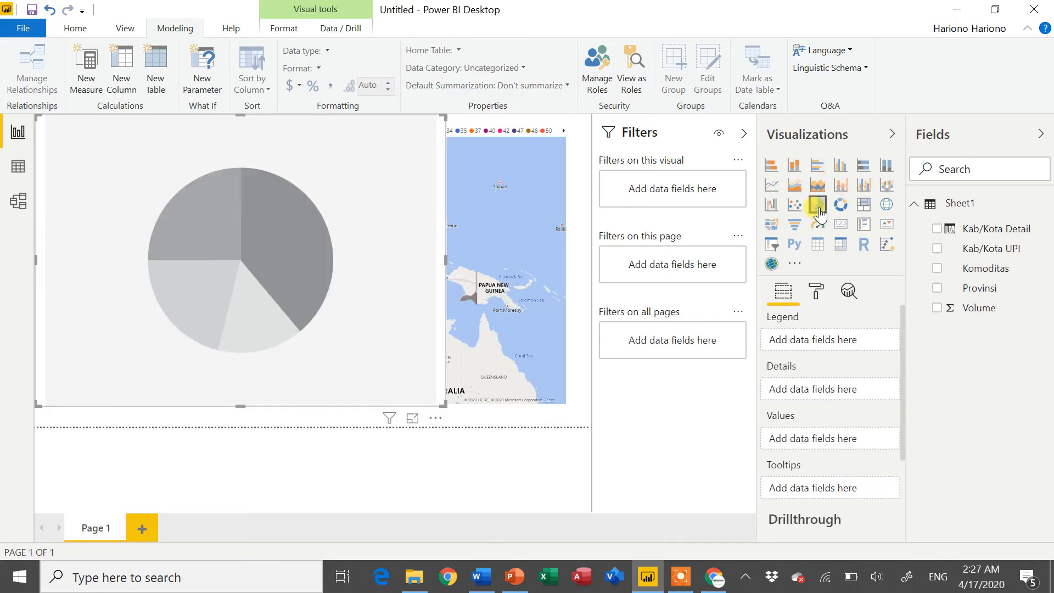
click(985, 273)
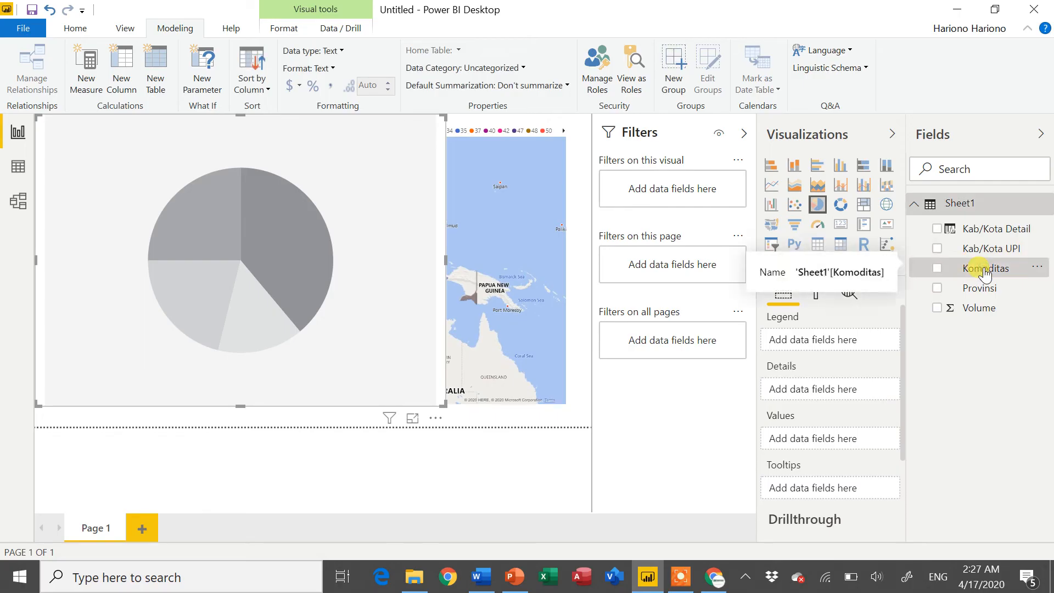
click(937, 268)
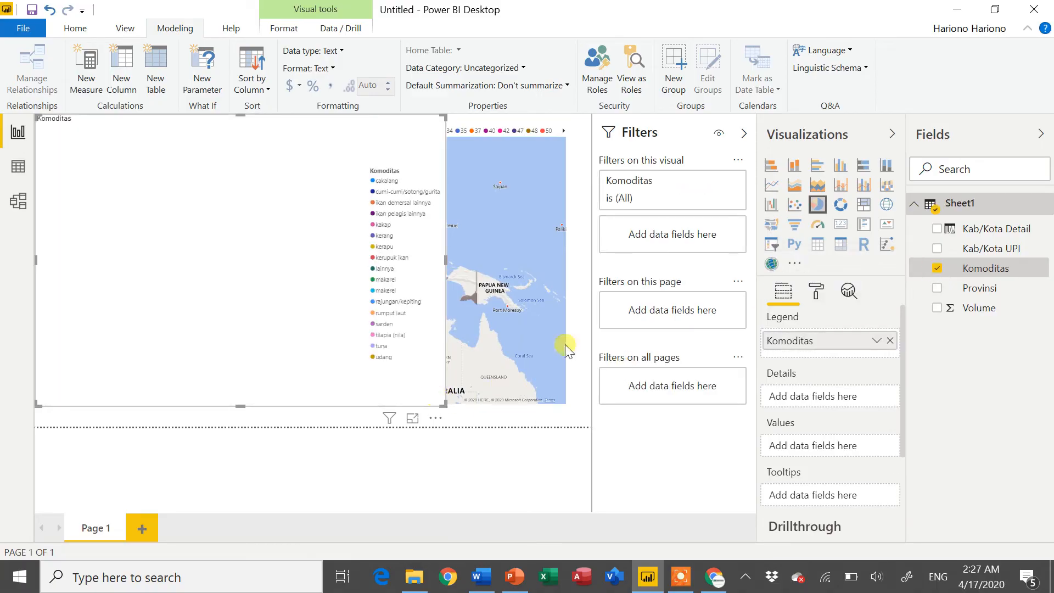
Step: Convert the pie chart to a stacked column chart of Komoditas with Volume as its value
click(794, 166)
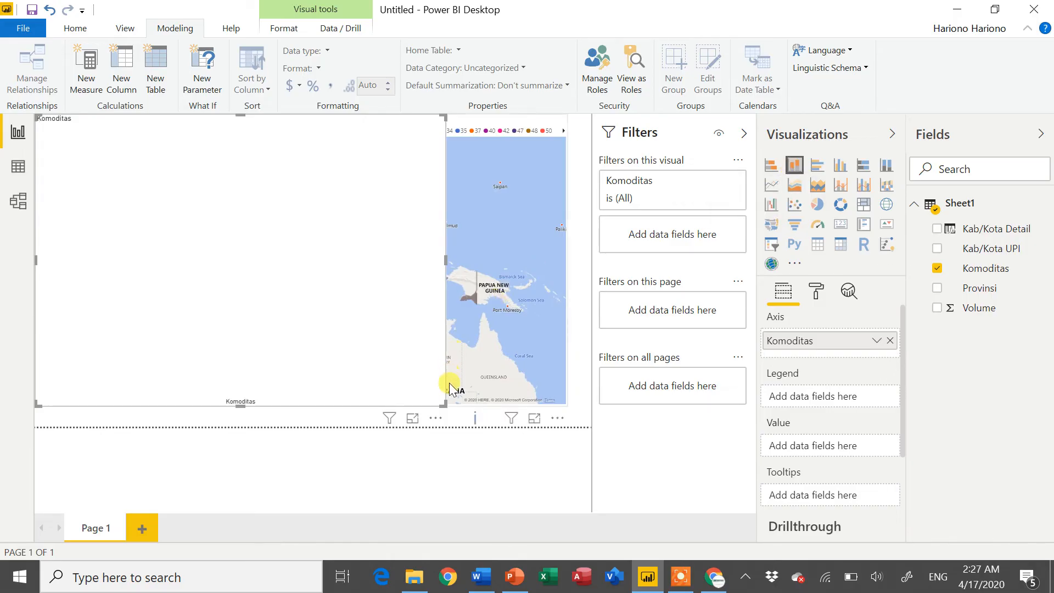
click(973, 306)
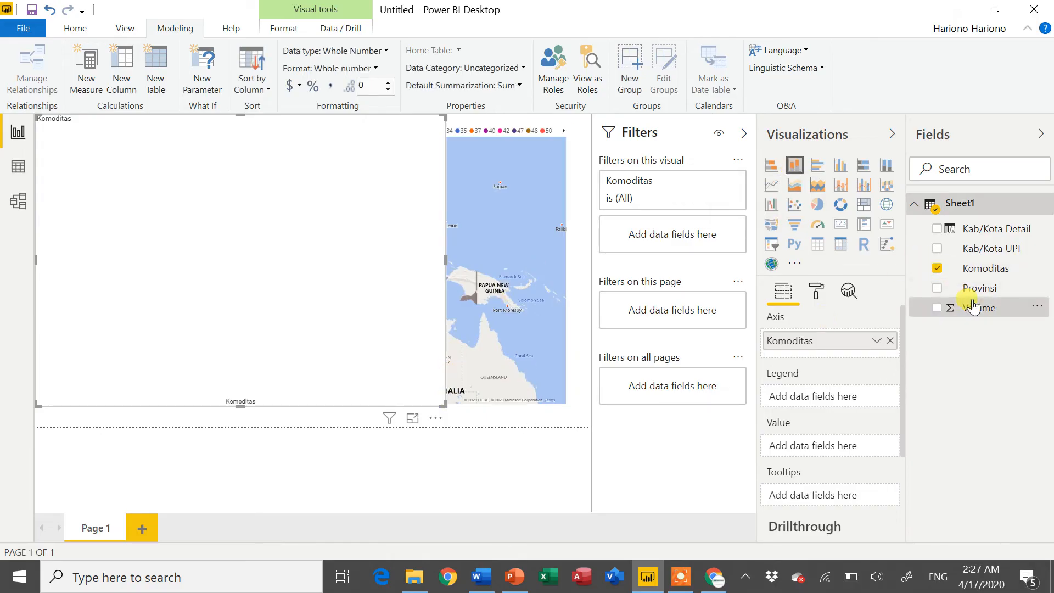
click(936, 309)
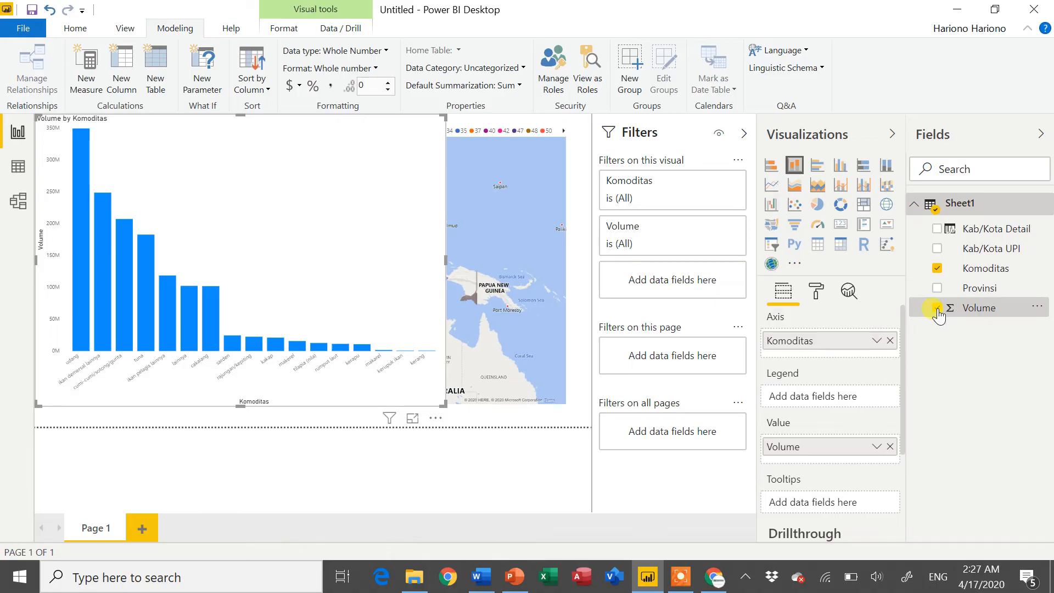
Step: Narrow the column chart and the map so both visuals fit side by side on the report page
drag(445, 260, 240, 268)
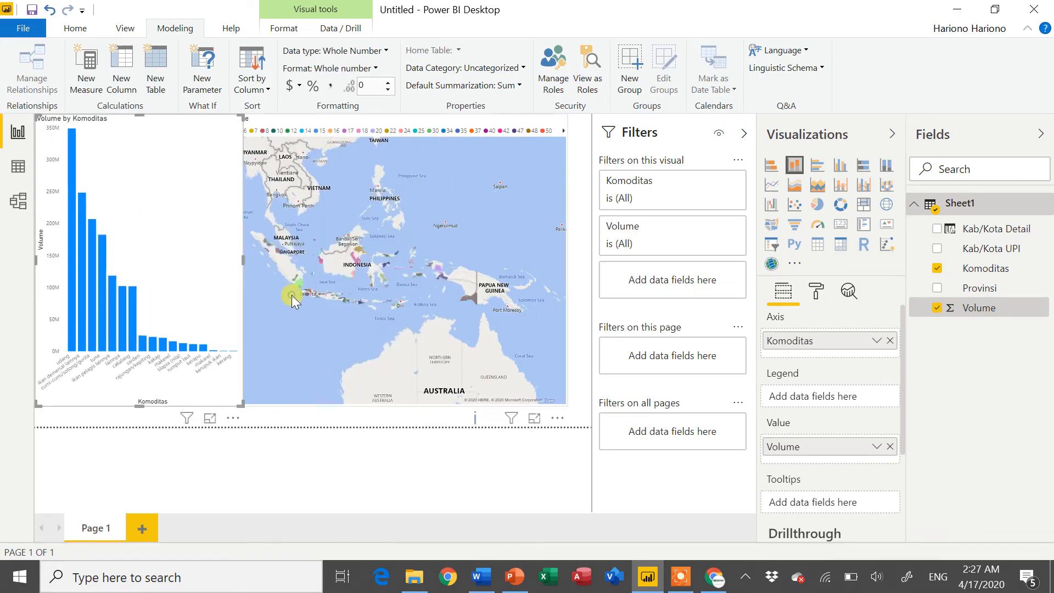
click(256, 281)
click(144, 232)
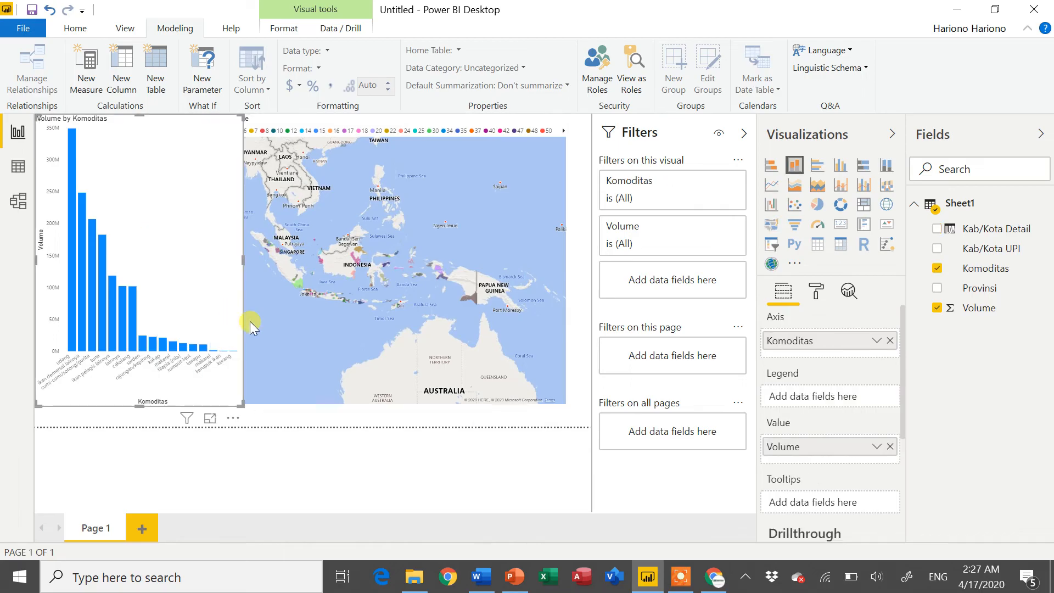
drag(248, 403, 163, 401)
click(190, 288)
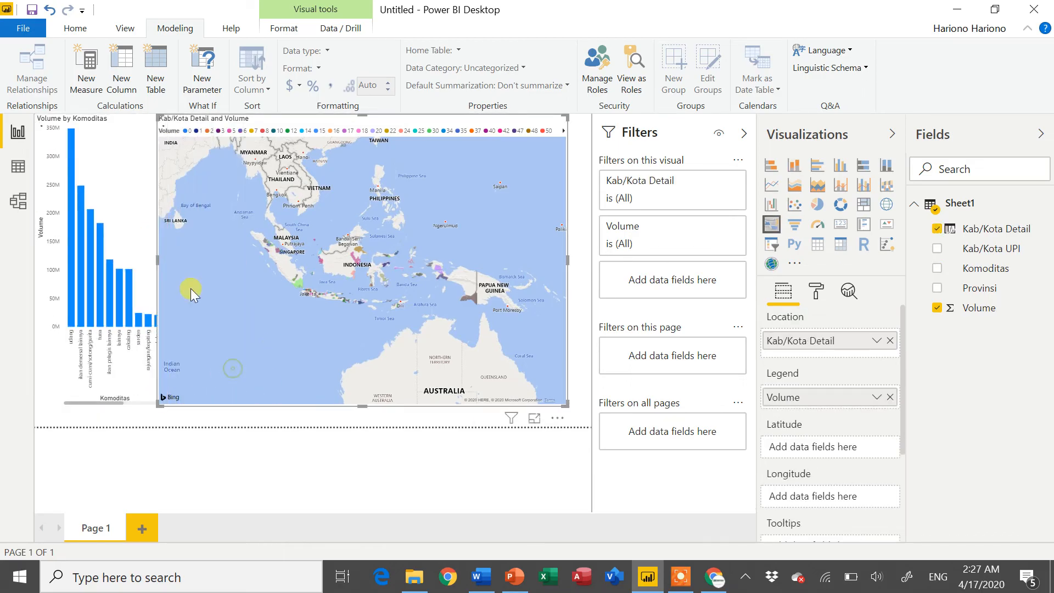
drag(192, 259, 177, 282)
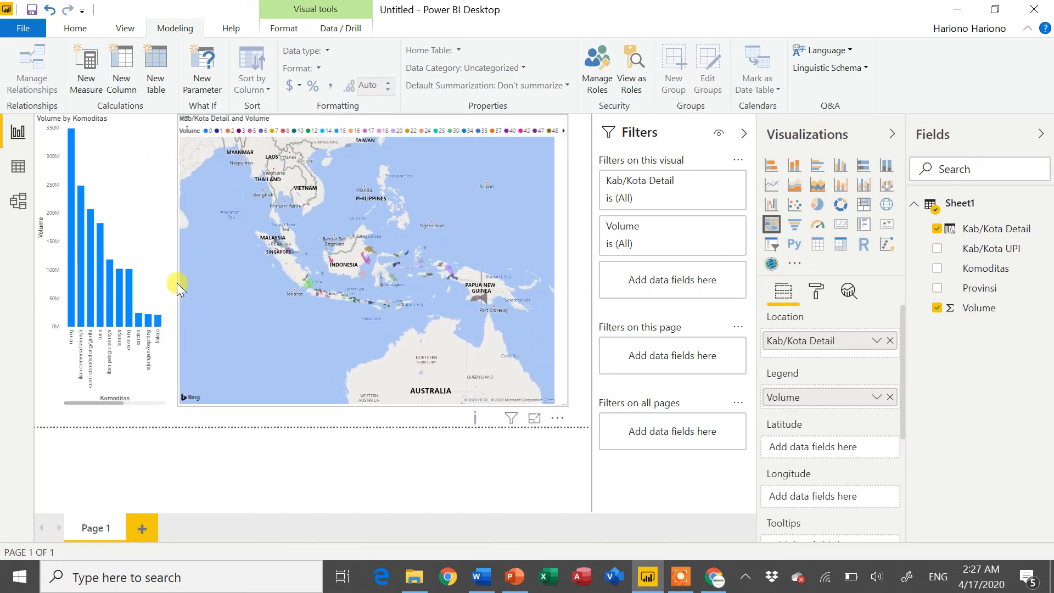
Step: Filter the map by the udang, ikan demersal lainnya, cumi-cumi/sotong/gurita and tuna columns in turn, and clear the filter
click(70, 184)
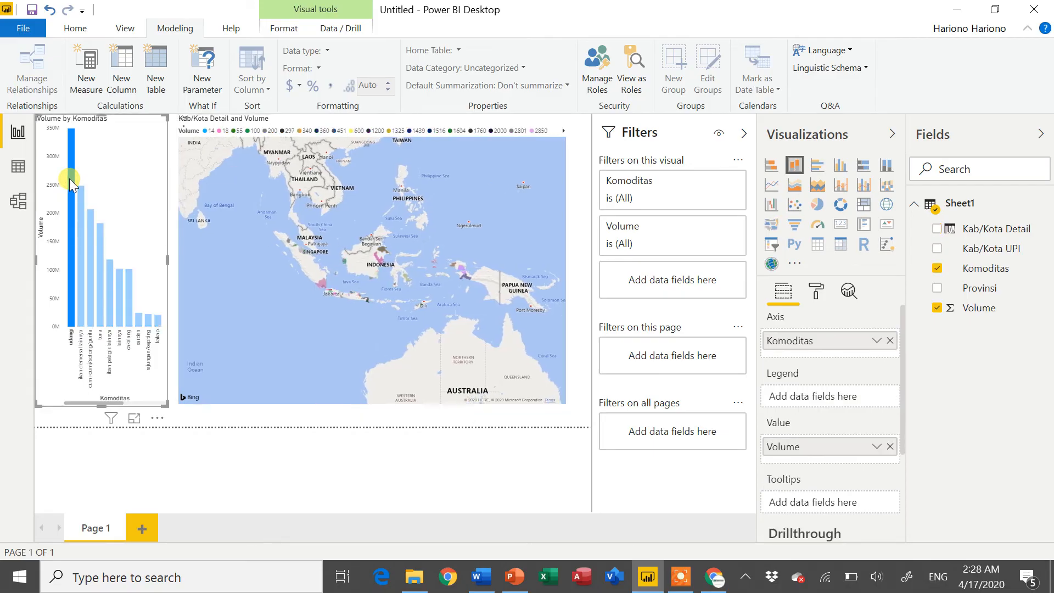
click(80, 204)
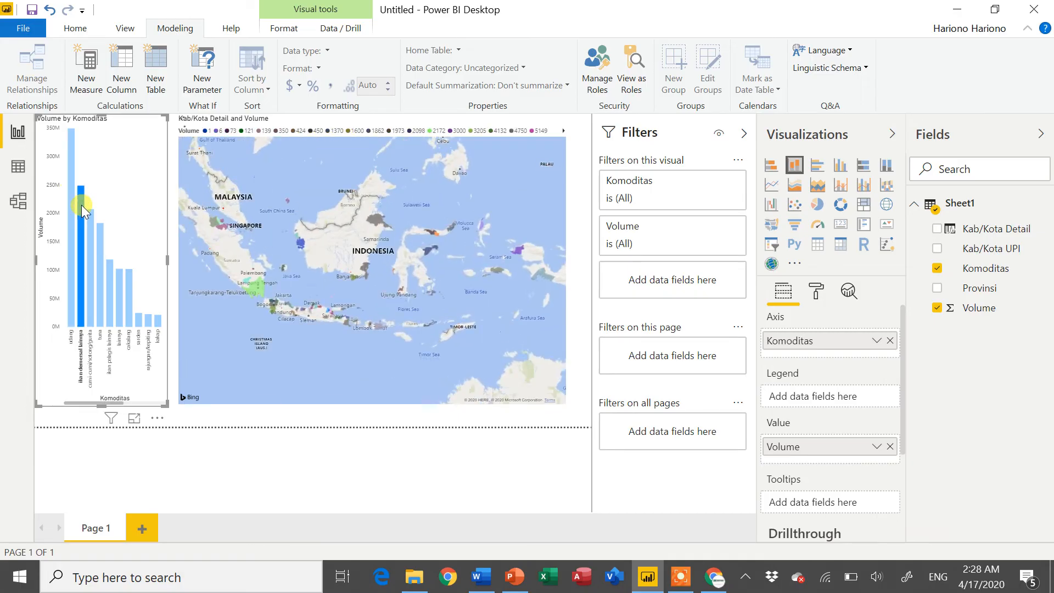
click(92, 222)
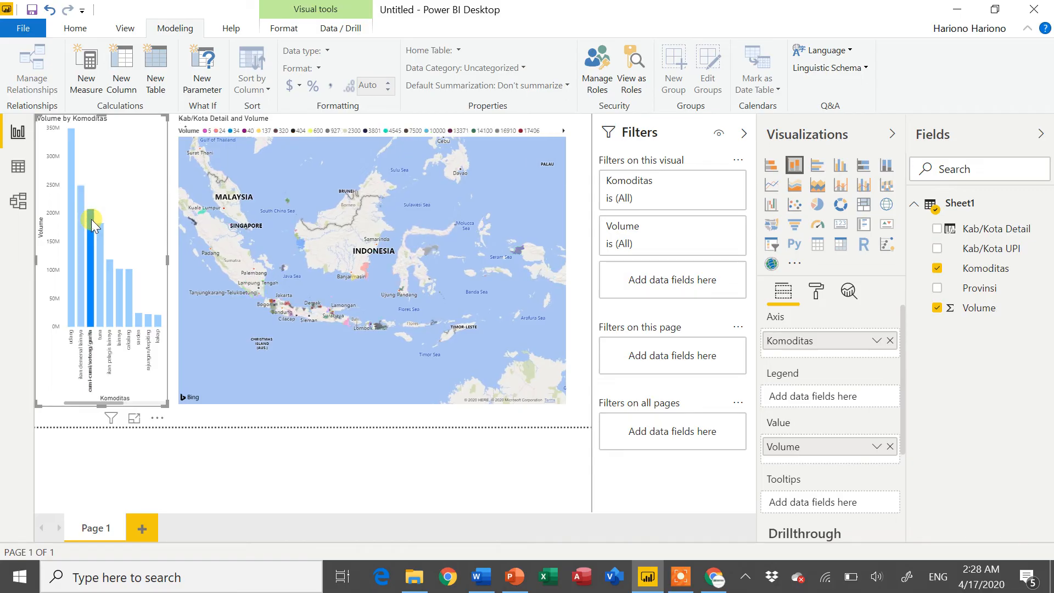
click(102, 235)
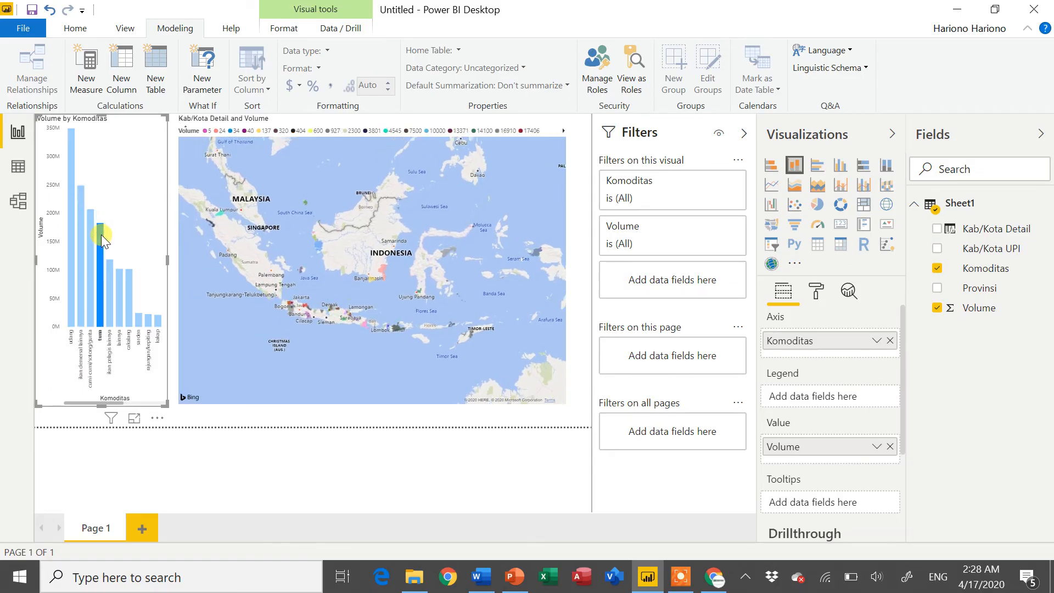
click(259, 279)
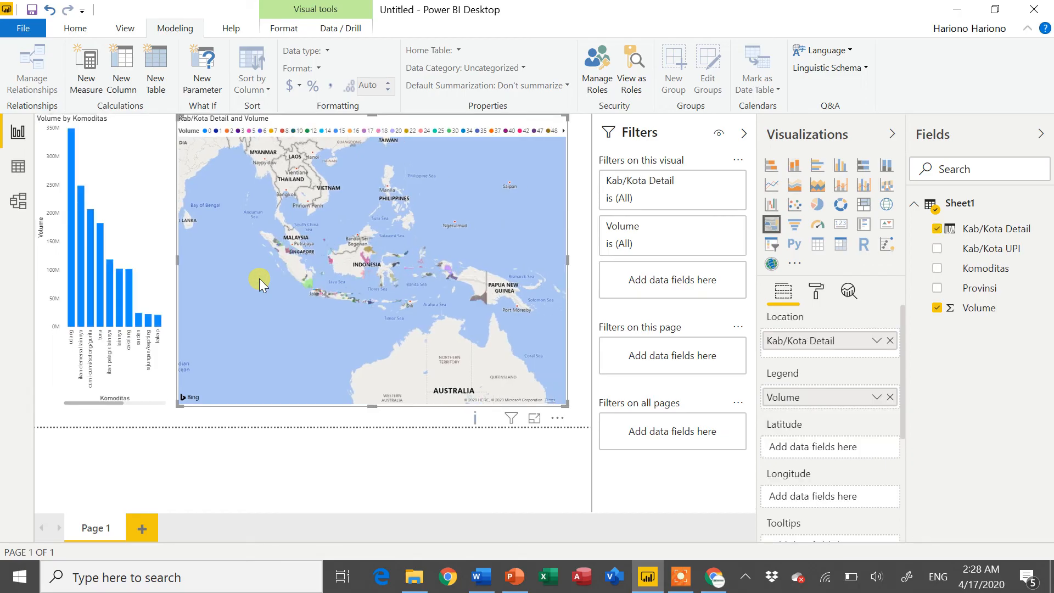
Step: Select the shaded Papua and Lampung areas on the map in turn to check their share in the column chart
click(484, 299)
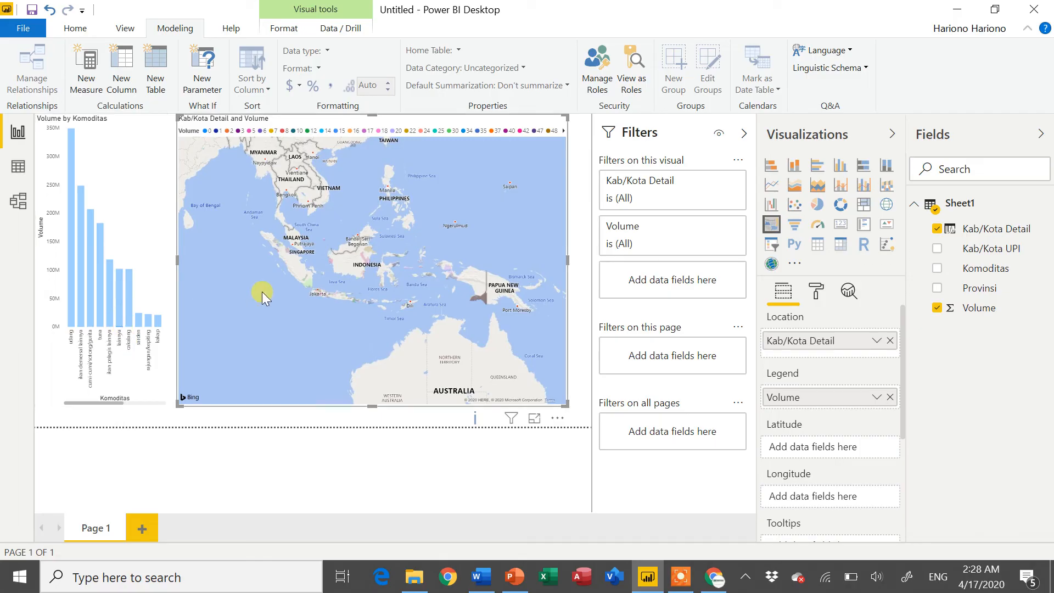
click(310, 281)
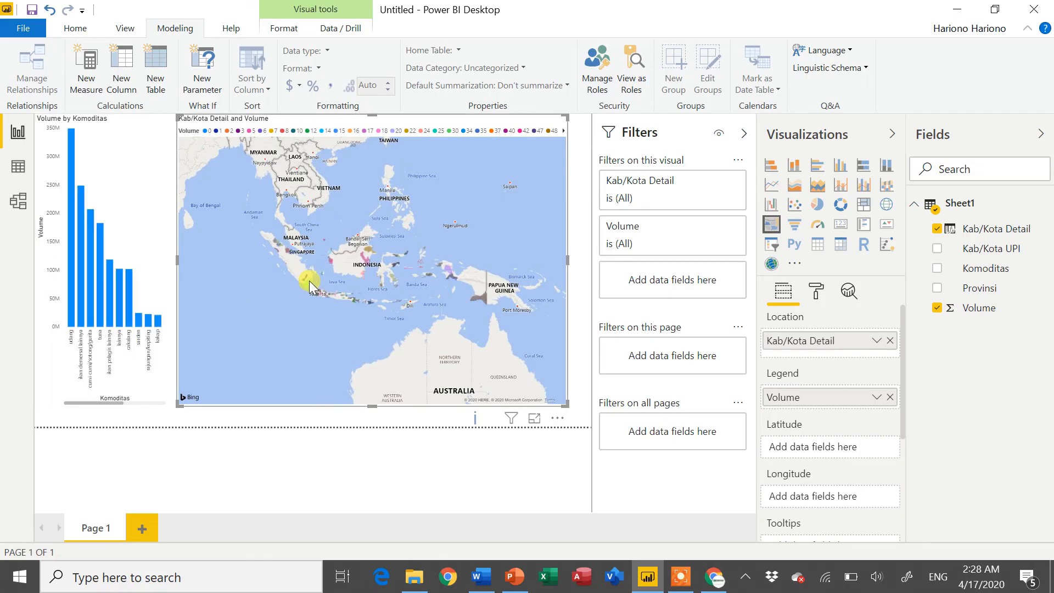
click(309, 282)
click(57, 315)
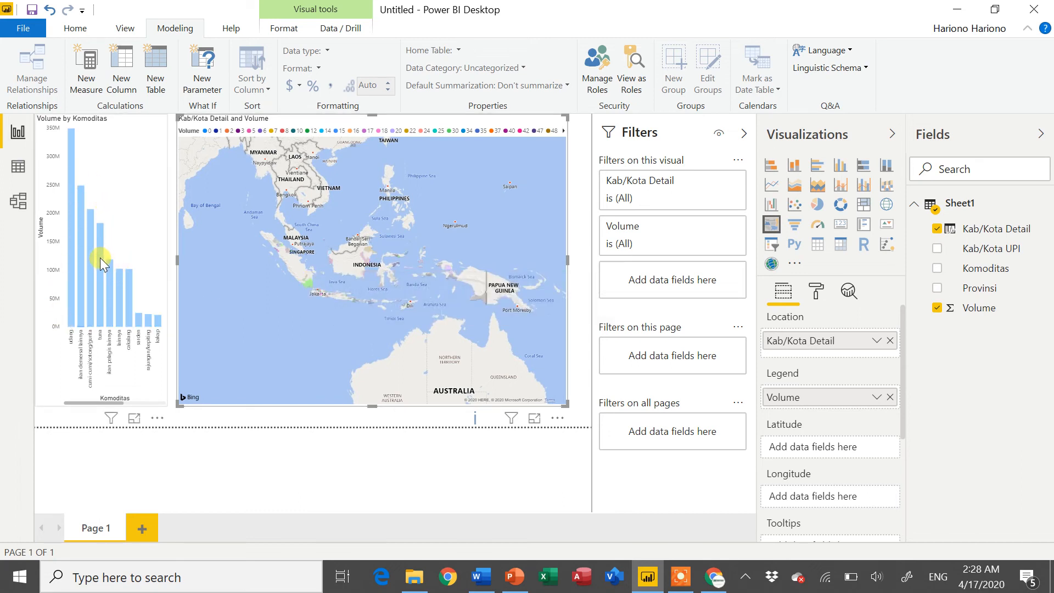
mouse_move(85, 206)
Step: Replace the column chart with a narrow table of the Provinsi field beside the map
click(132, 237)
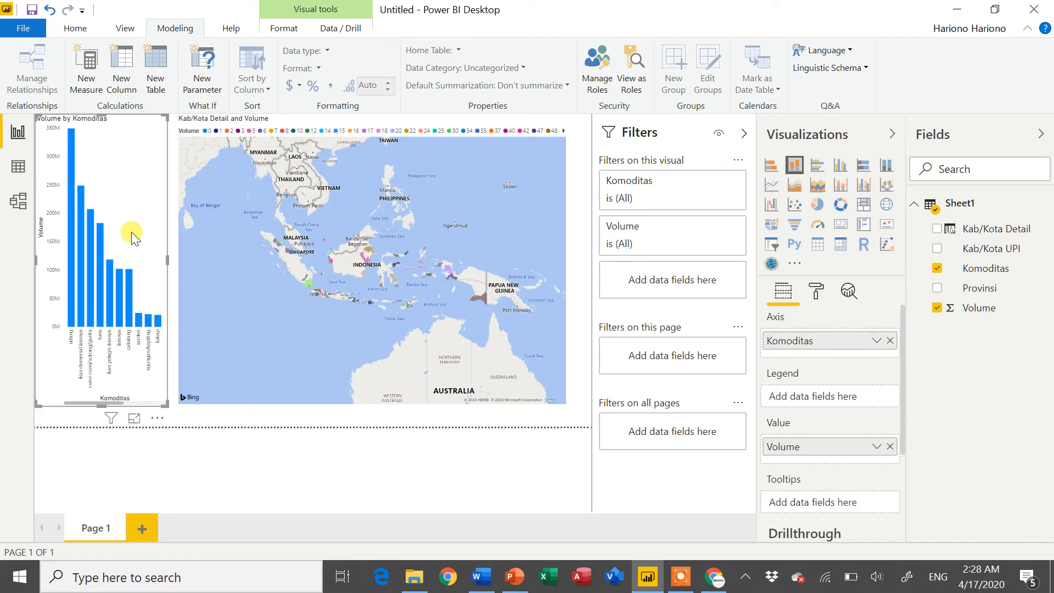
key(Delete)
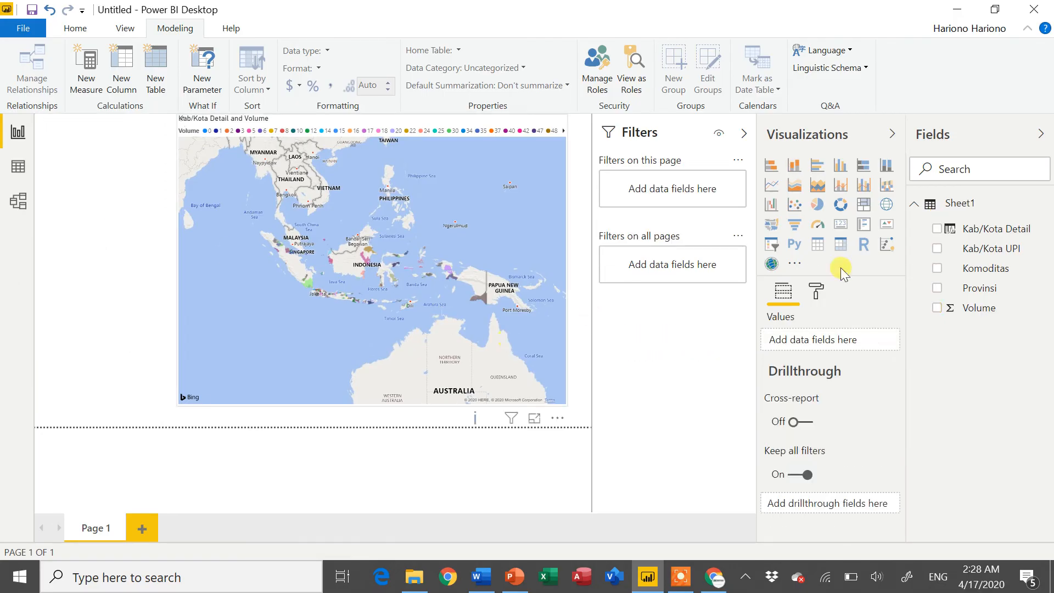
drag(978, 288, 133, 211)
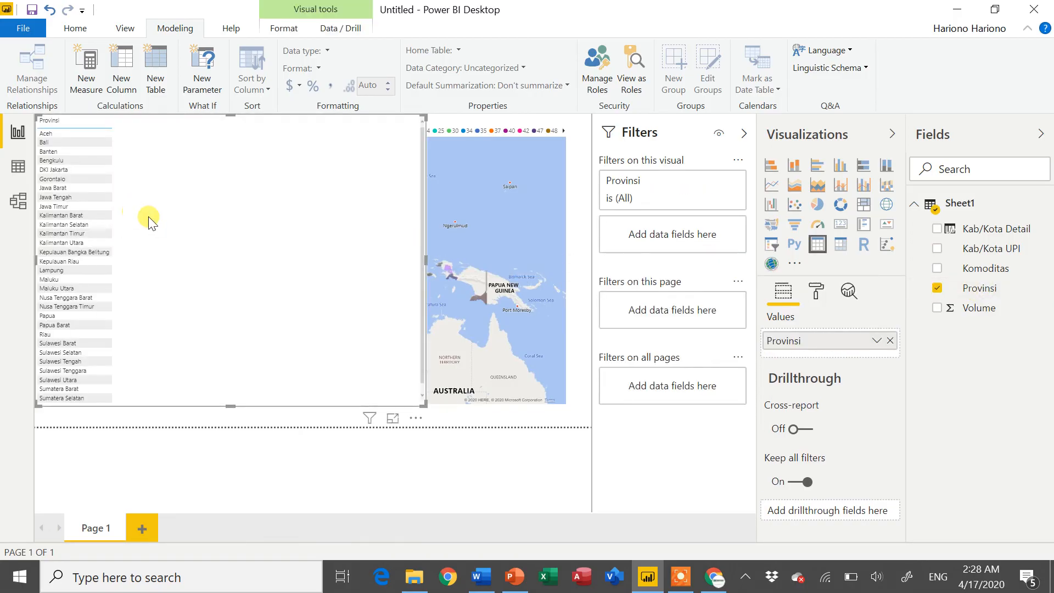
drag(428, 259, 136, 279)
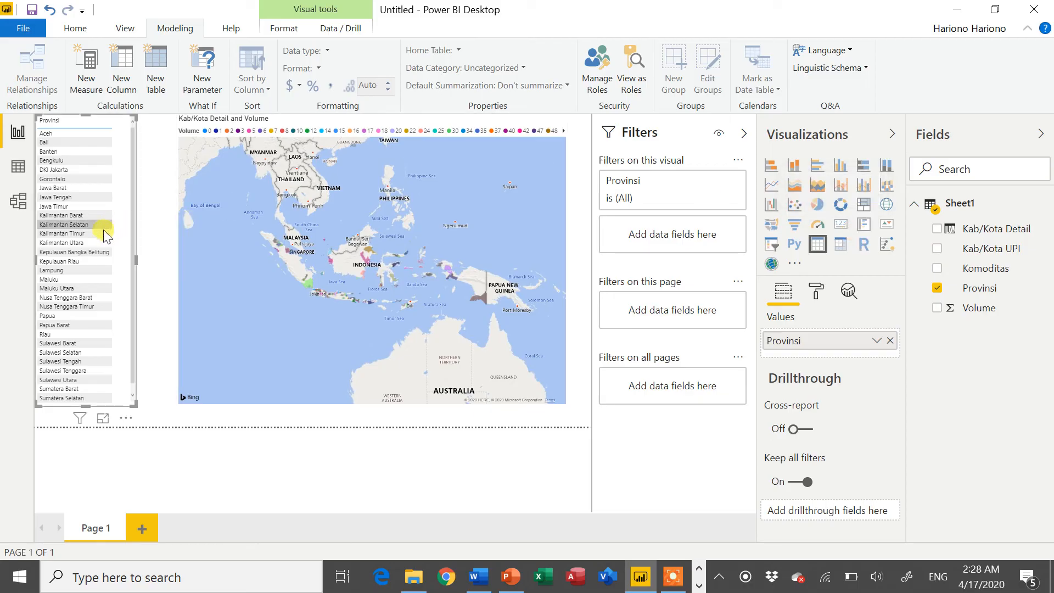
Step: Filter the map by provinces from Kalimantan Utara to Nusa Tenggara Timur, including Kepulauan Riau and Lampung, to compare their distribution
click(88, 242)
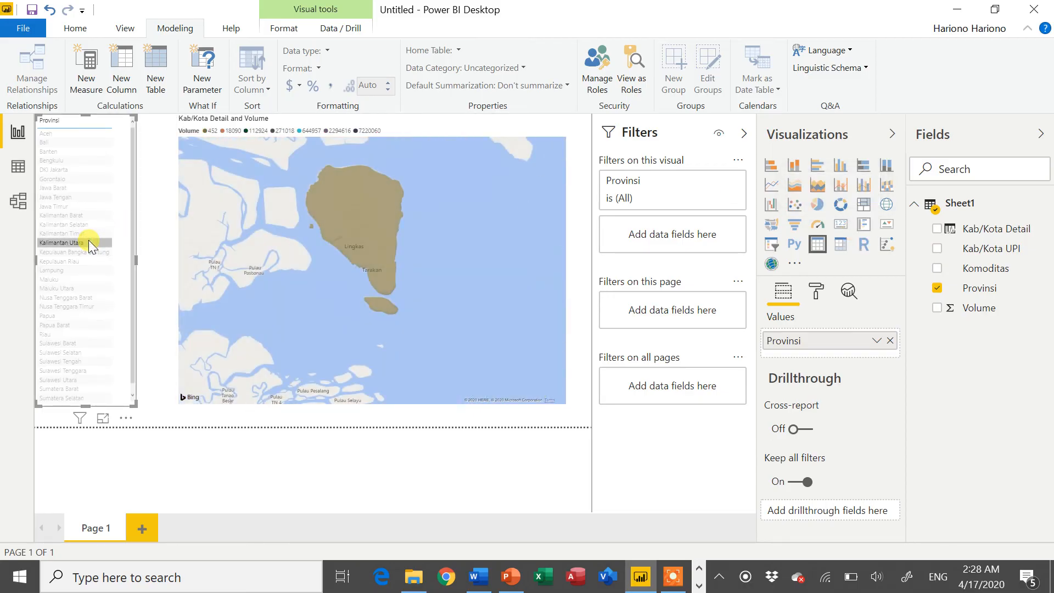
click(82, 251)
click(81, 262)
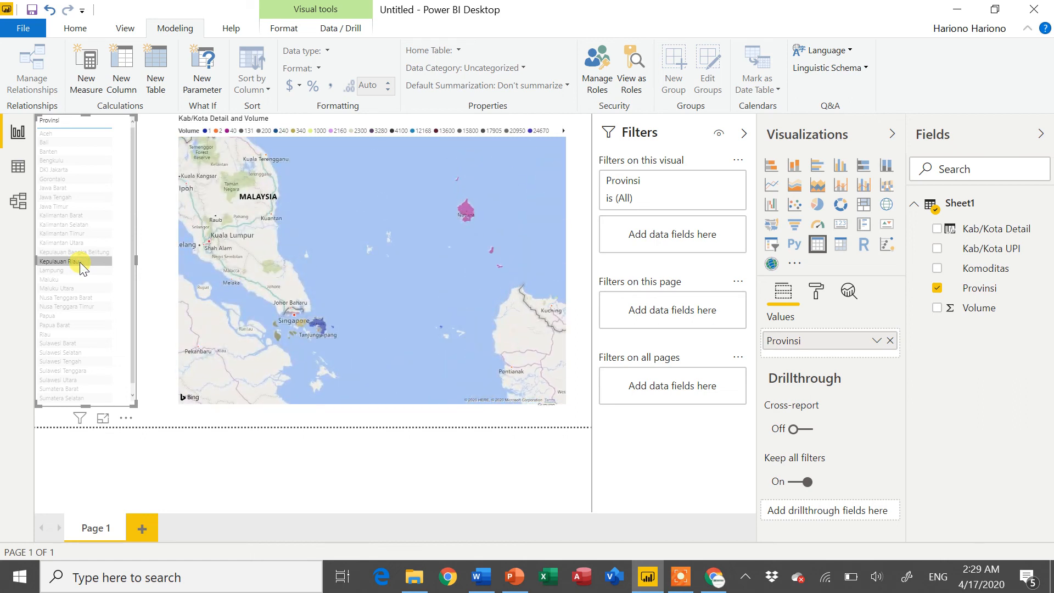
click(75, 270)
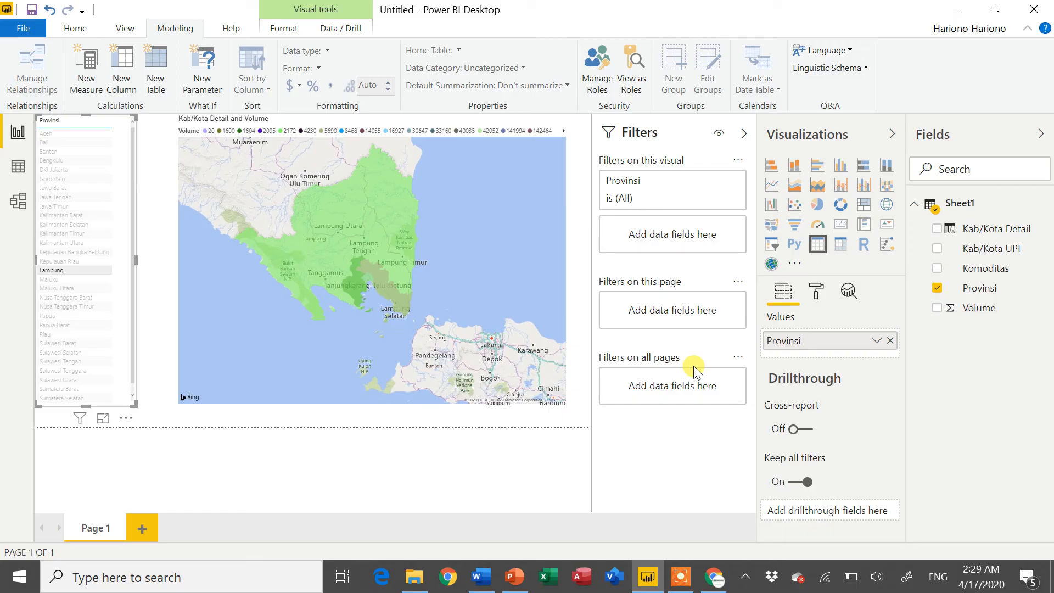
click(65, 298)
click(68, 273)
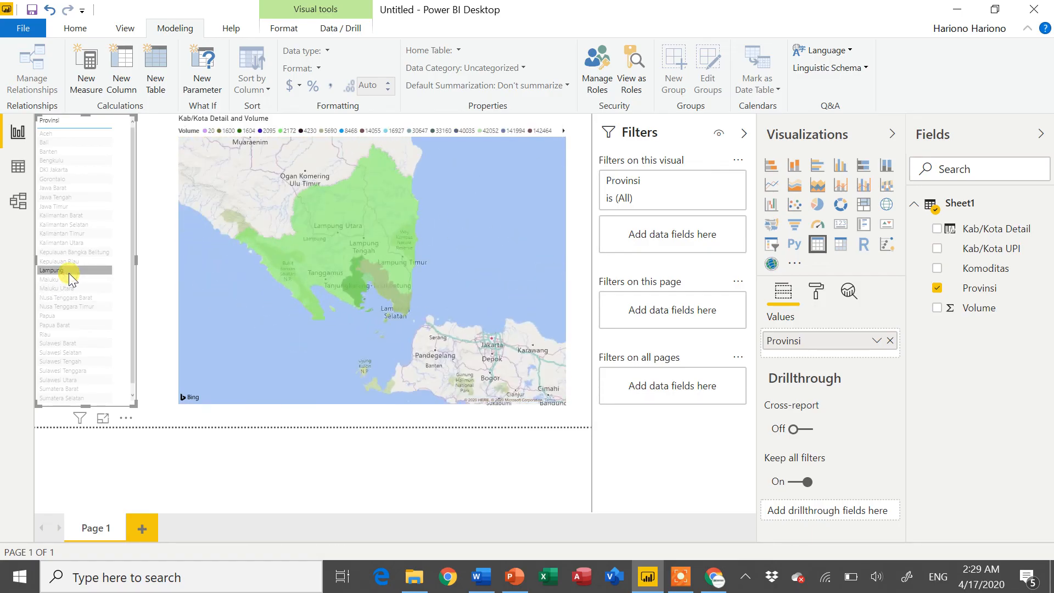
click(64, 297)
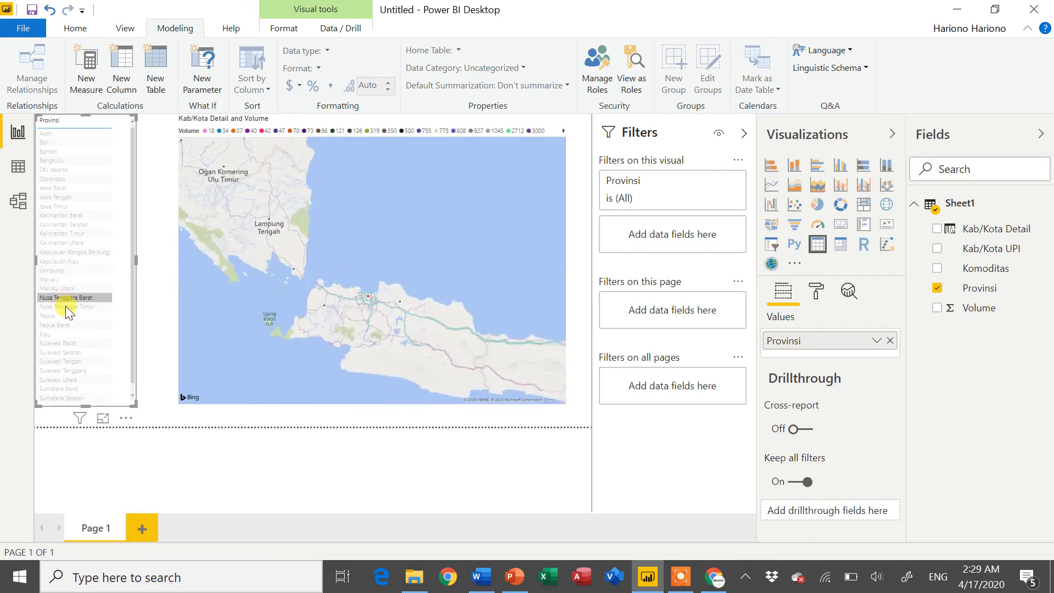
click(65, 307)
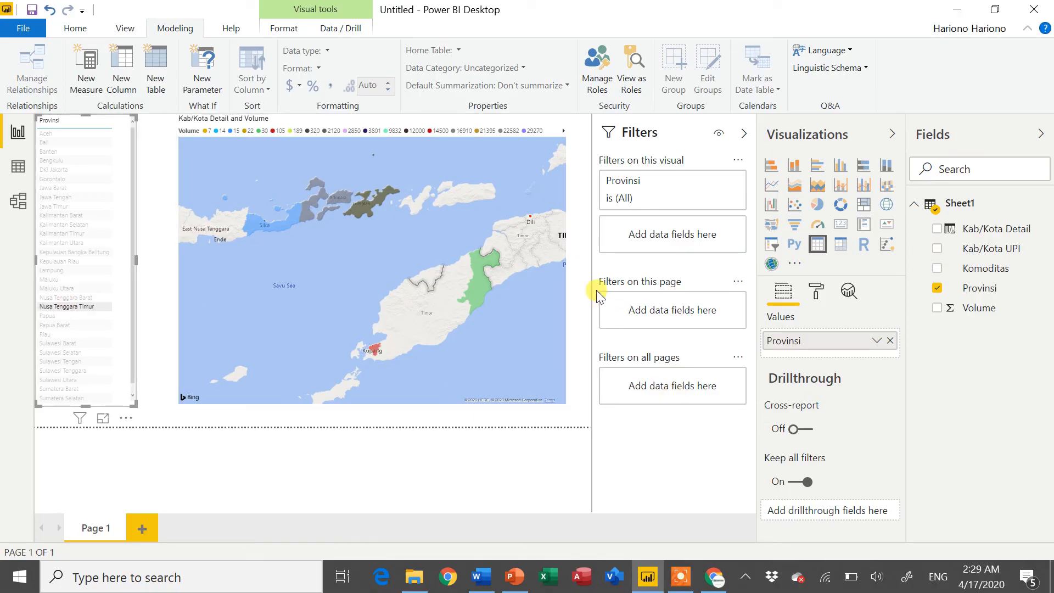
Step: Review the map's Location, Legend, Latitude, Longitude and Tooltips field assignments, and switch to the Template.pptx presentation in PowerPoint
click(481, 273)
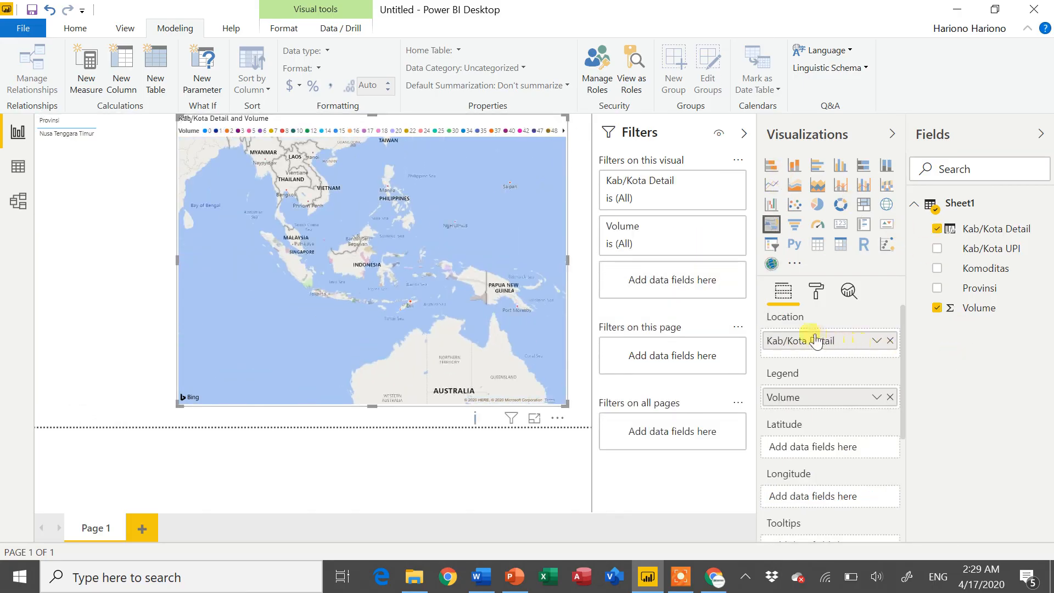
scroll(850, 397, down, 1)
scroll(850, 397, up, 1)
scroll(829, 360, down, 1)
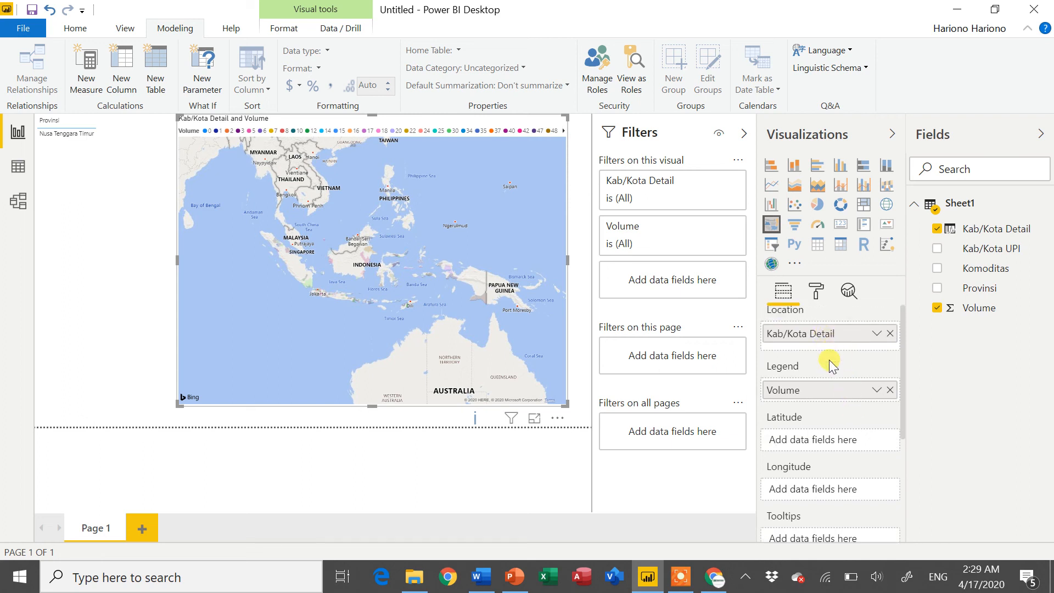
scroll(829, 360, down, 2)
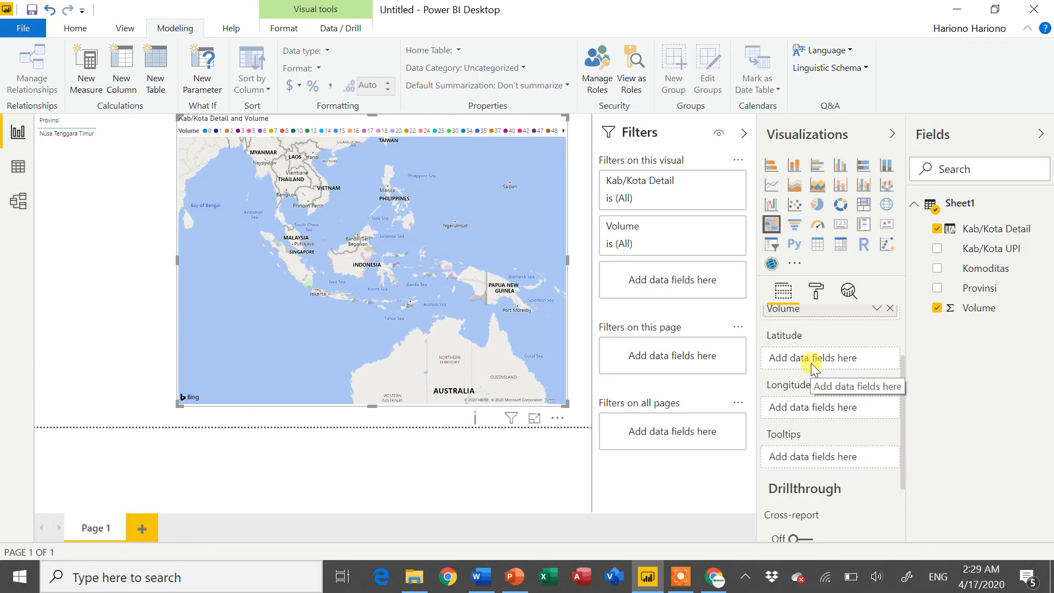
scroll(811, 364, up, 2)
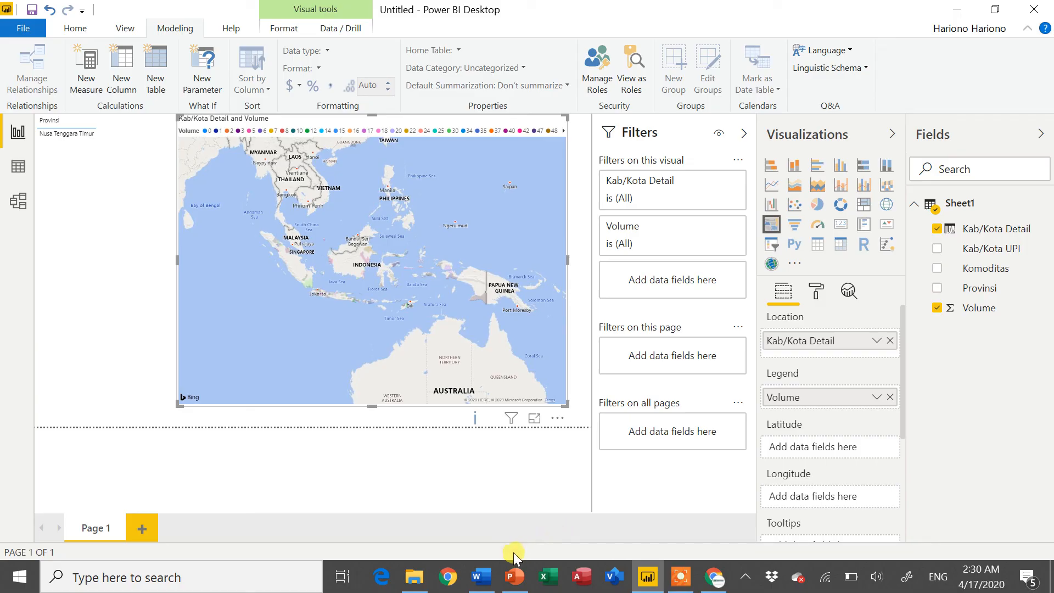
click(516, 576)
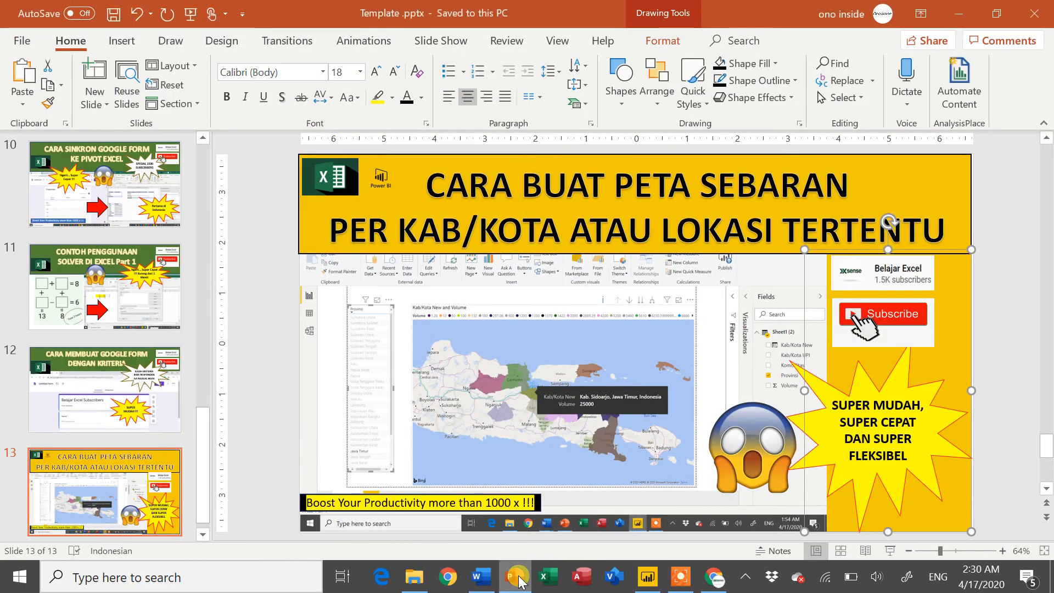